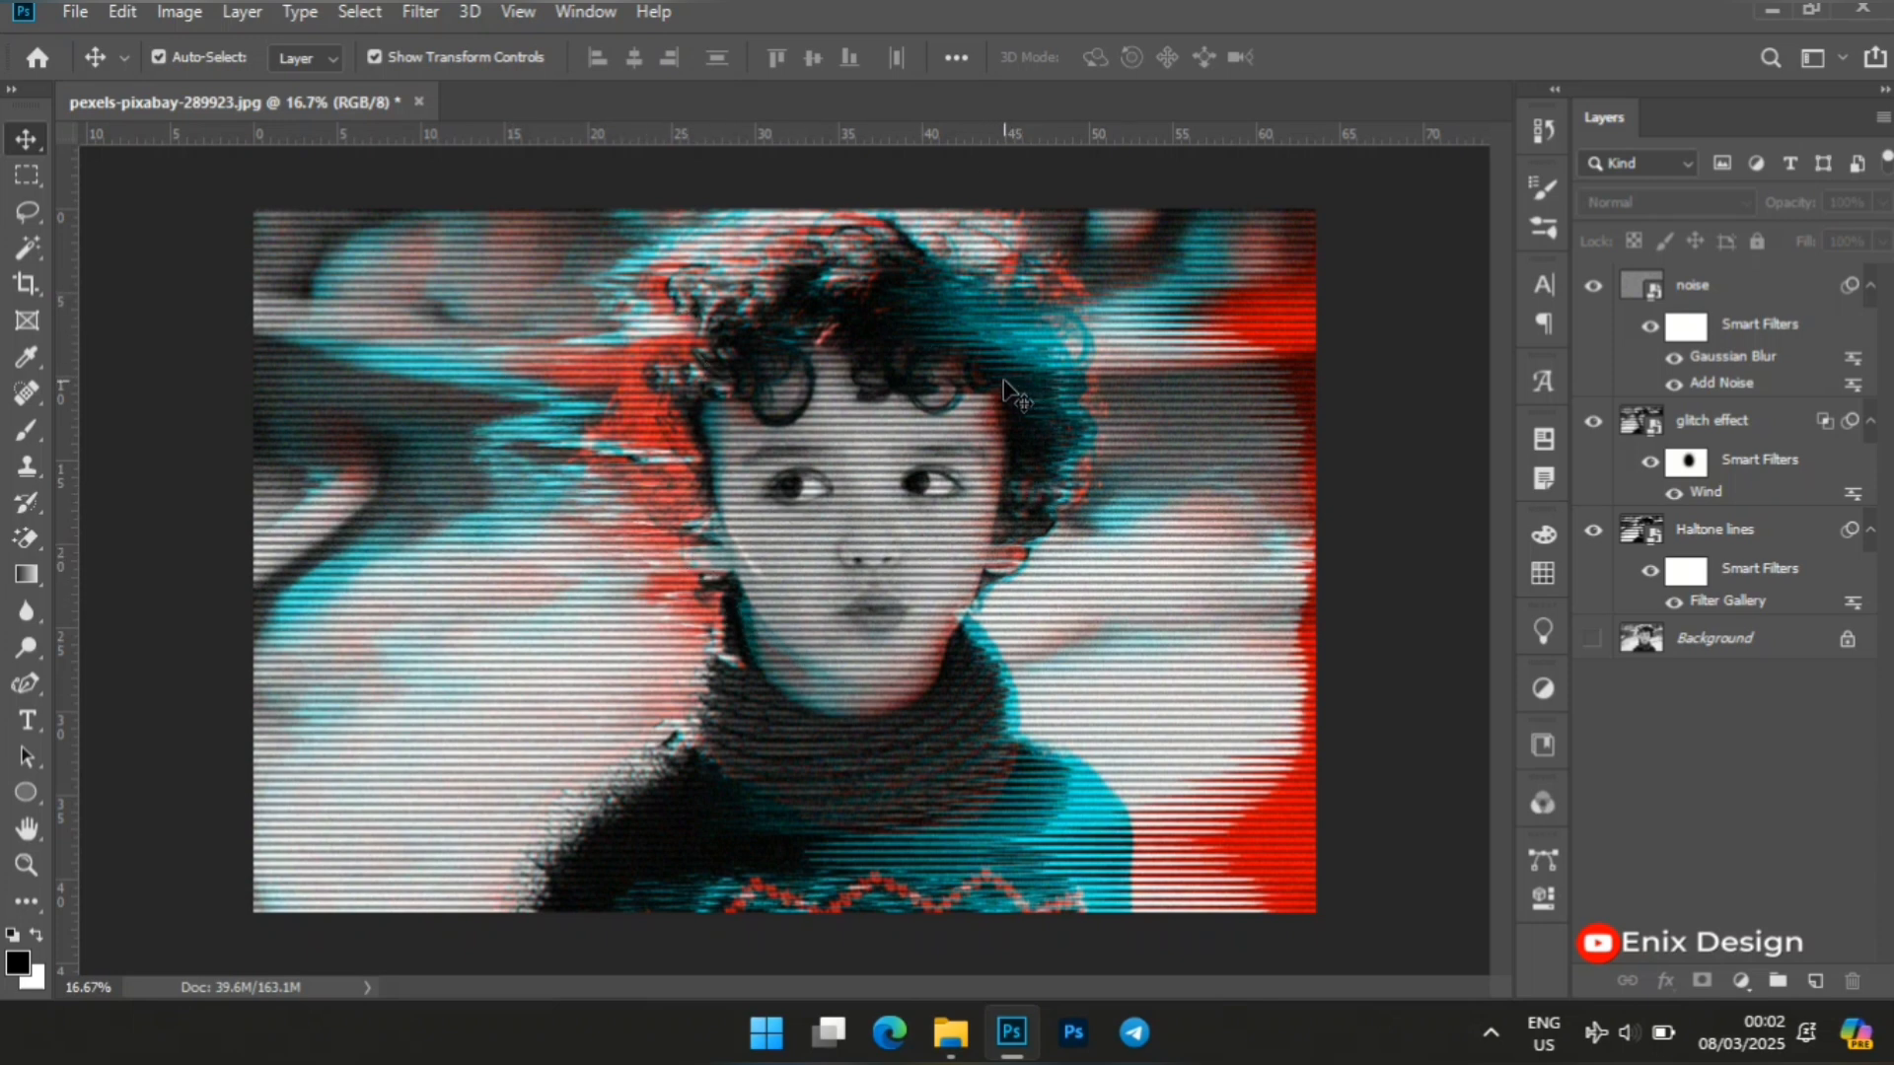
# Create a new blank document 4577 pixels wide and 3023 pixels high.
pyautogui.click(76, 13)
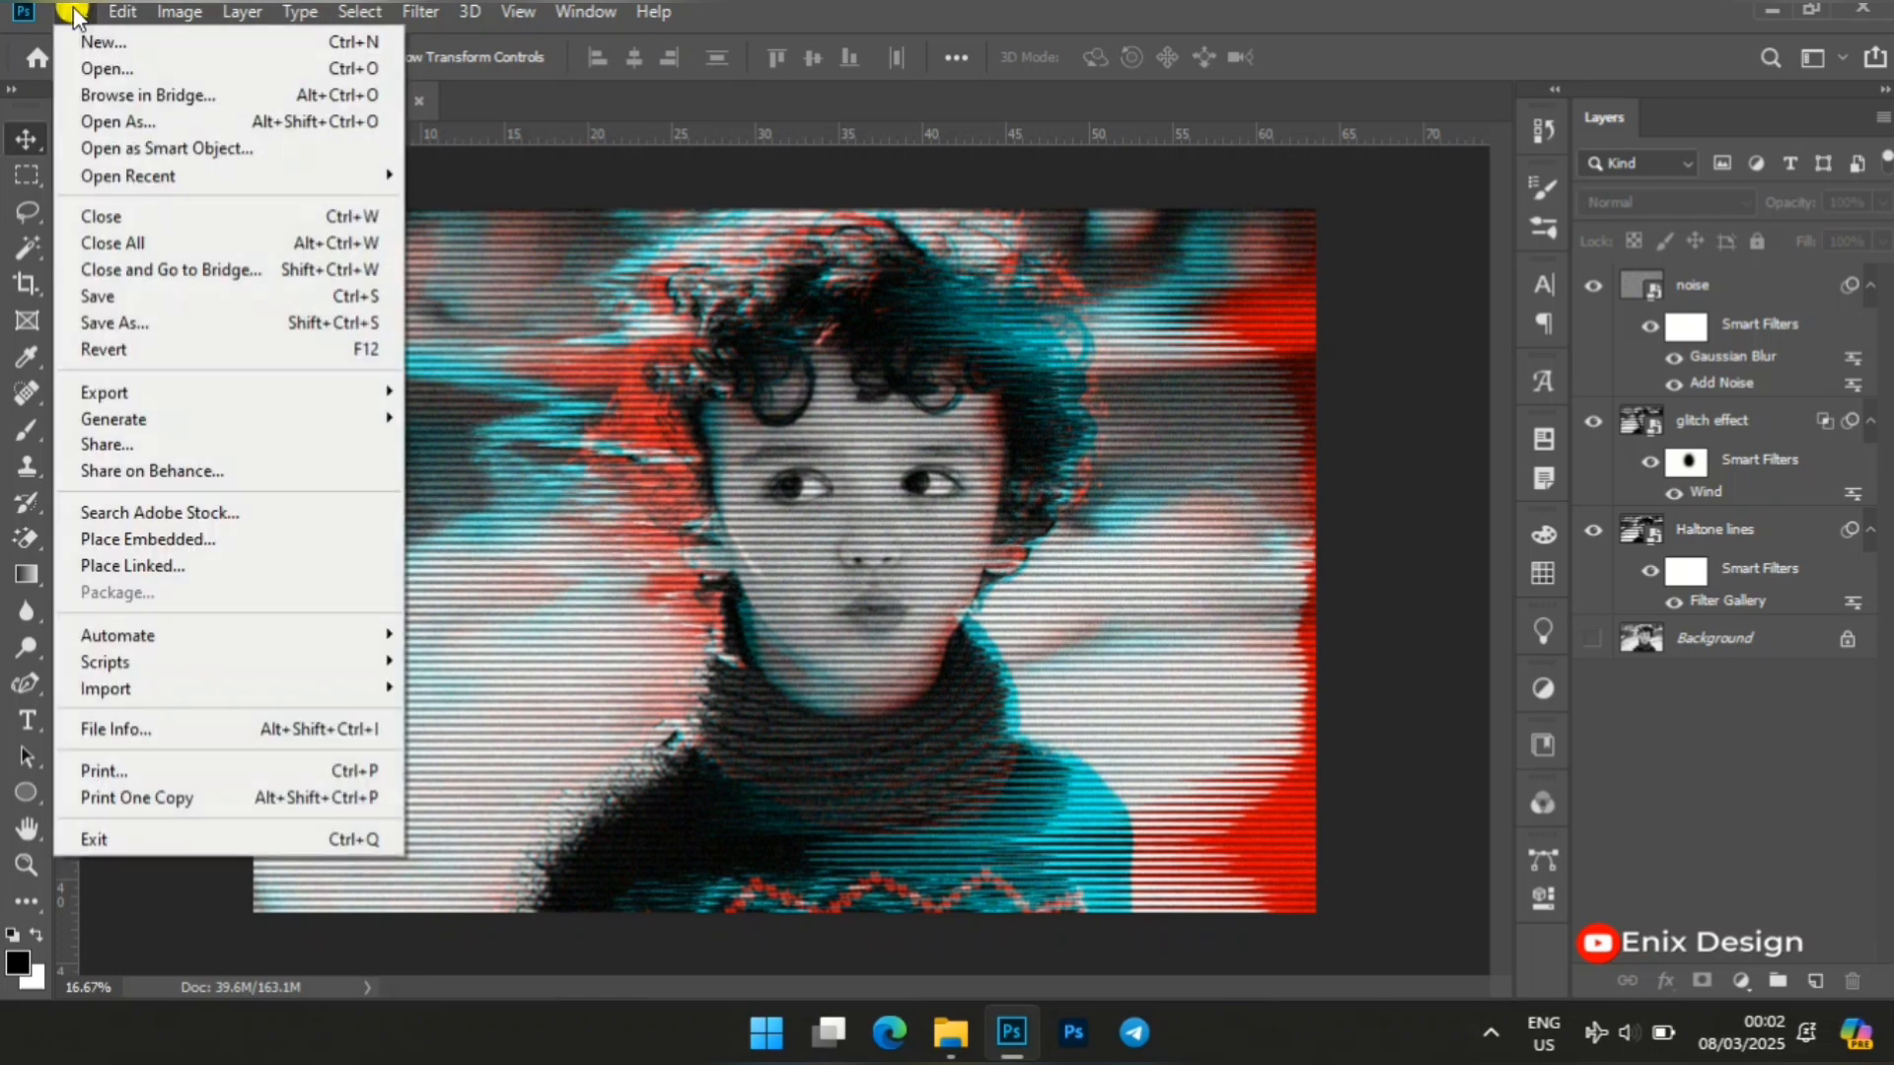
pyautogui.press('Escape')
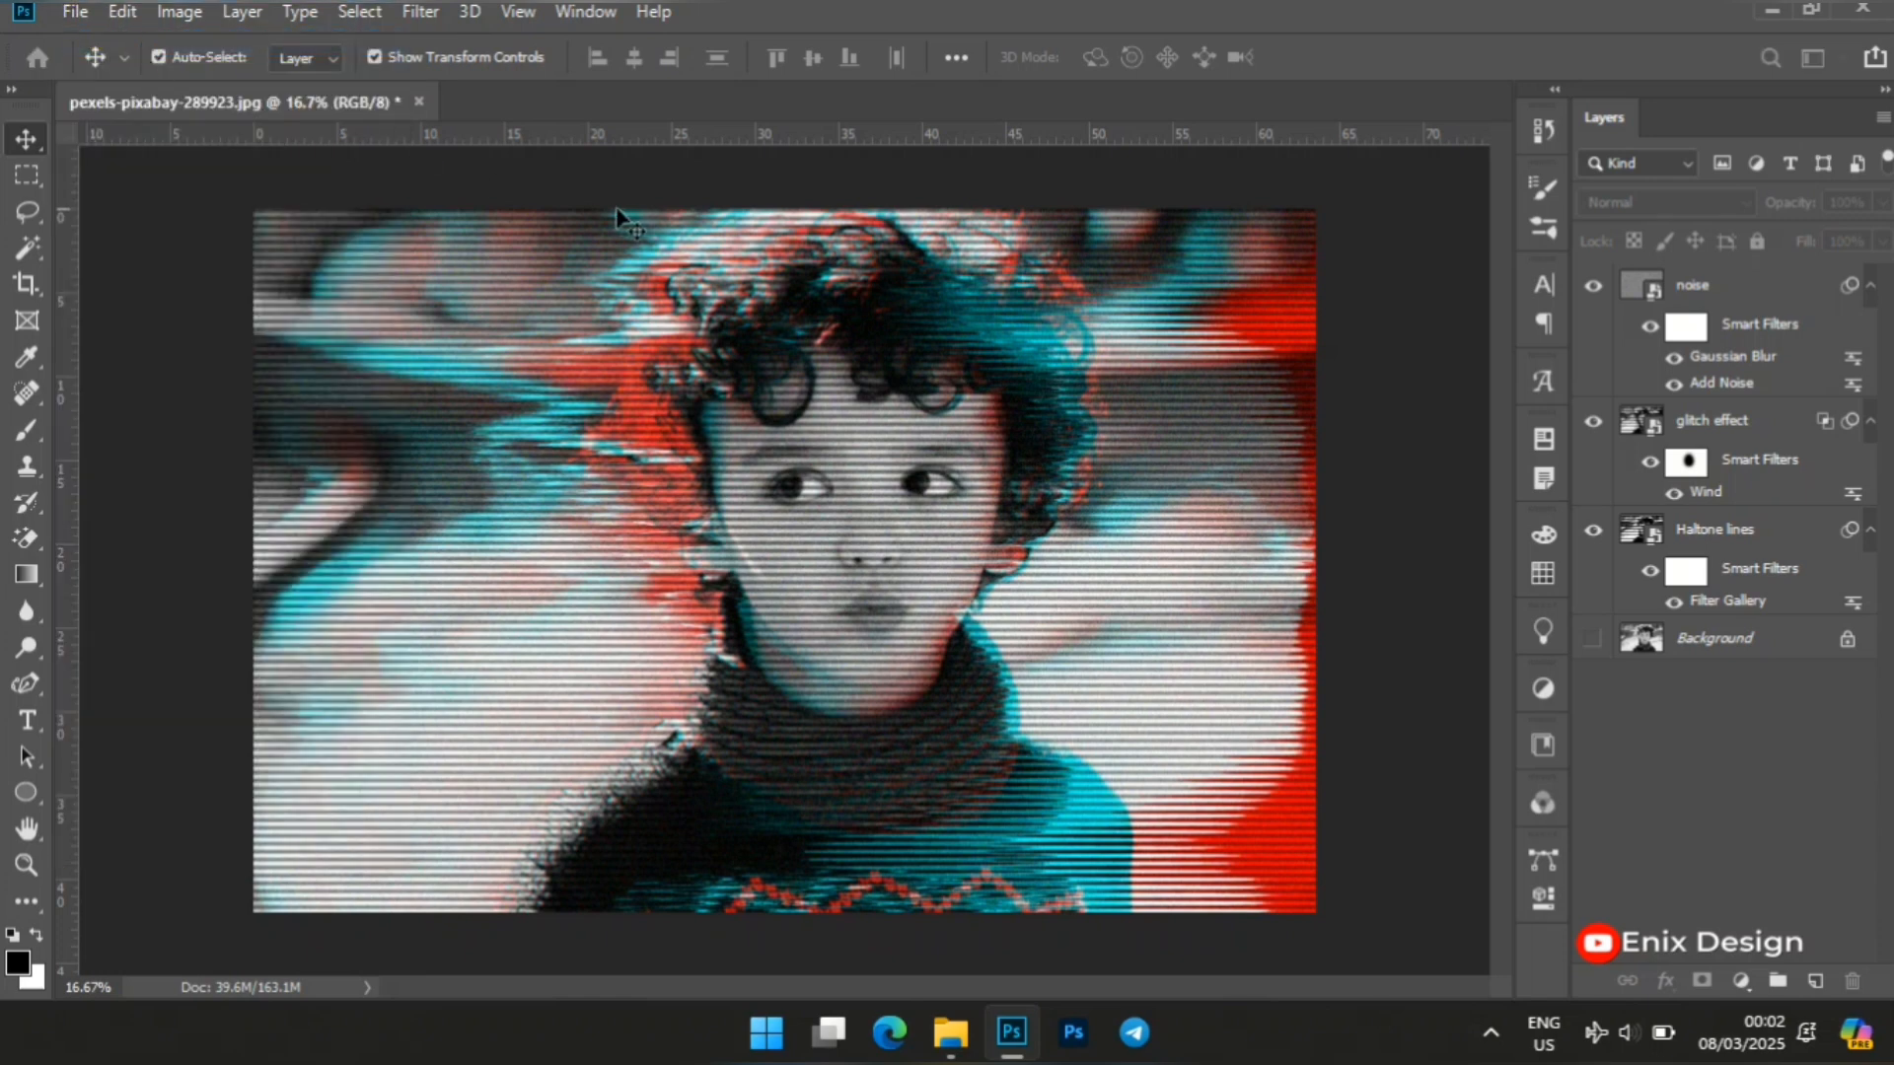
pyautogui.hotkey('ctrl', 'n')
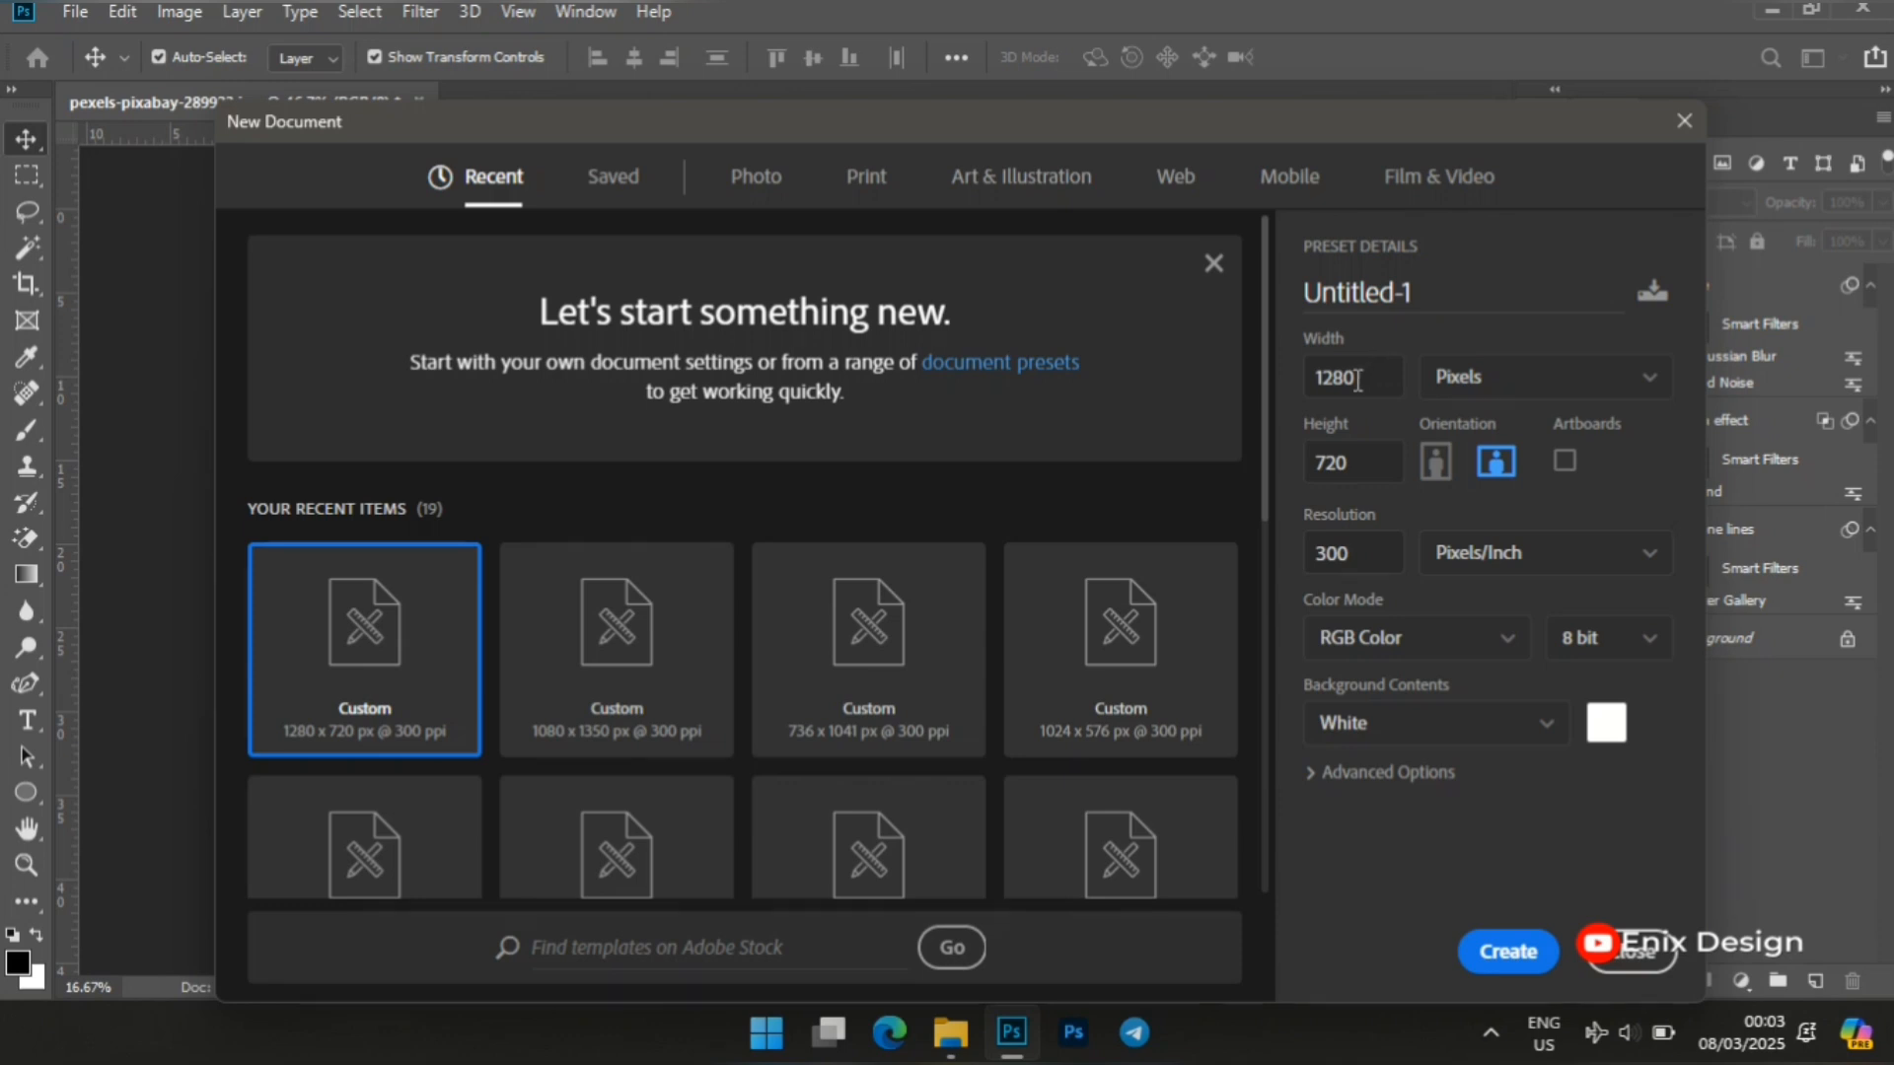
pyautogui.doubleClick(1358, 381)
pyautogui.press('BackSpace')
pyautogui.write('4577')
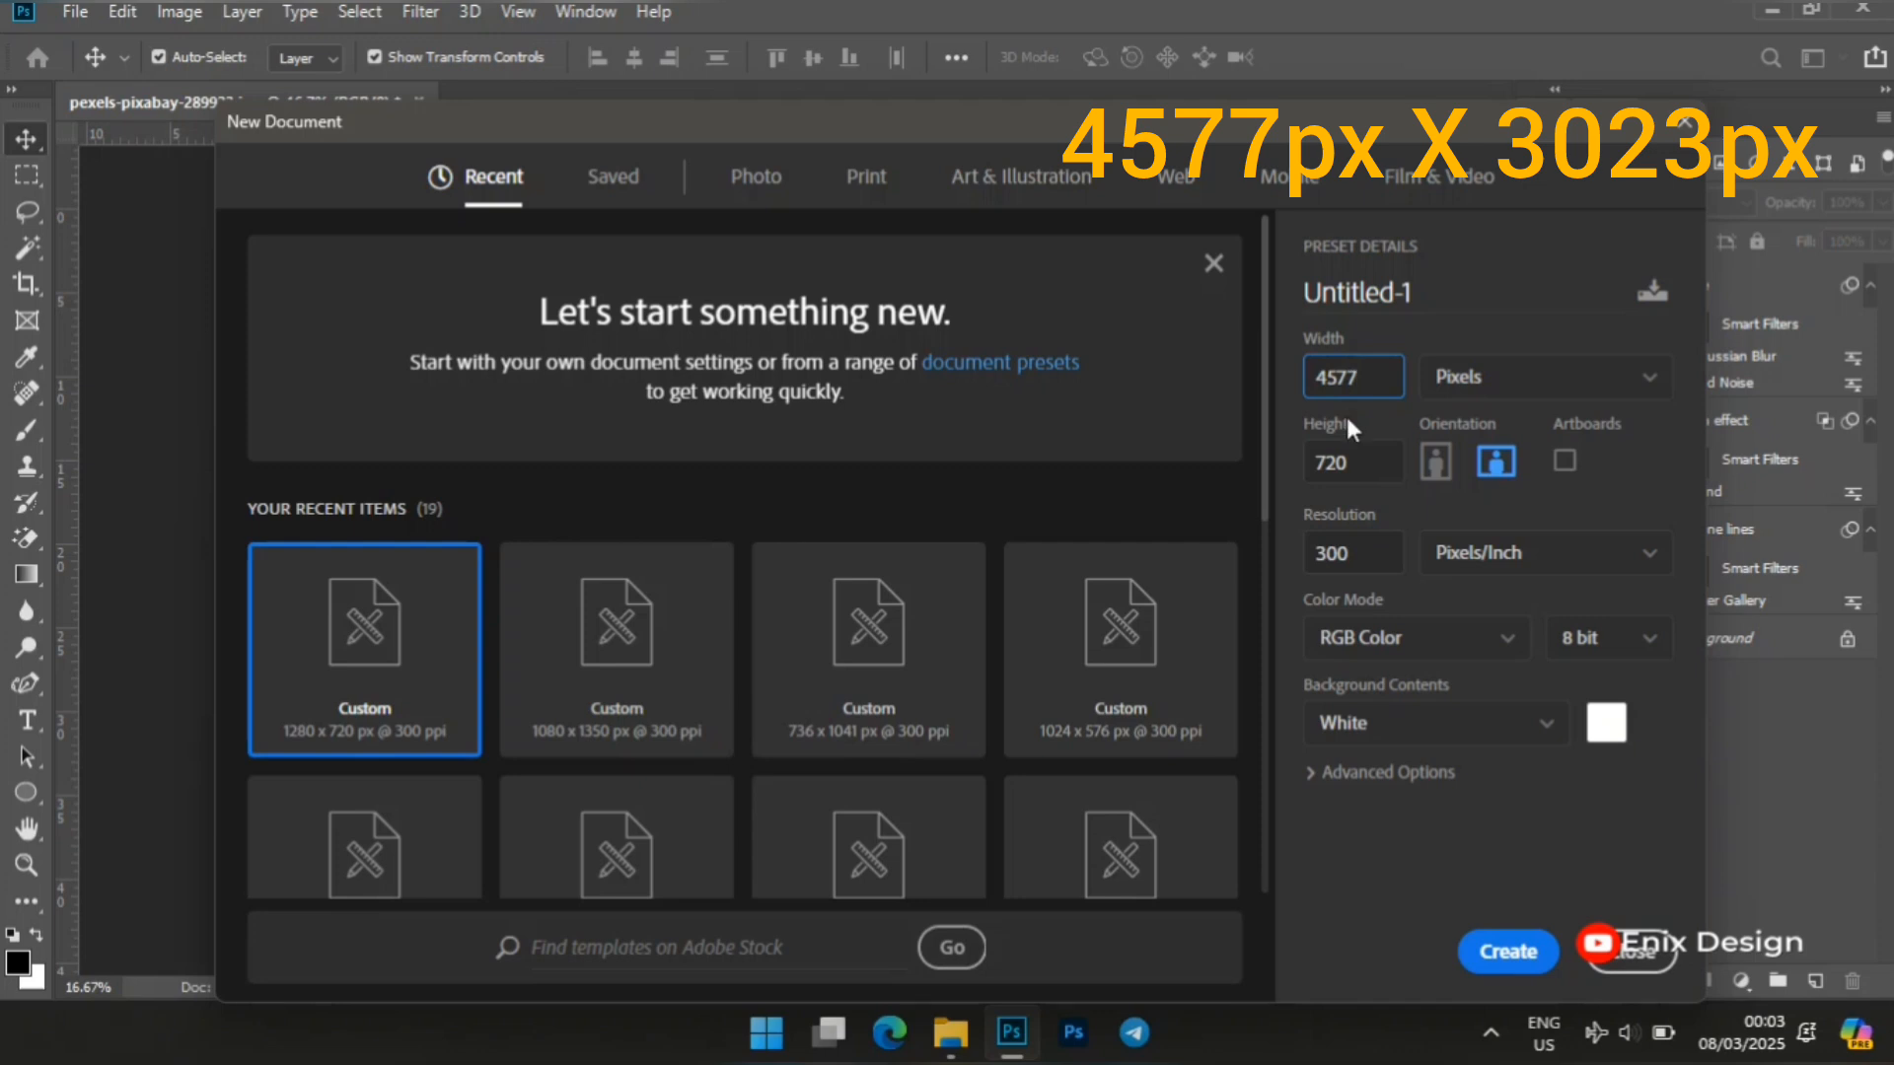
pyautogui.click(1350, 462)
pyautogui.press('BackSpace')
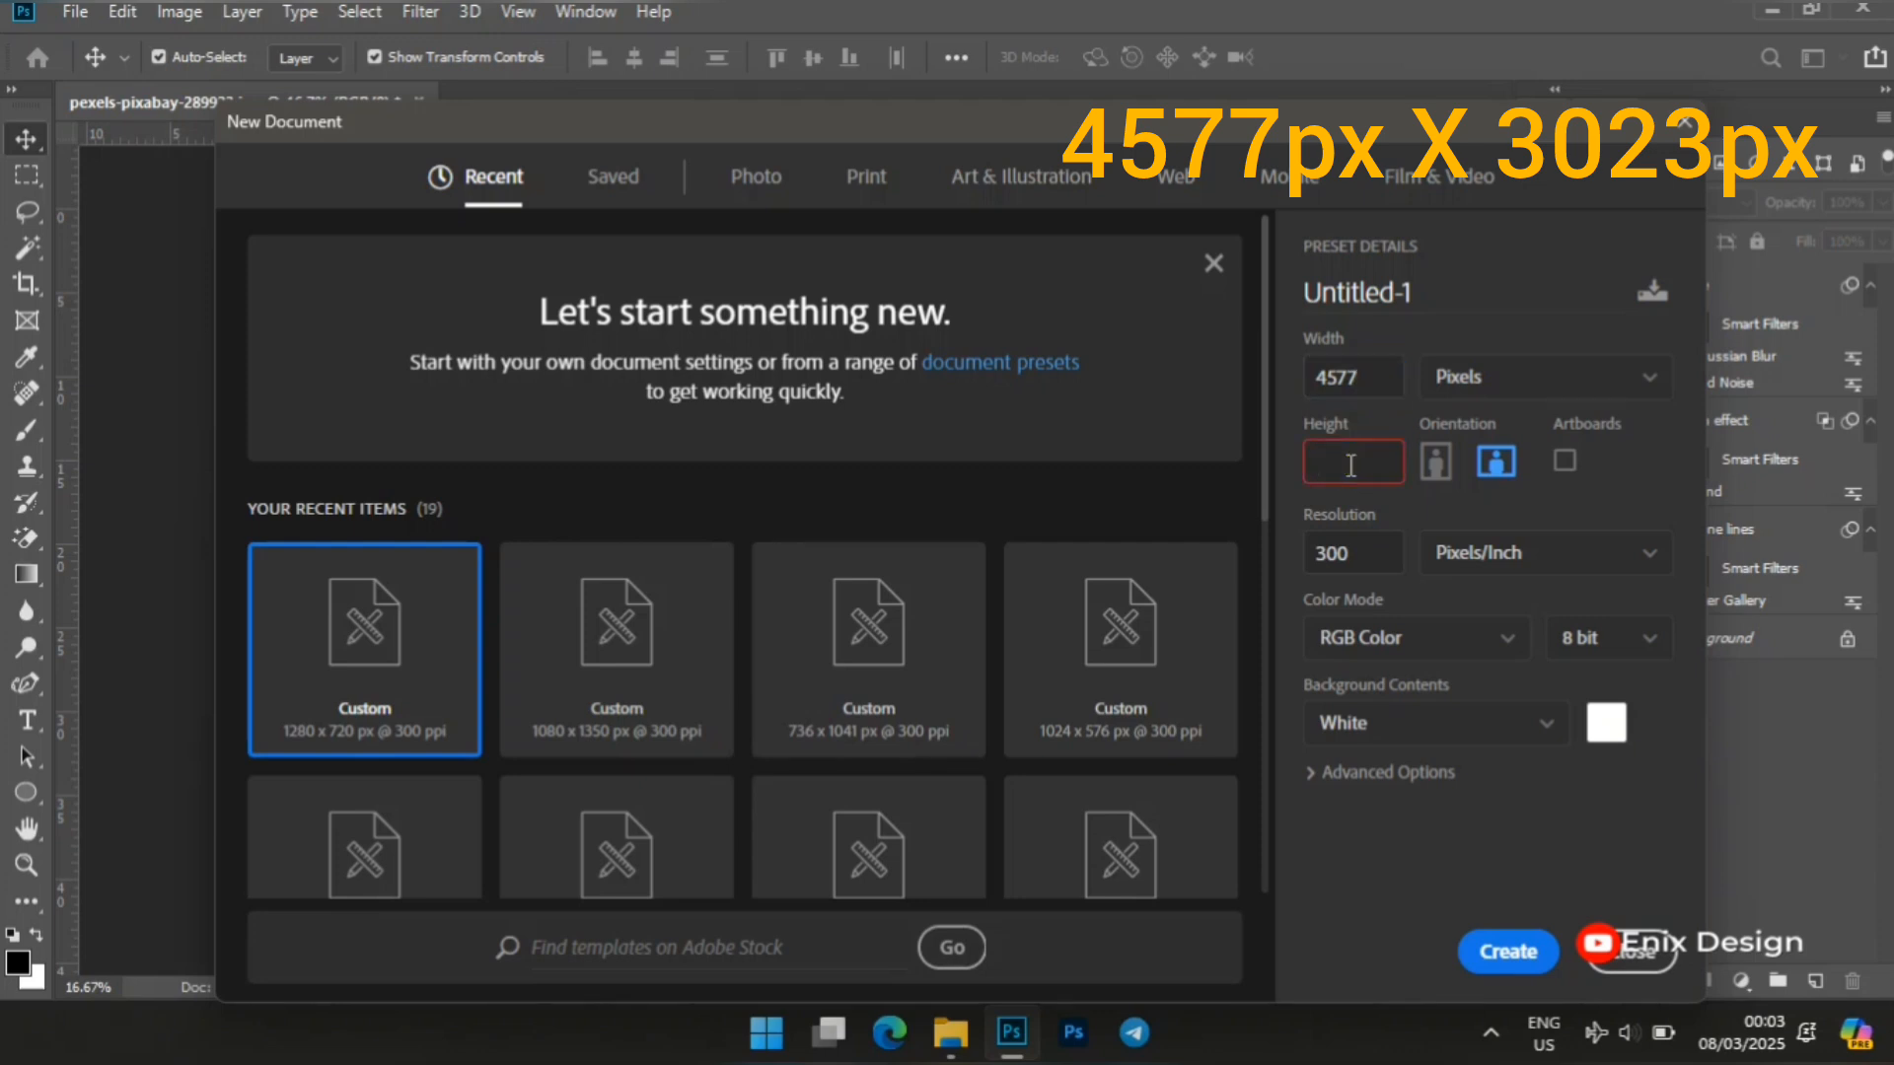
pyautogui.write('3023')
pyautogui.click(1512, 953)
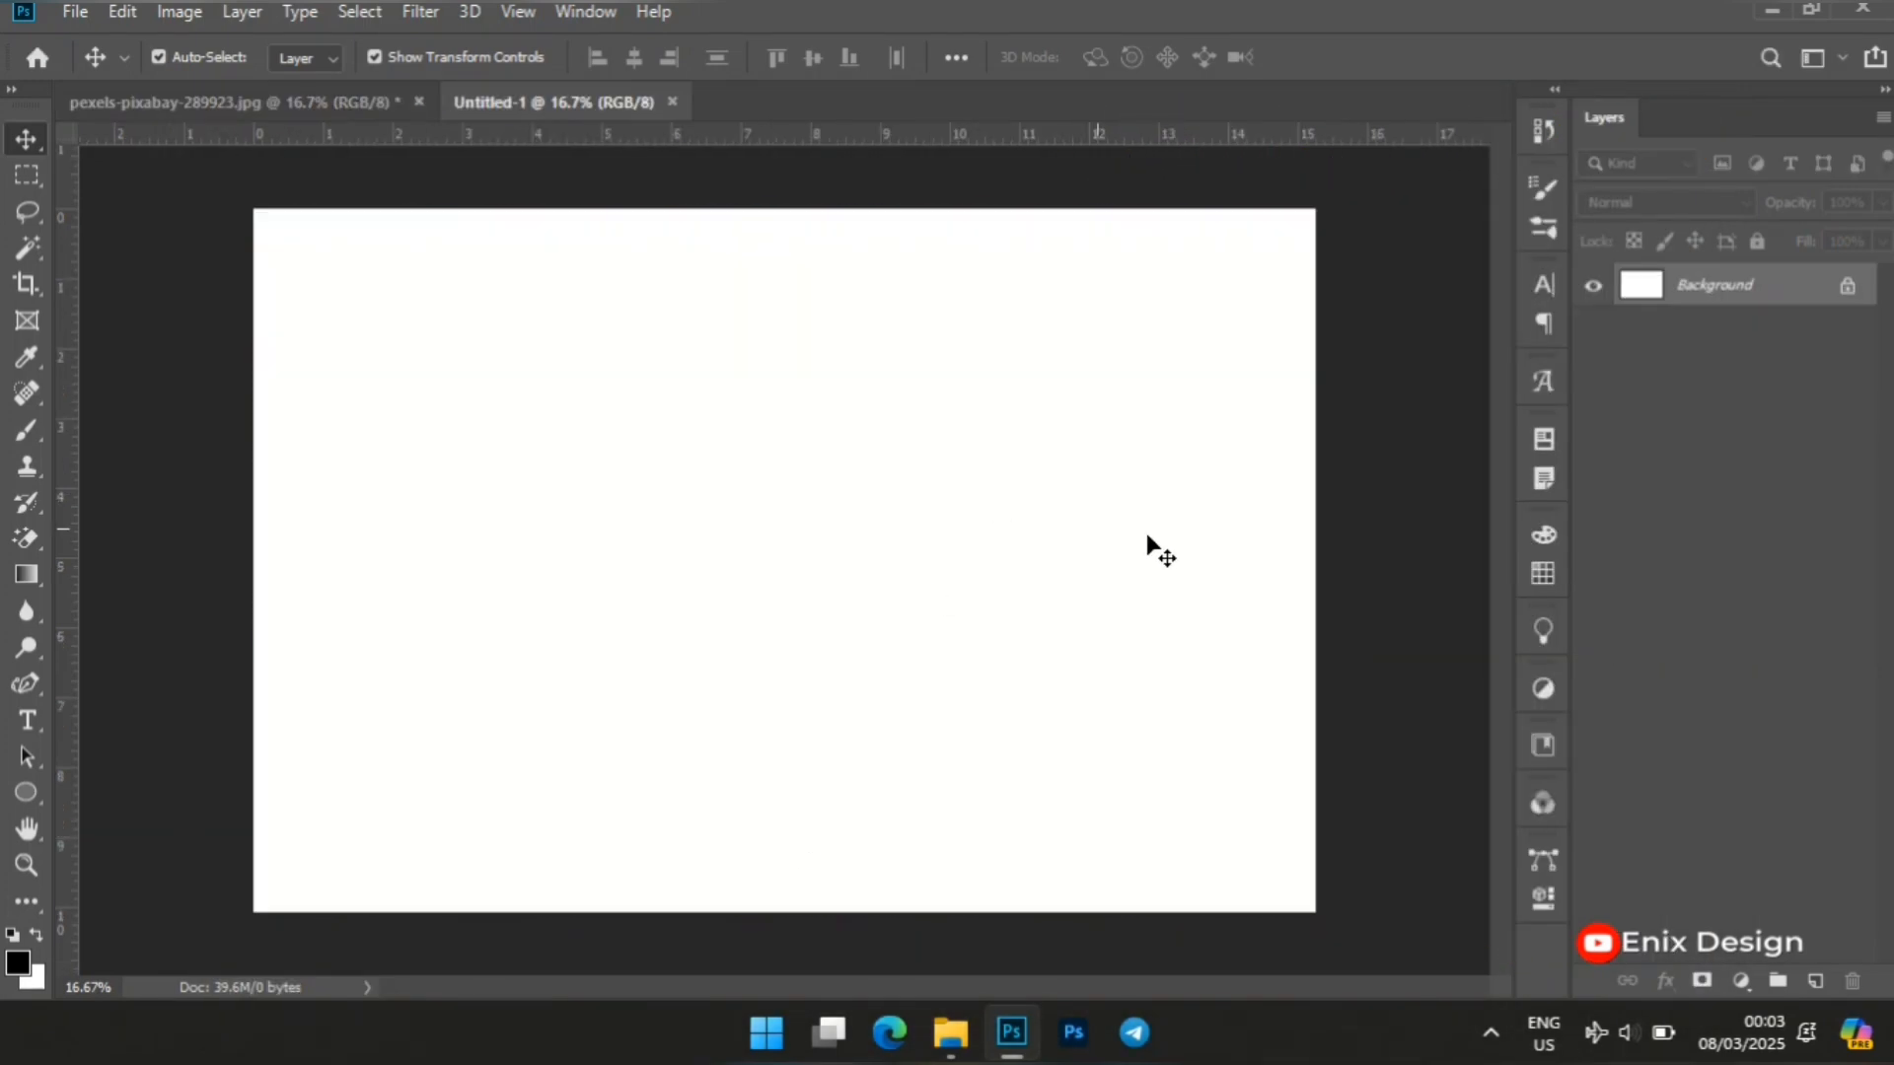
# Place pexels-pixabay-289923.jpg from the Documents folder into the new document, filling the canvas.
pyautogui.click(950, 1032)
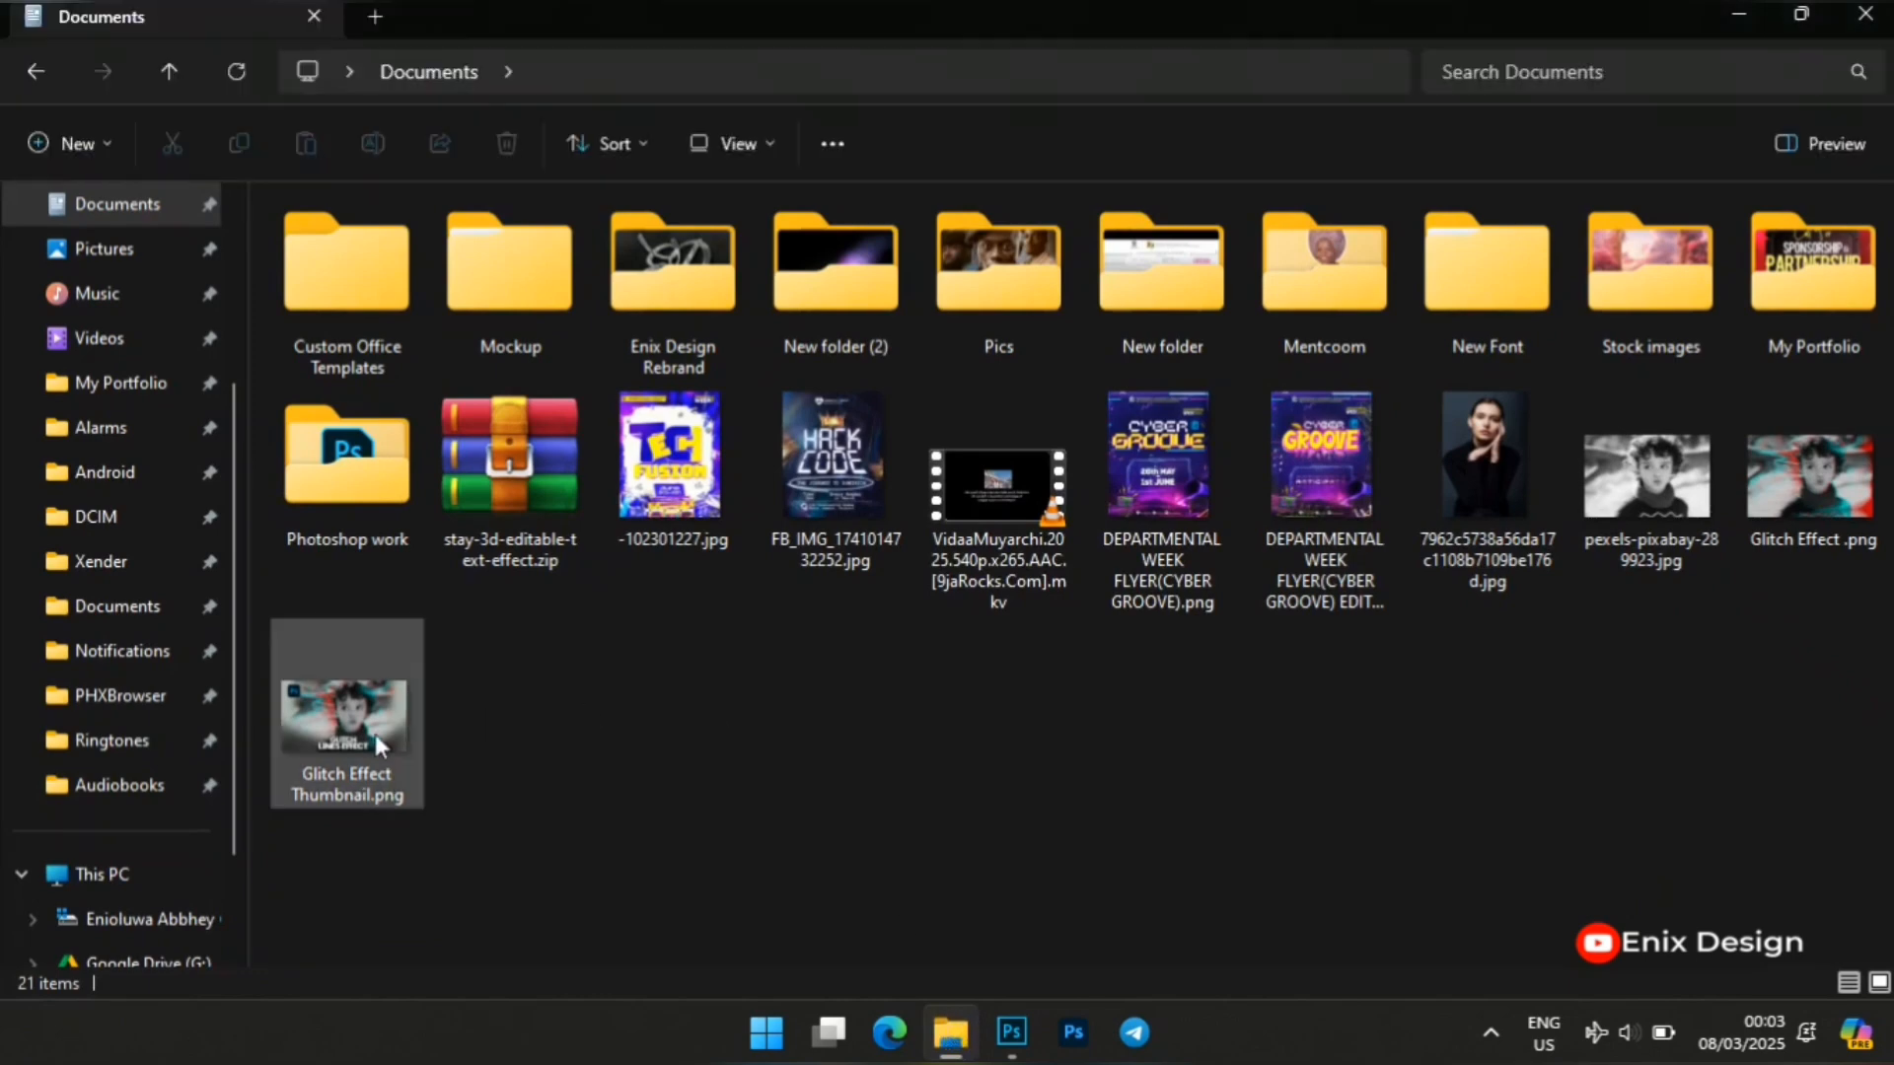
pyautogui.moveTo(1664, 439); pyautogui.dragTo(892, 498)
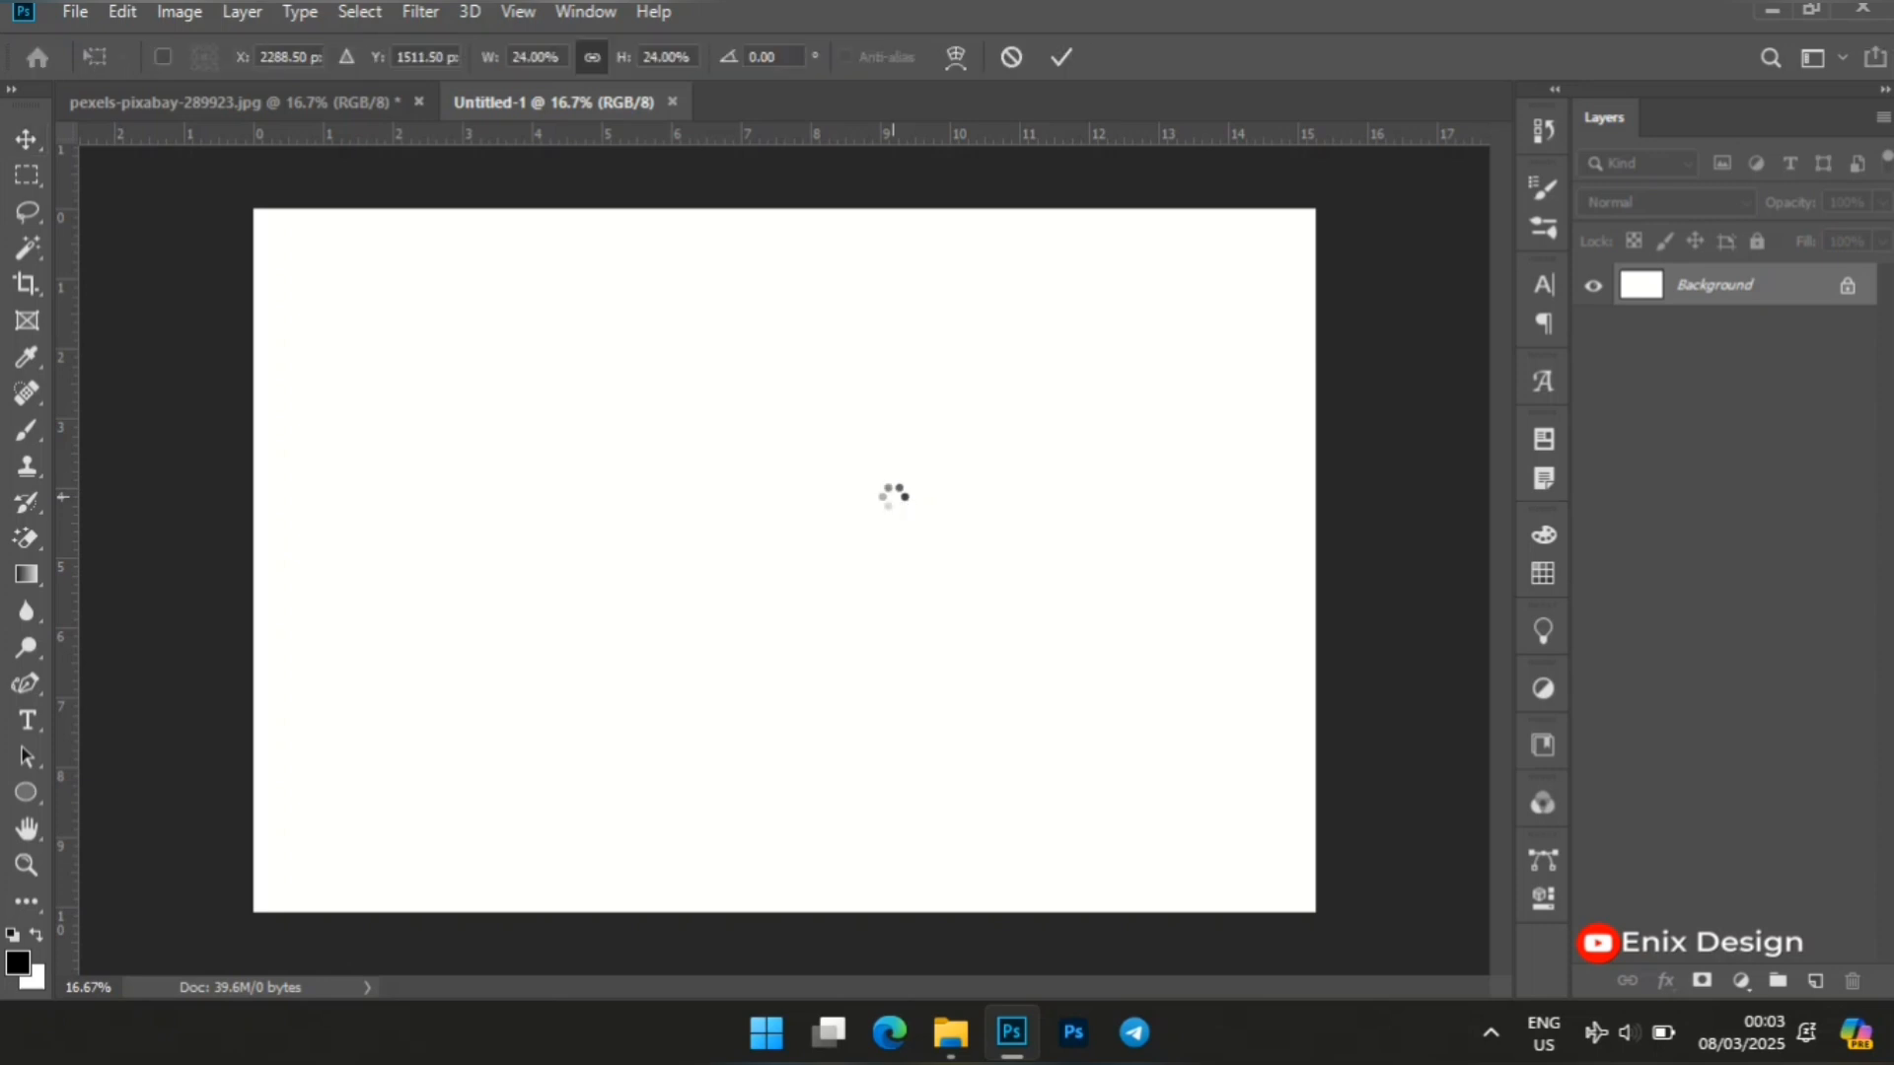
pyautogui.press('Return')
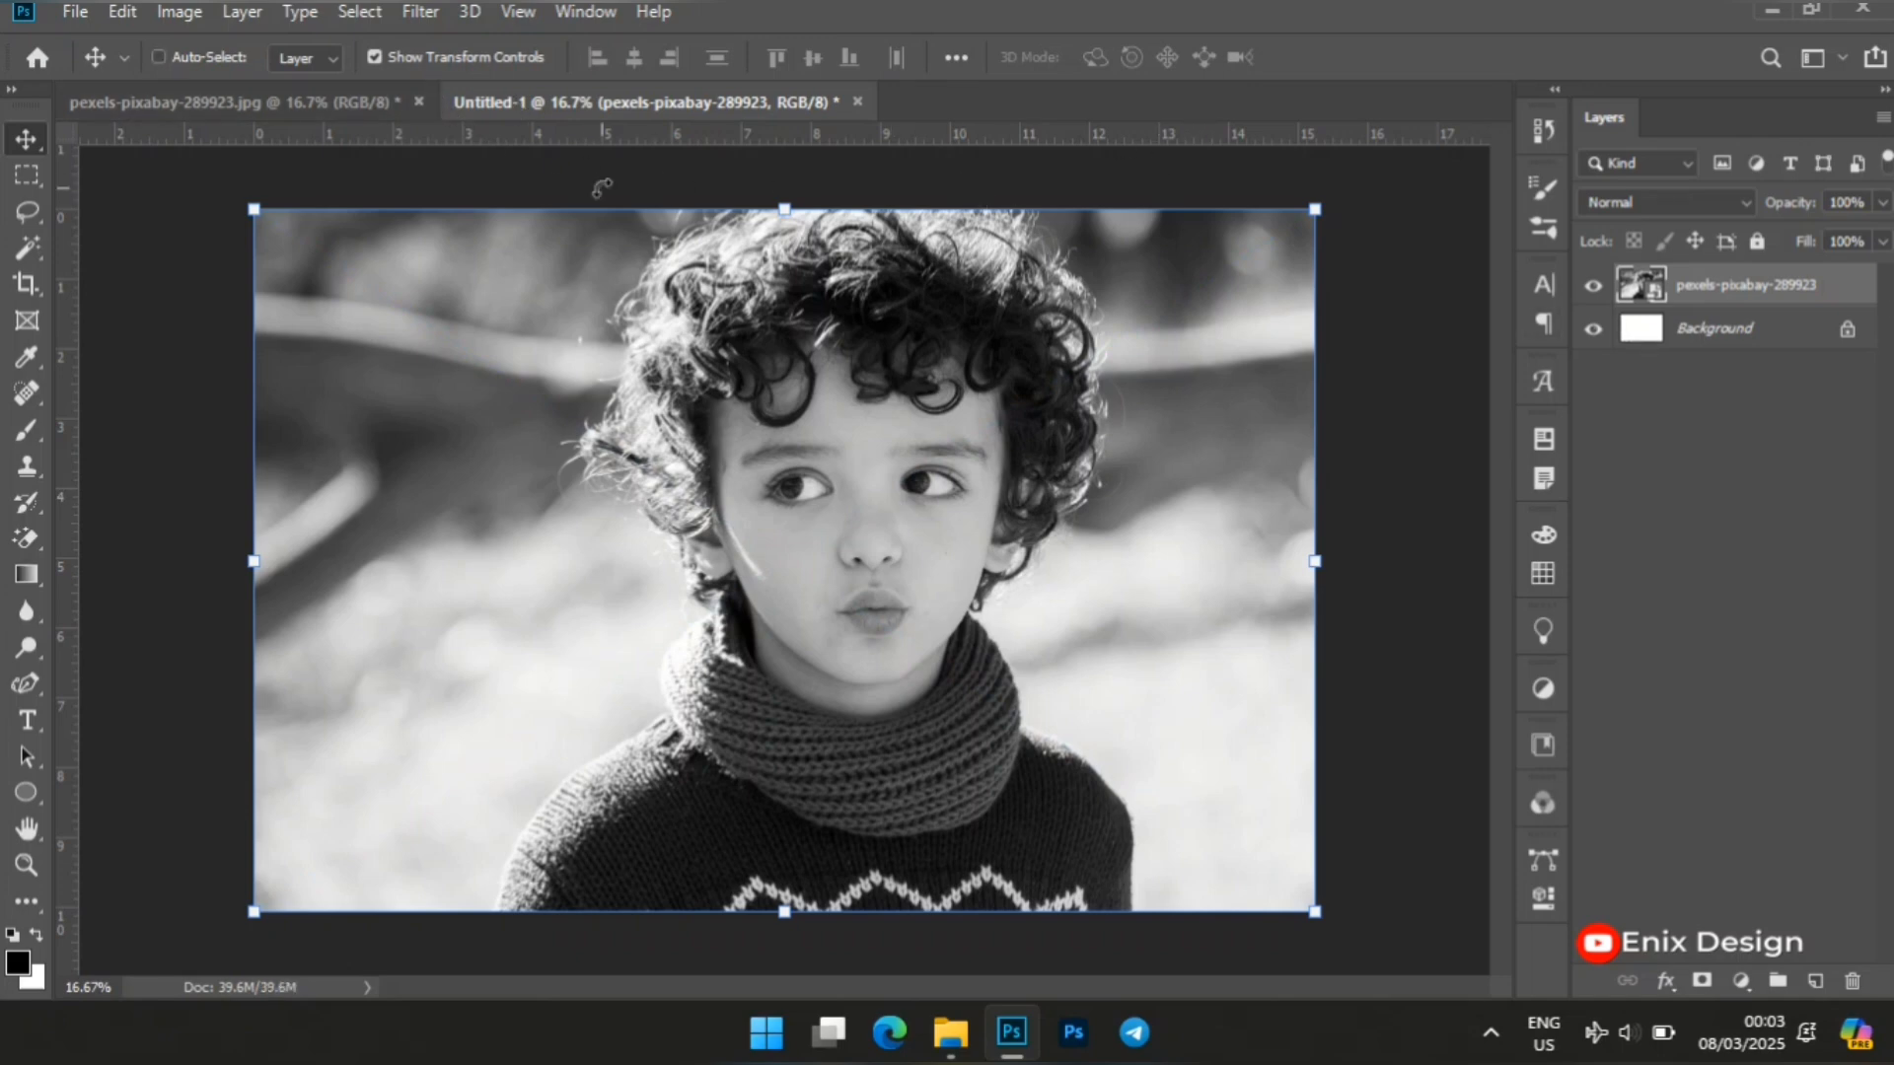
# Duplicate the placed photo layer and rename the copy "Haltone lines".
pyautogui.hotkey('ctrl', 'j')
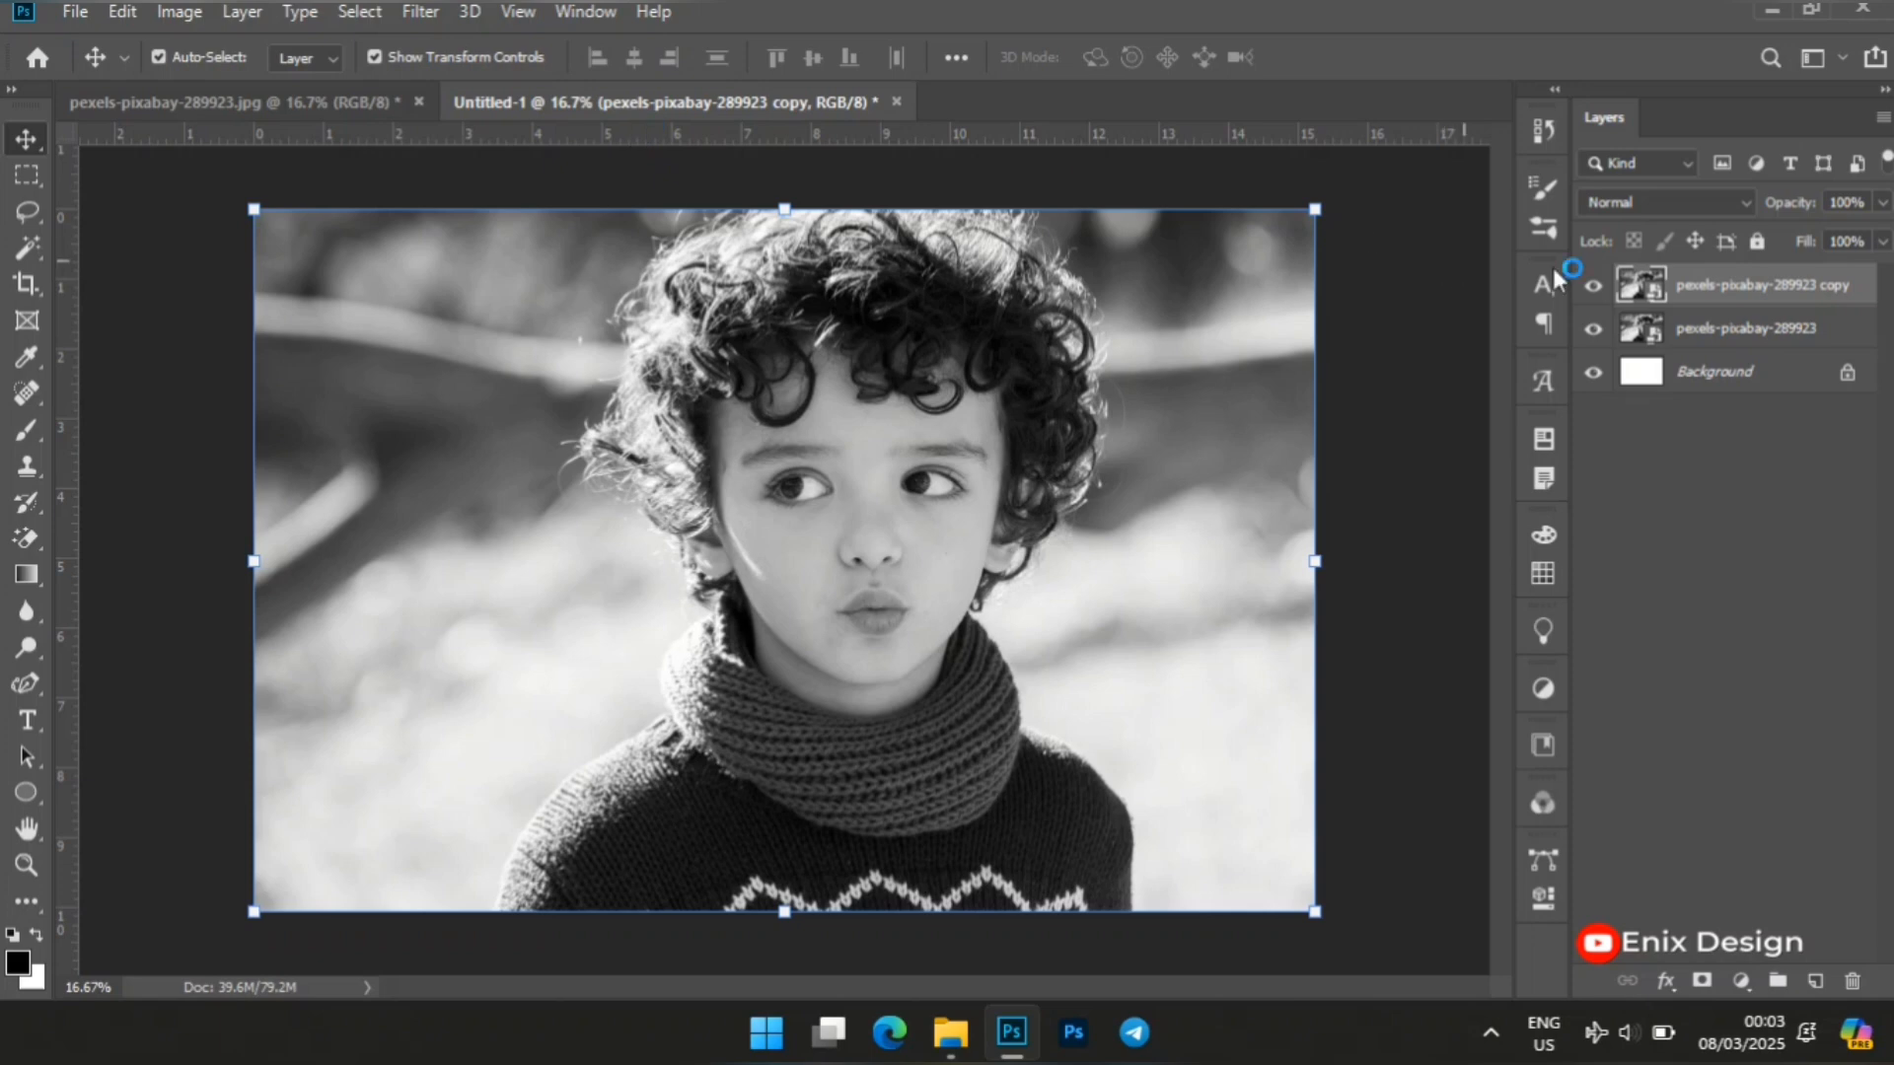
pyautogui.click(1743, 291)
pyautogui.doubleClick(1743, 288)
pyautogui.write('Haltone lines')
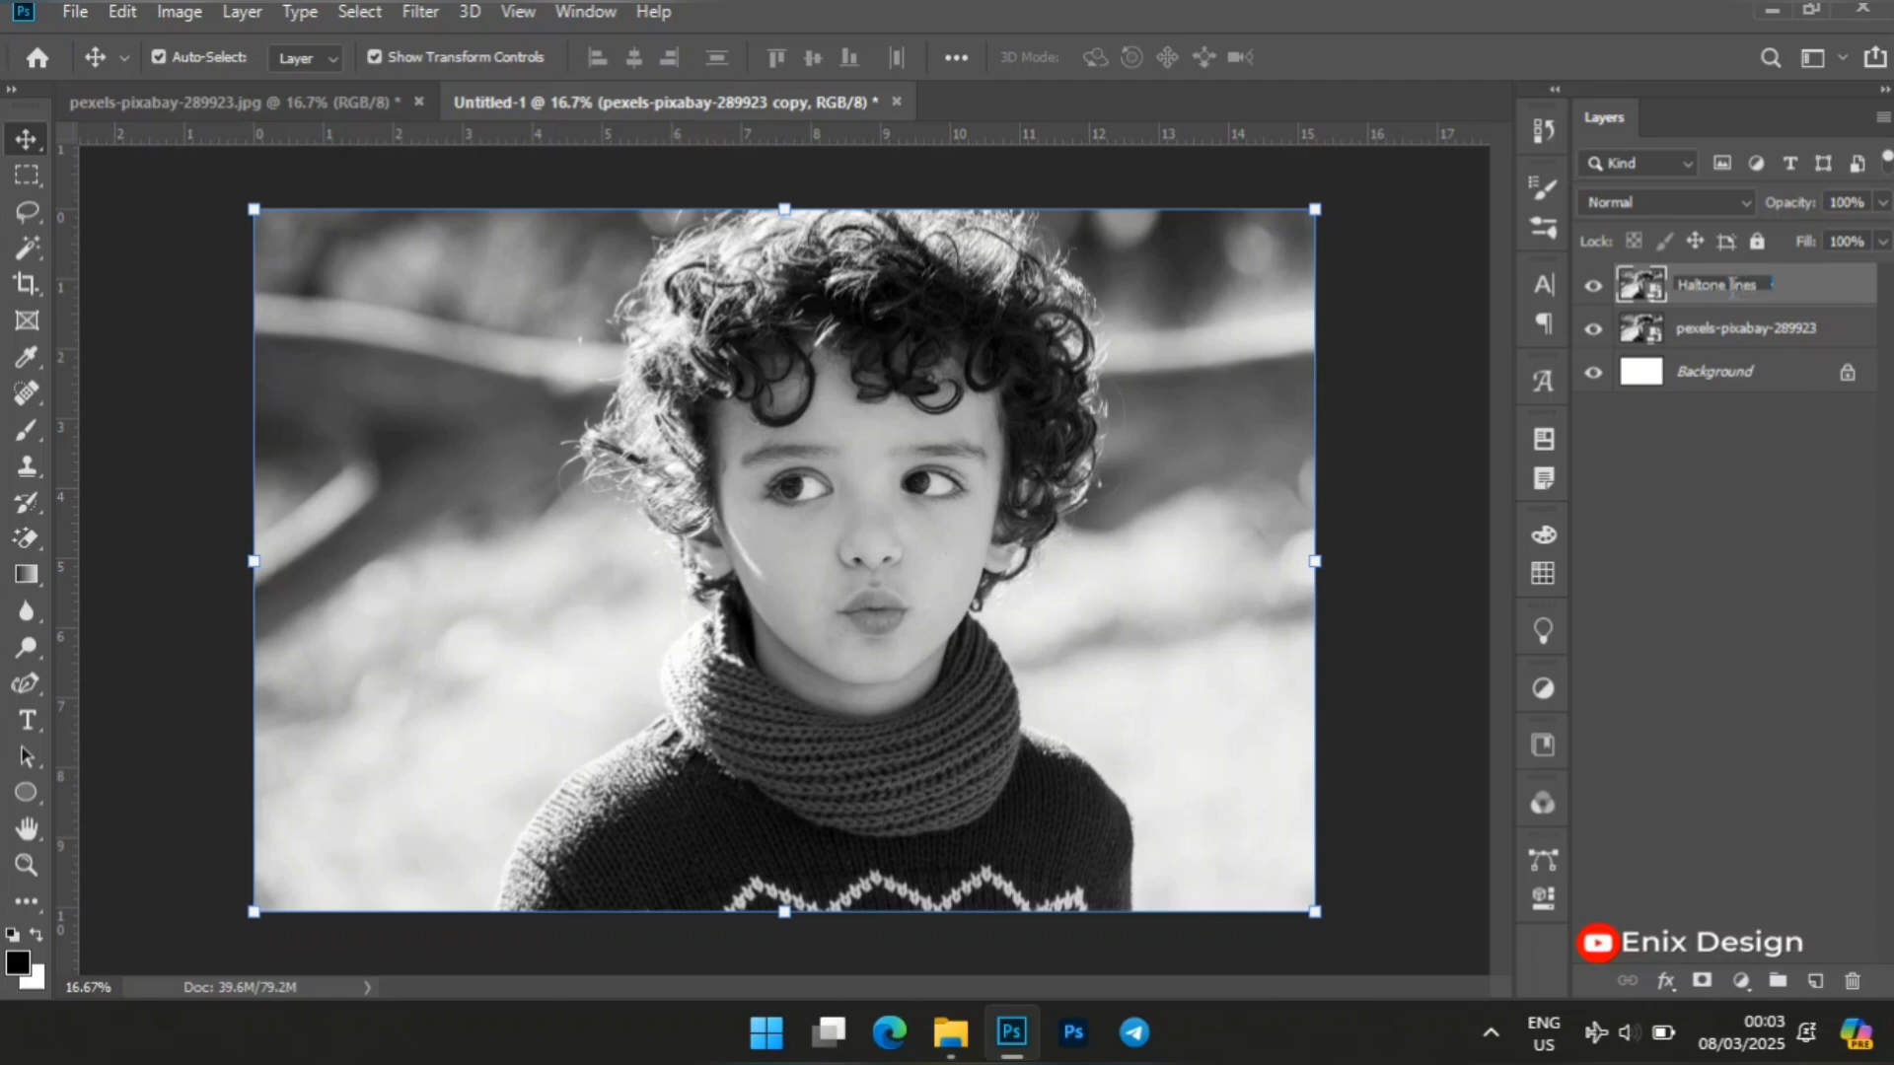
pyautogui.press('Return')
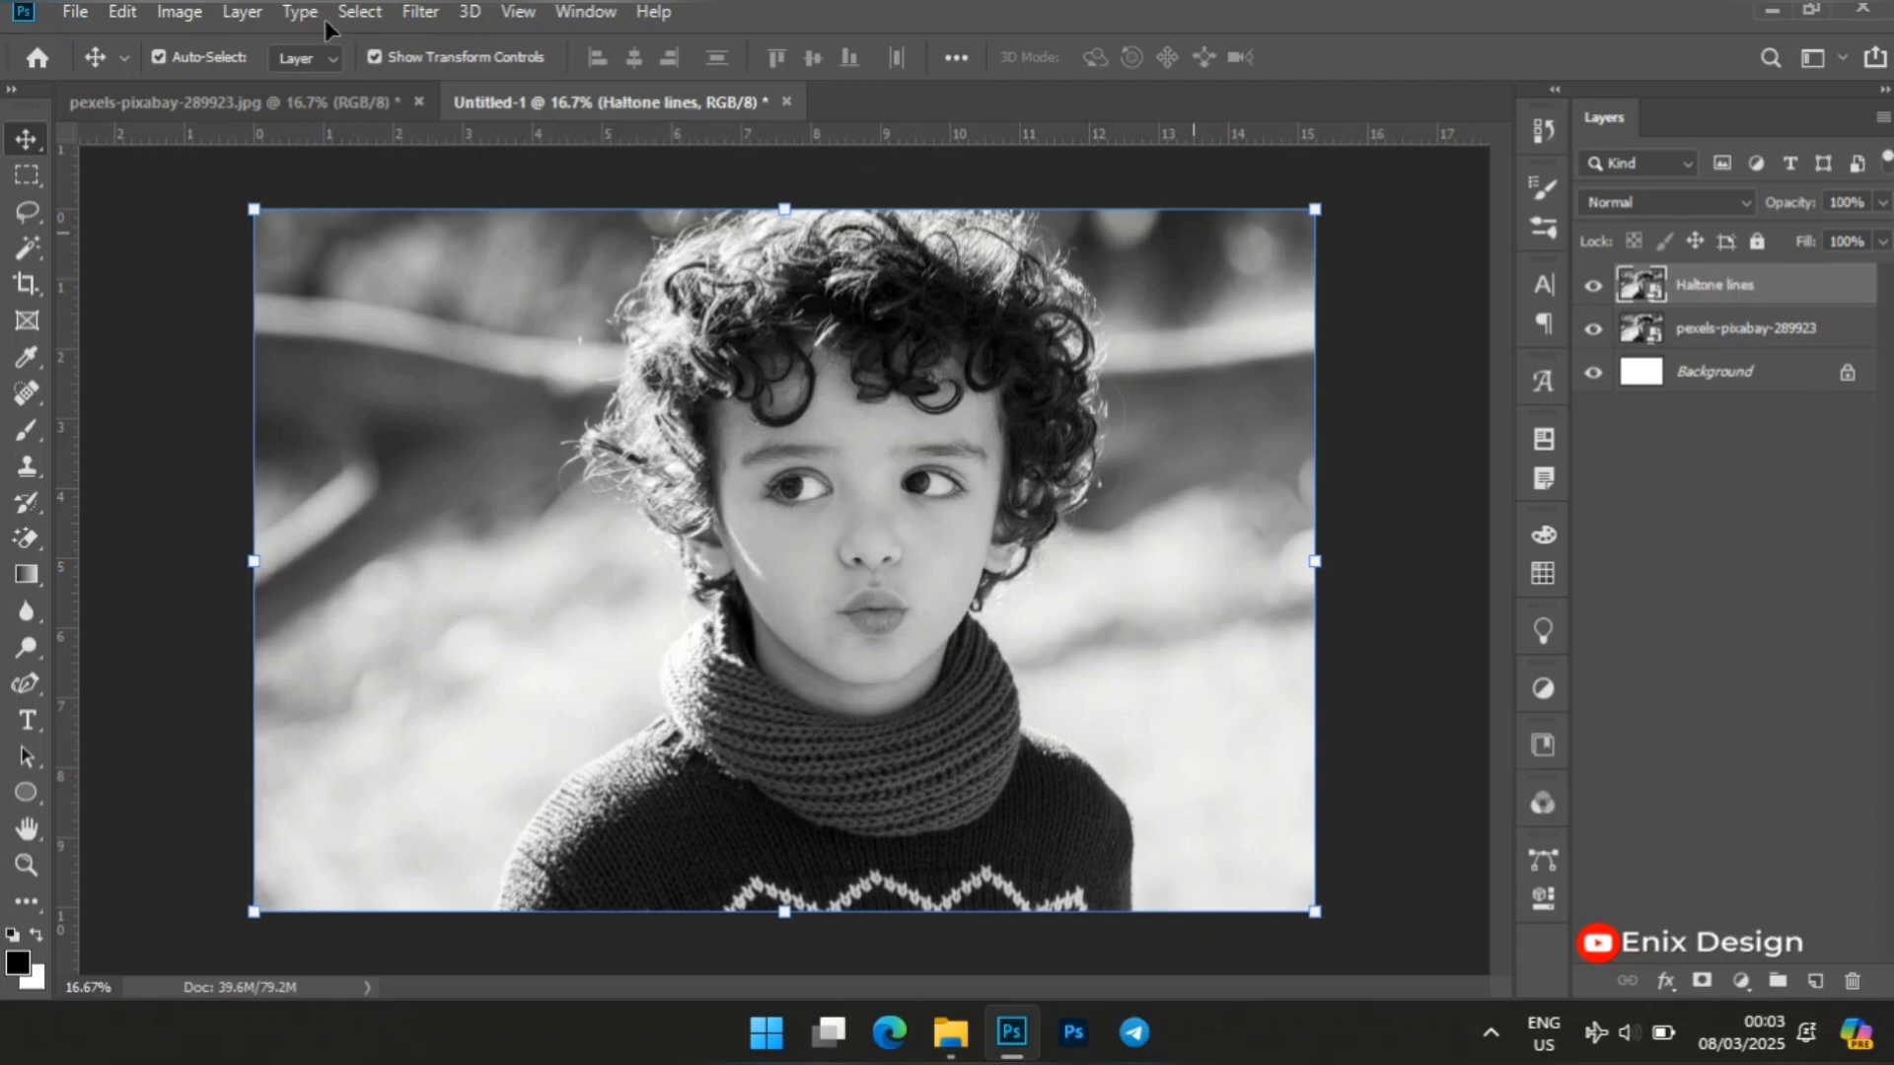
# Open the Filter Gallery for the Haltone lines layer and choose the Halftone Pattern sketch filter.
pyautogui.click(426, 13)
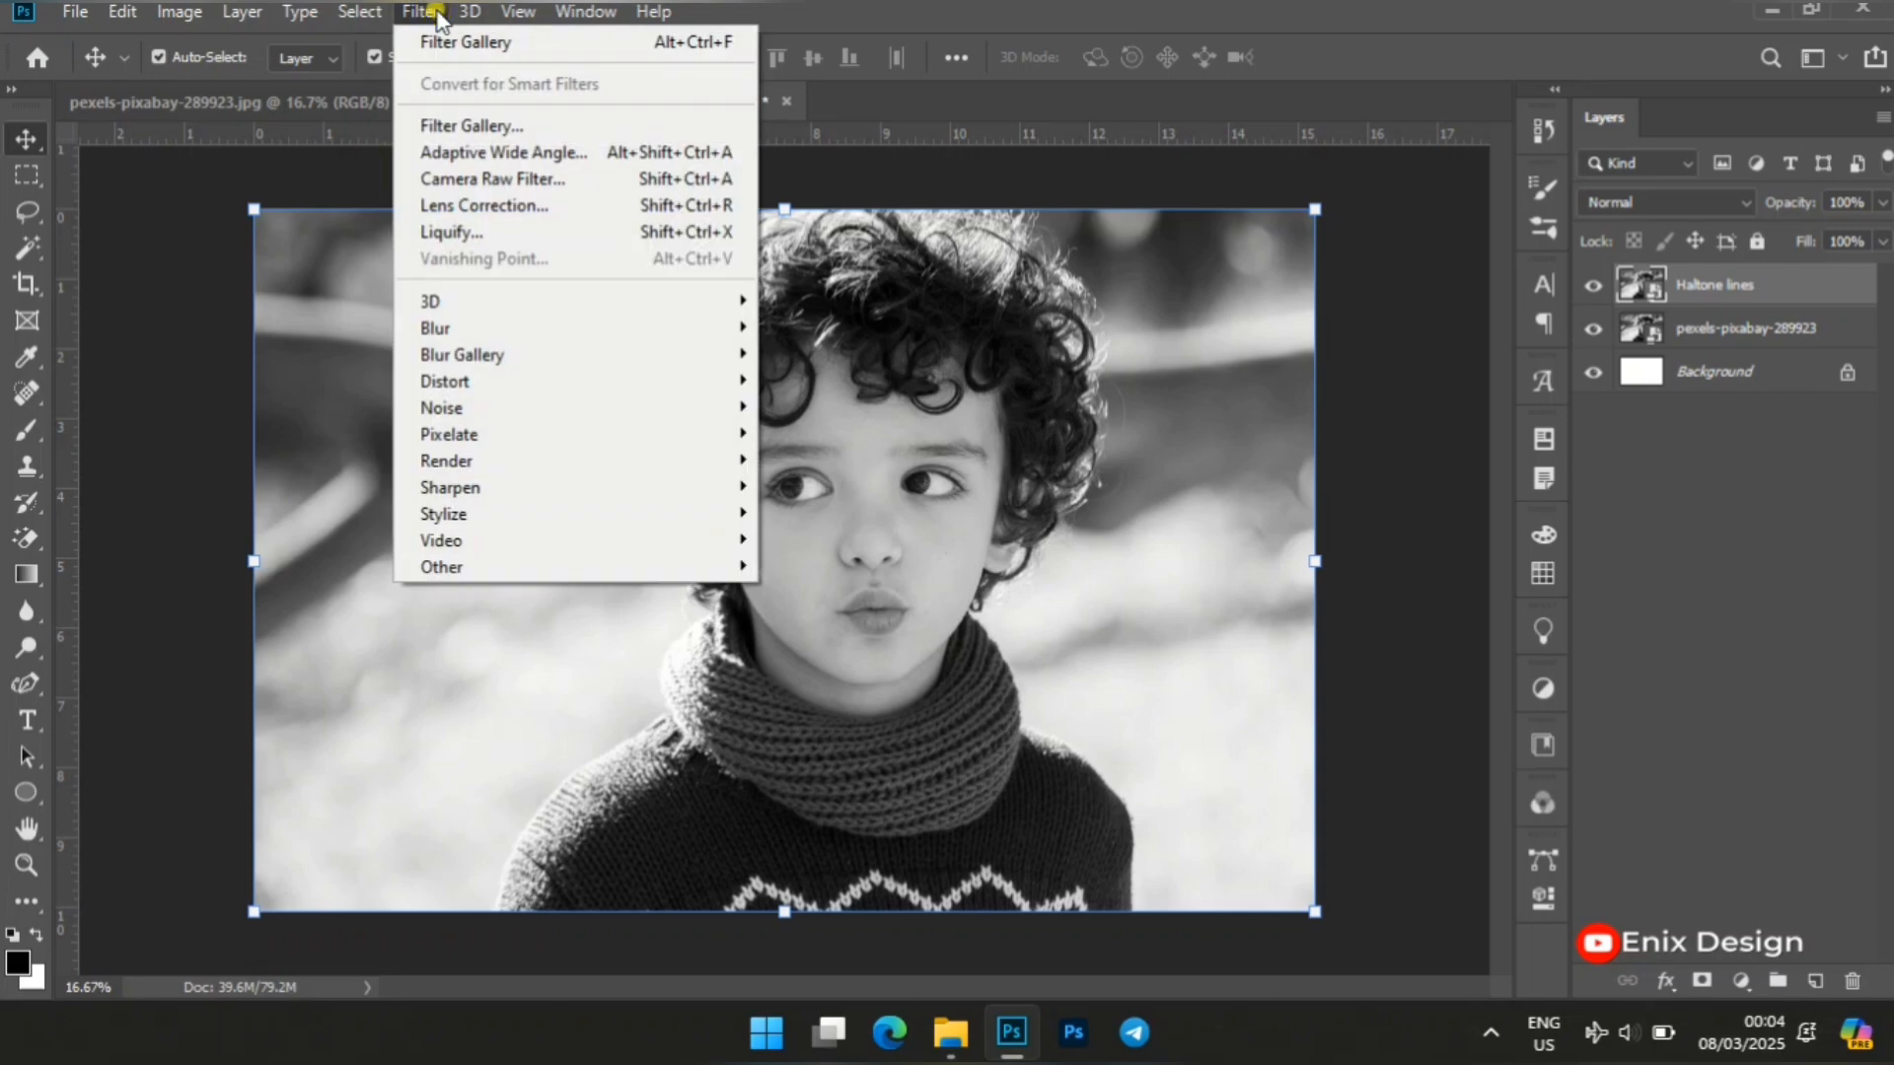
pyautogui.click(542, 126)
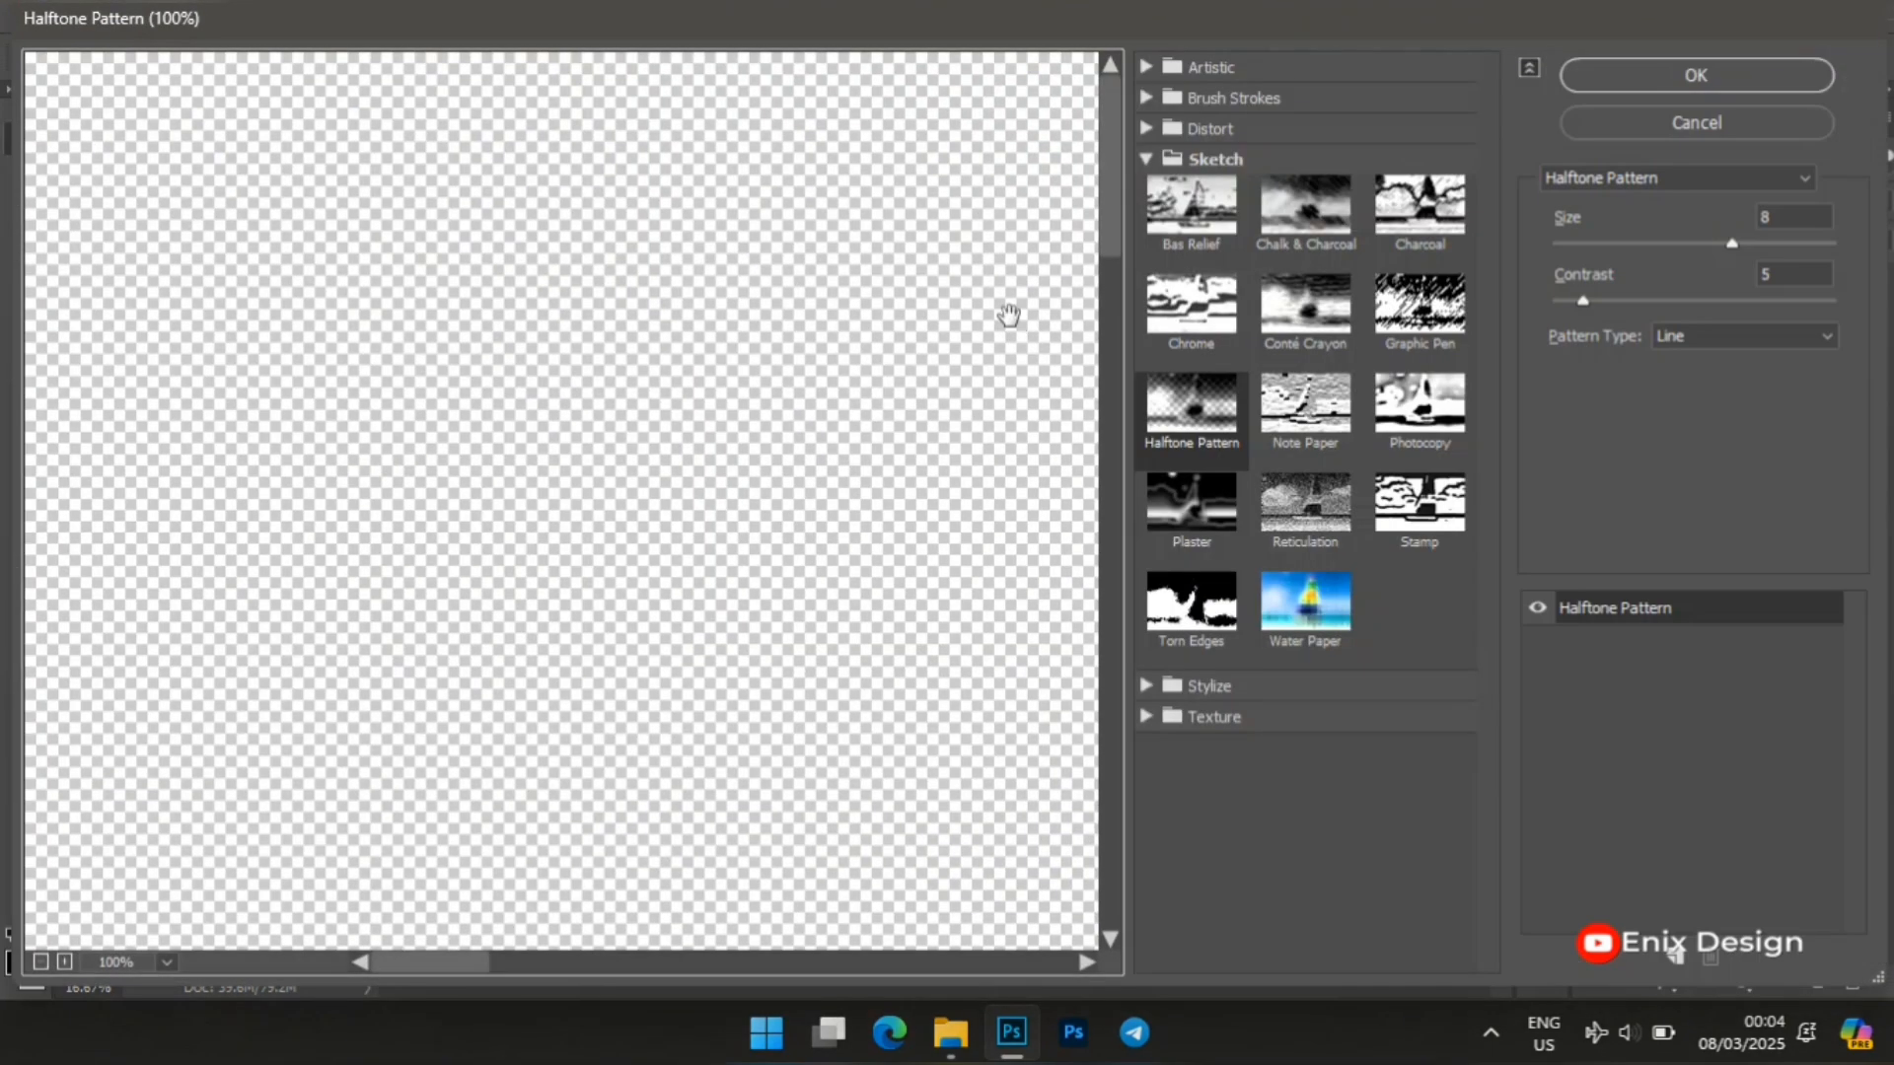
pyautogui.click(1494, 245)
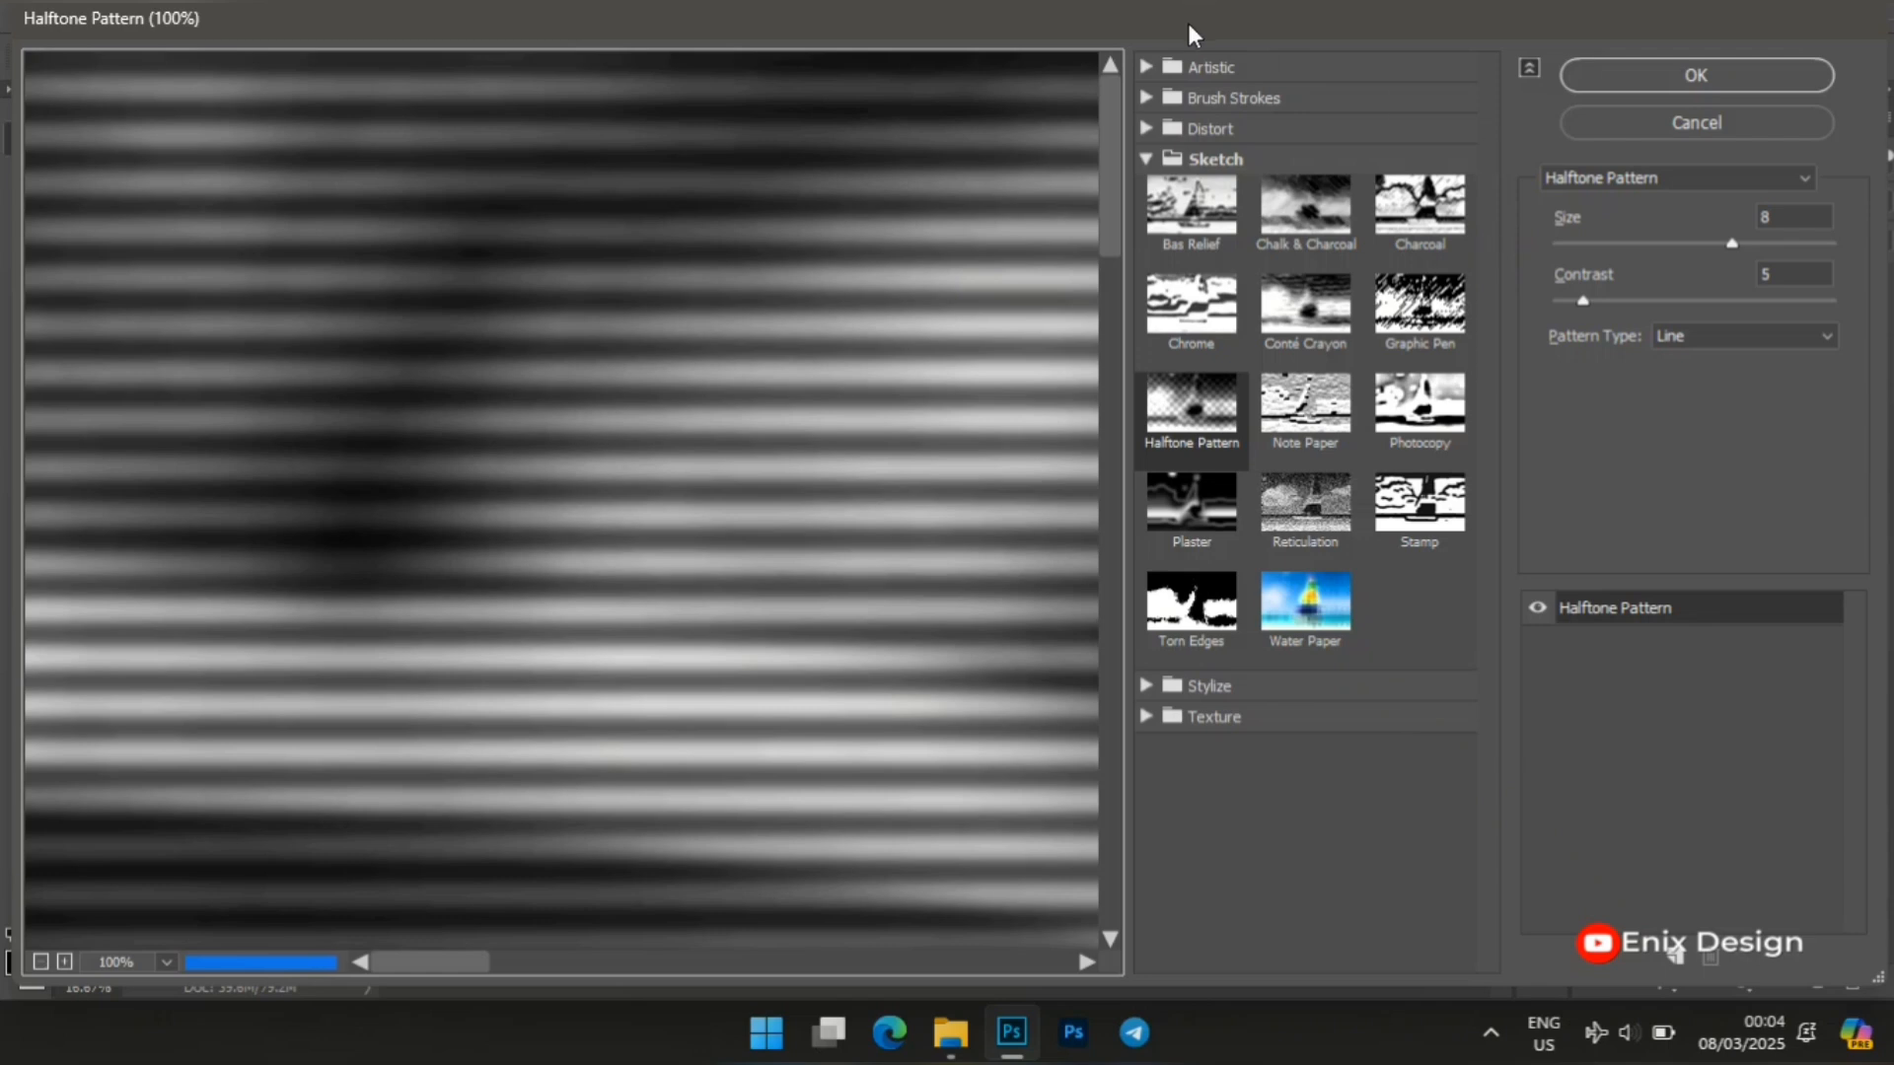
pyautogui.click(1144, 67)
pyautogui.click(1174, 113)
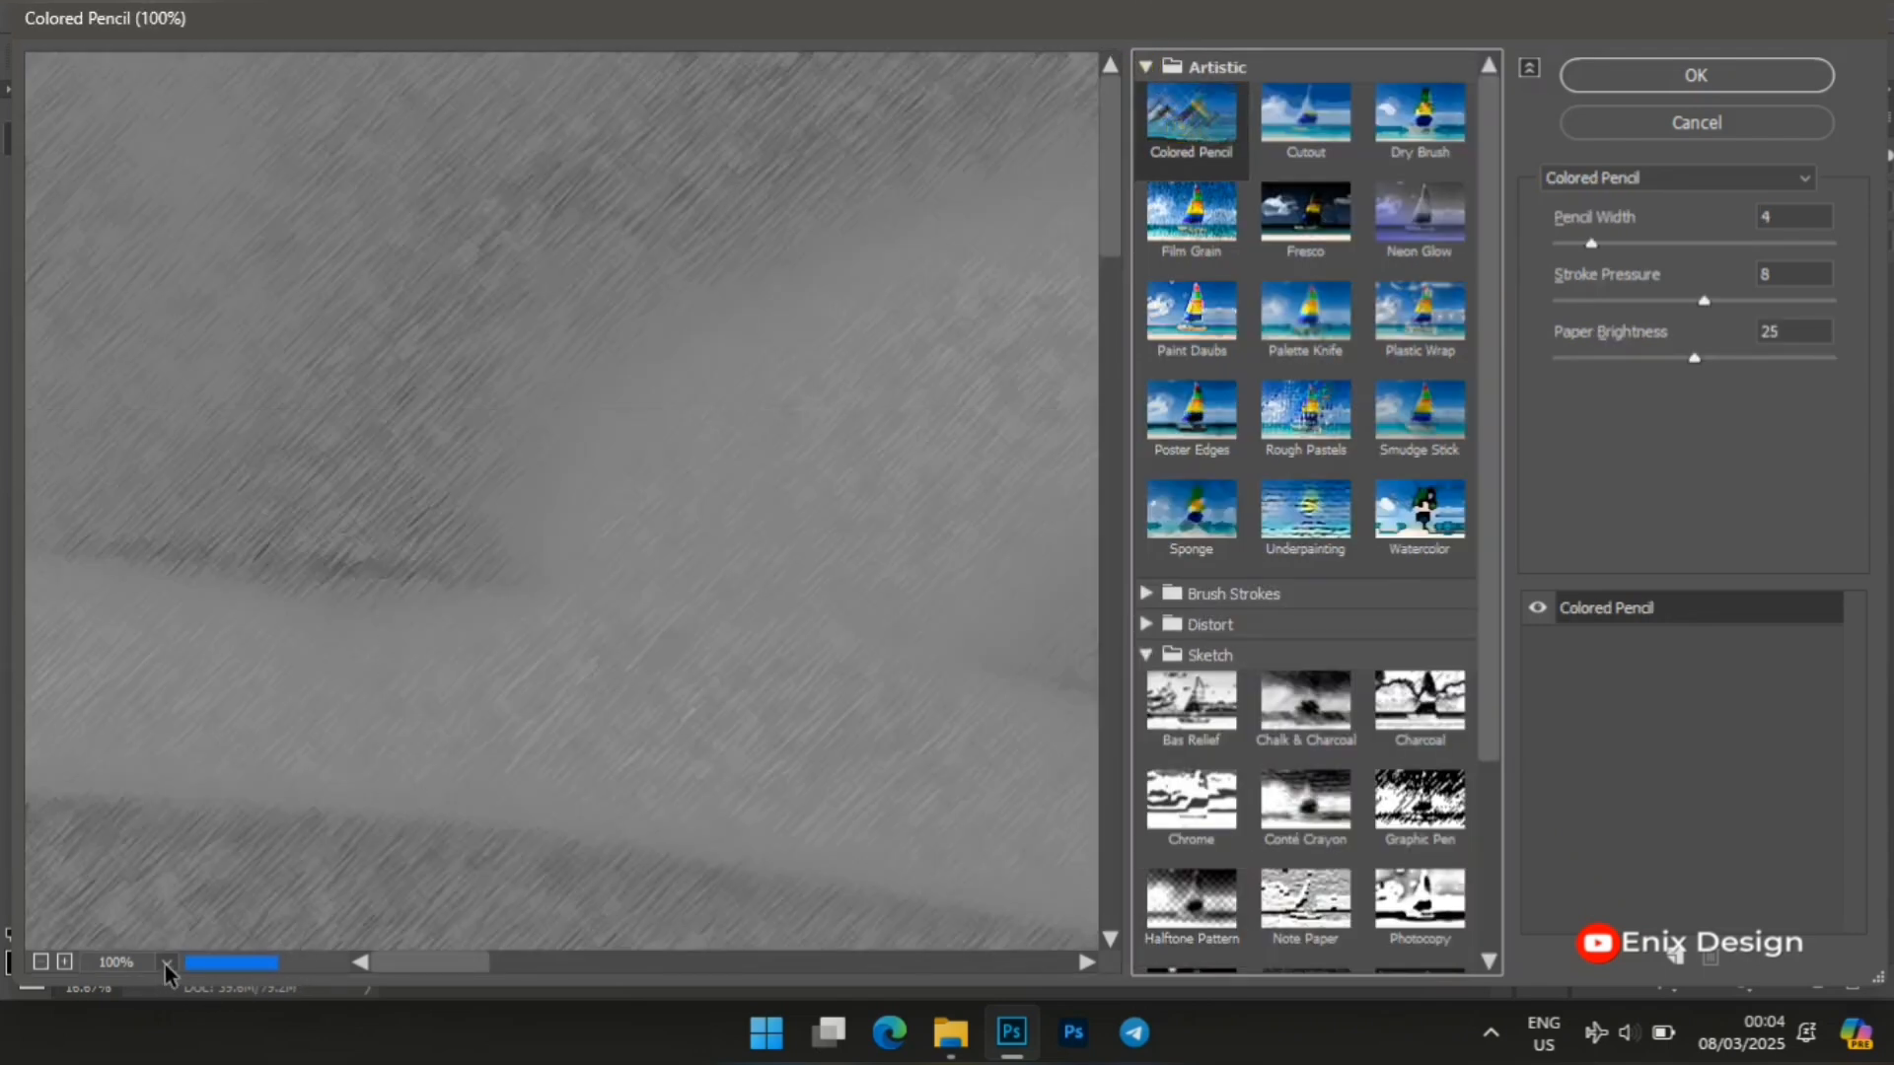
pyautogui.click(166, 963)
pyautogui.click(207, 932)
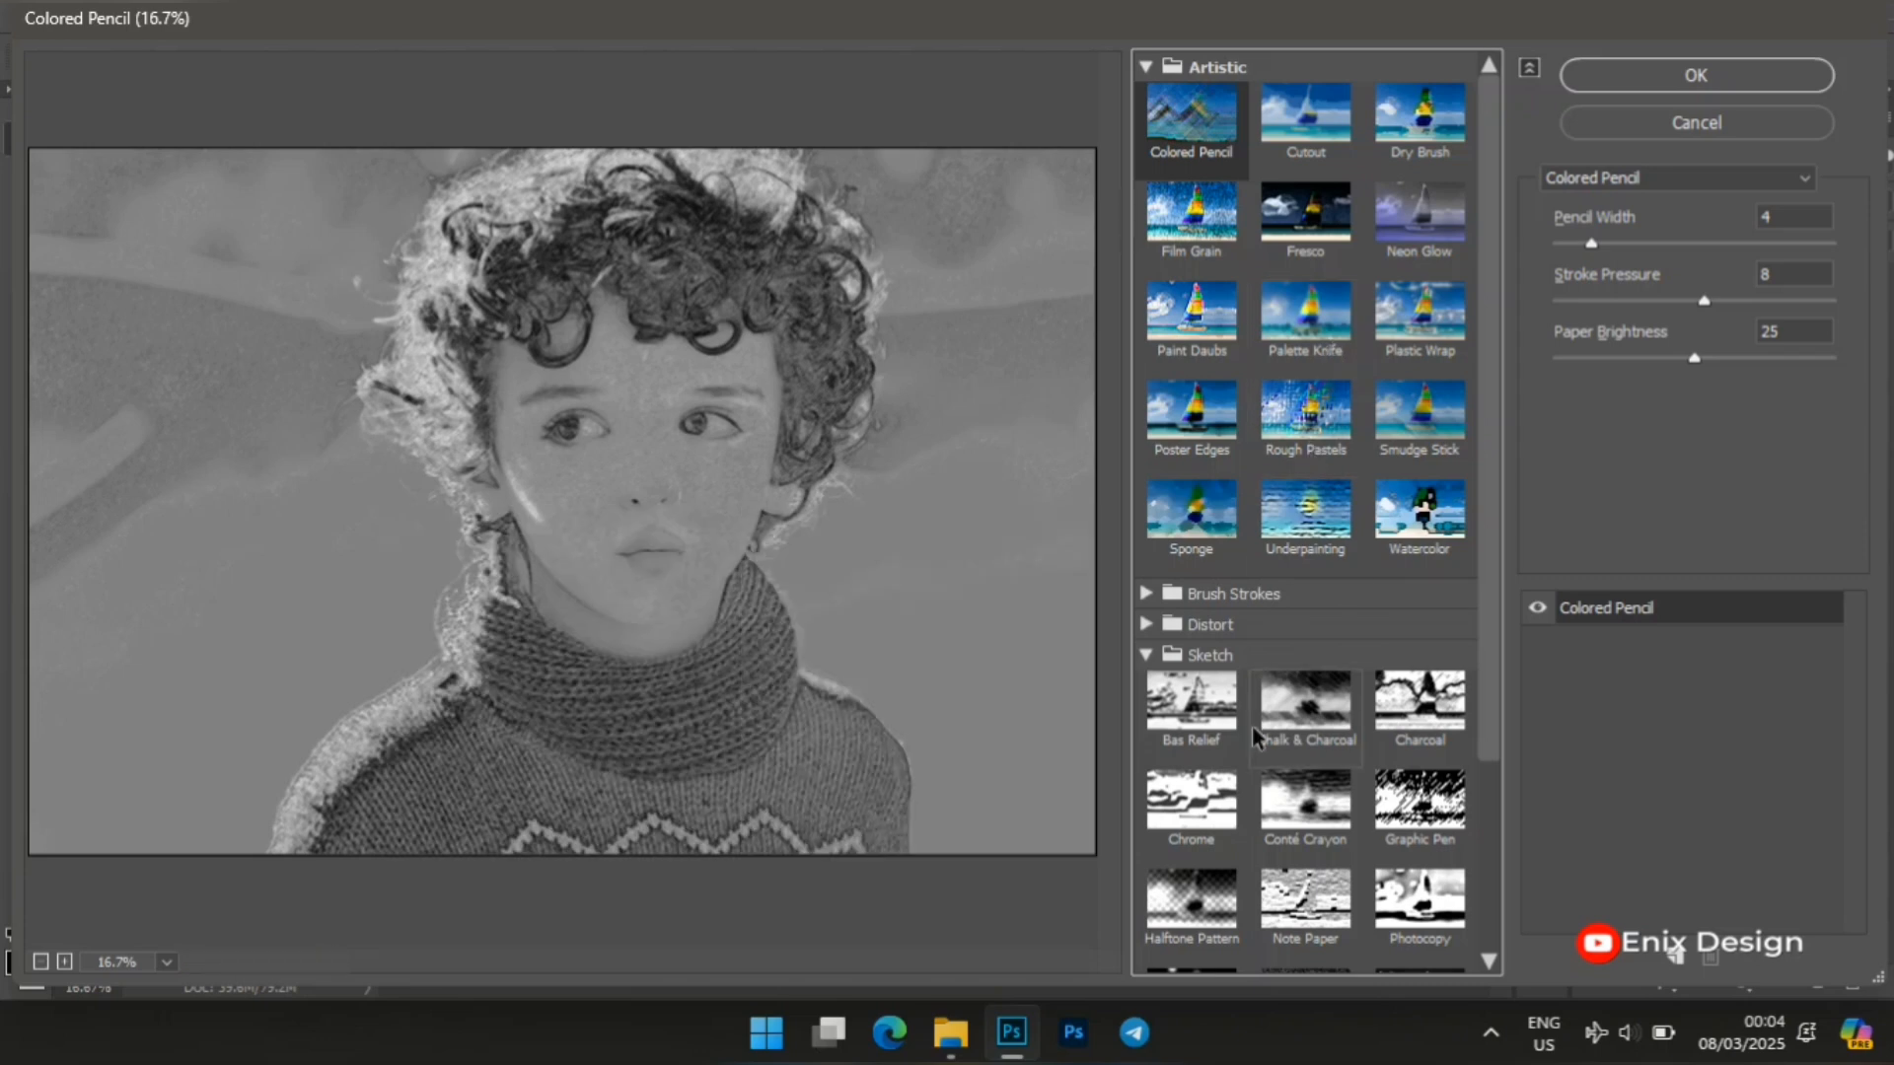
pyautogui.click(1186, 910)
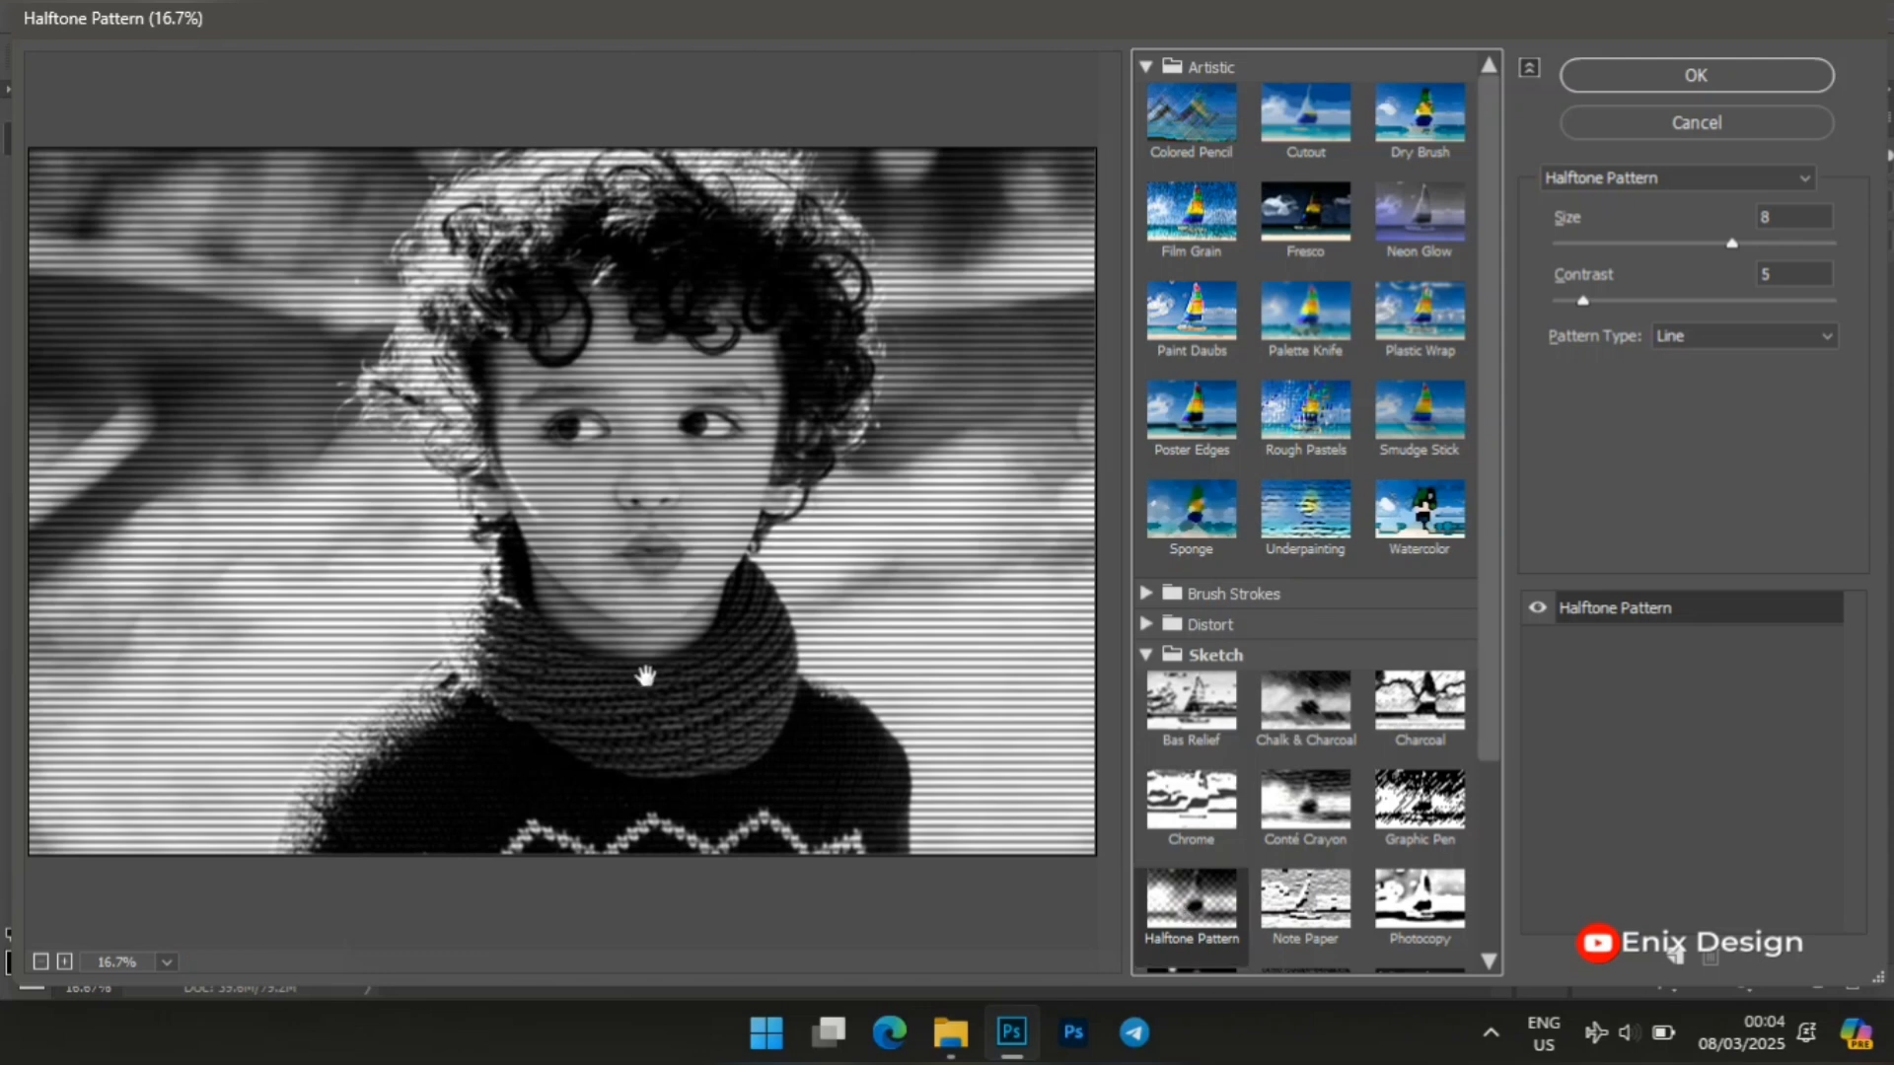
# Apply the Halftone Pattern with size 8, contrast 5 and the Line pattern type.
pyautogui.doubleClick(1787, 217)
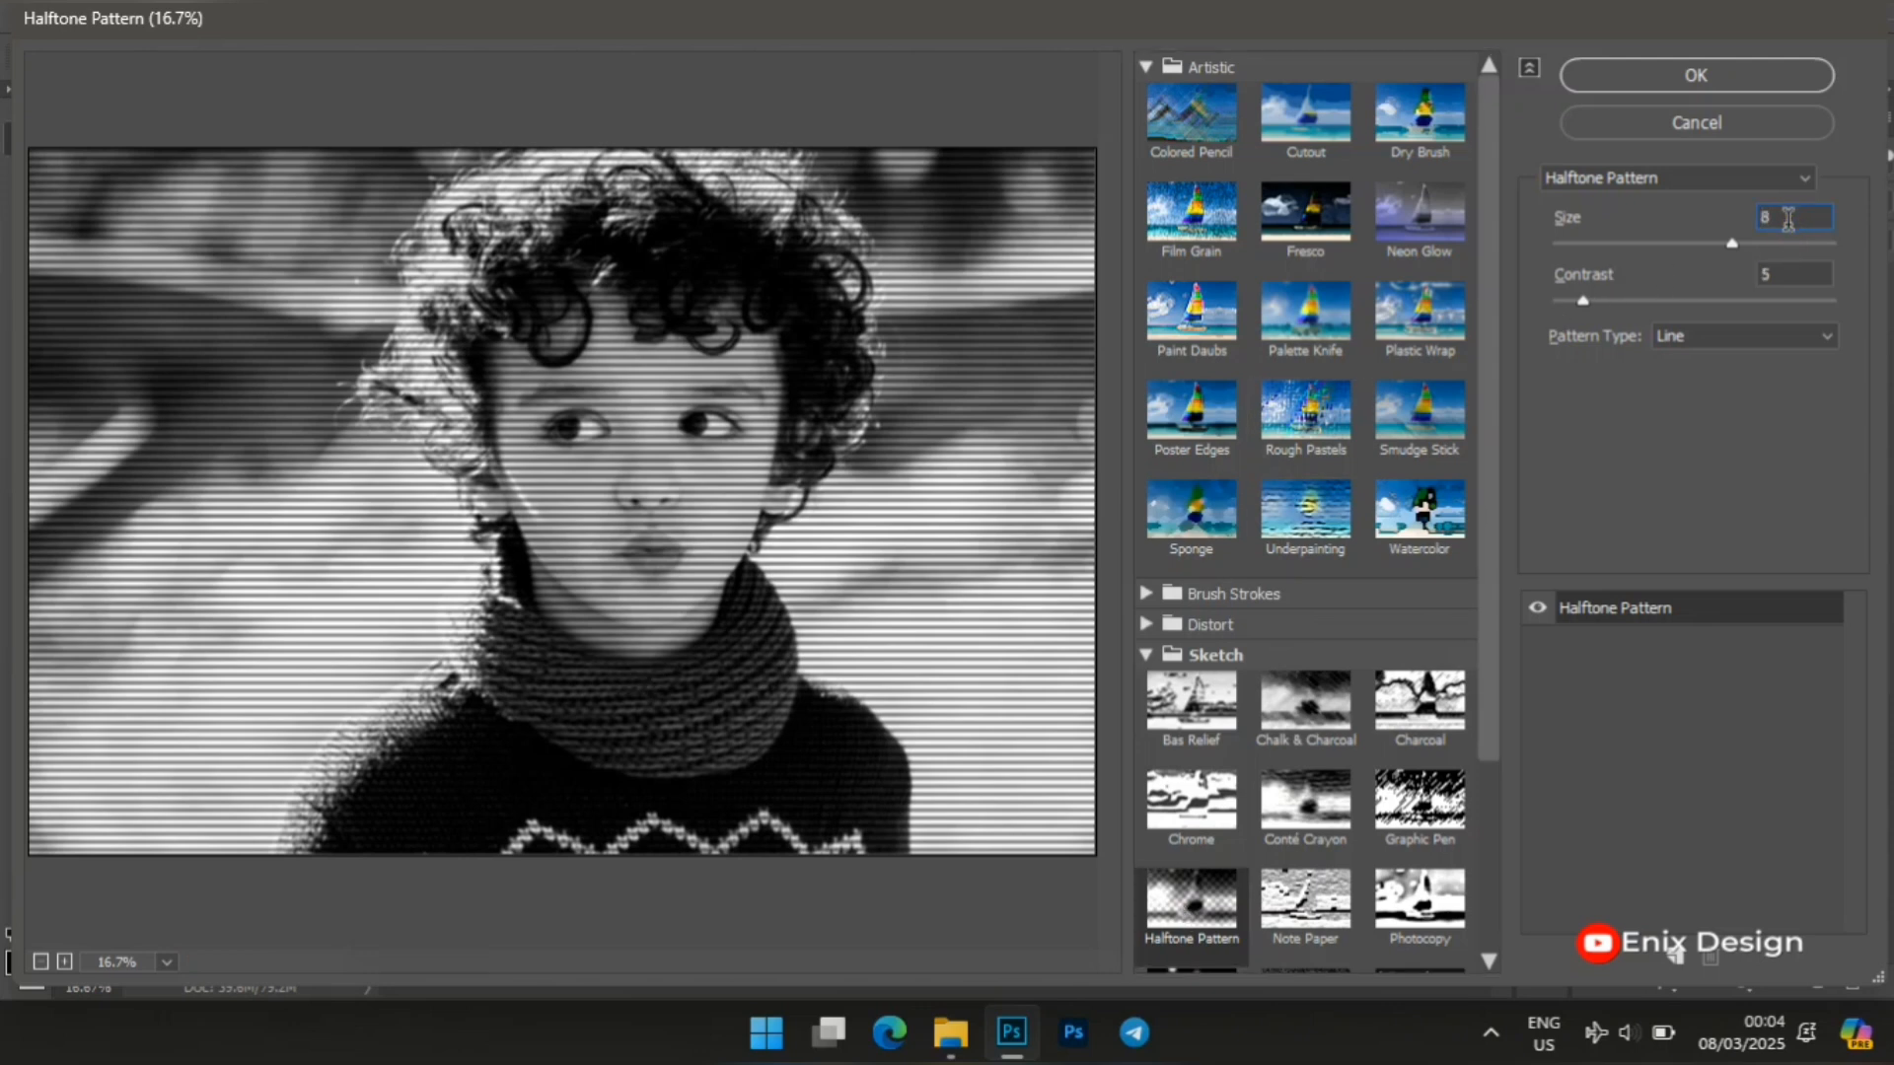
pyautogui.doubleClick(1796, 275)
pyautogui.press('BackSpace')
pyautogui.write('5')
pyautogui.click(1782, 338)
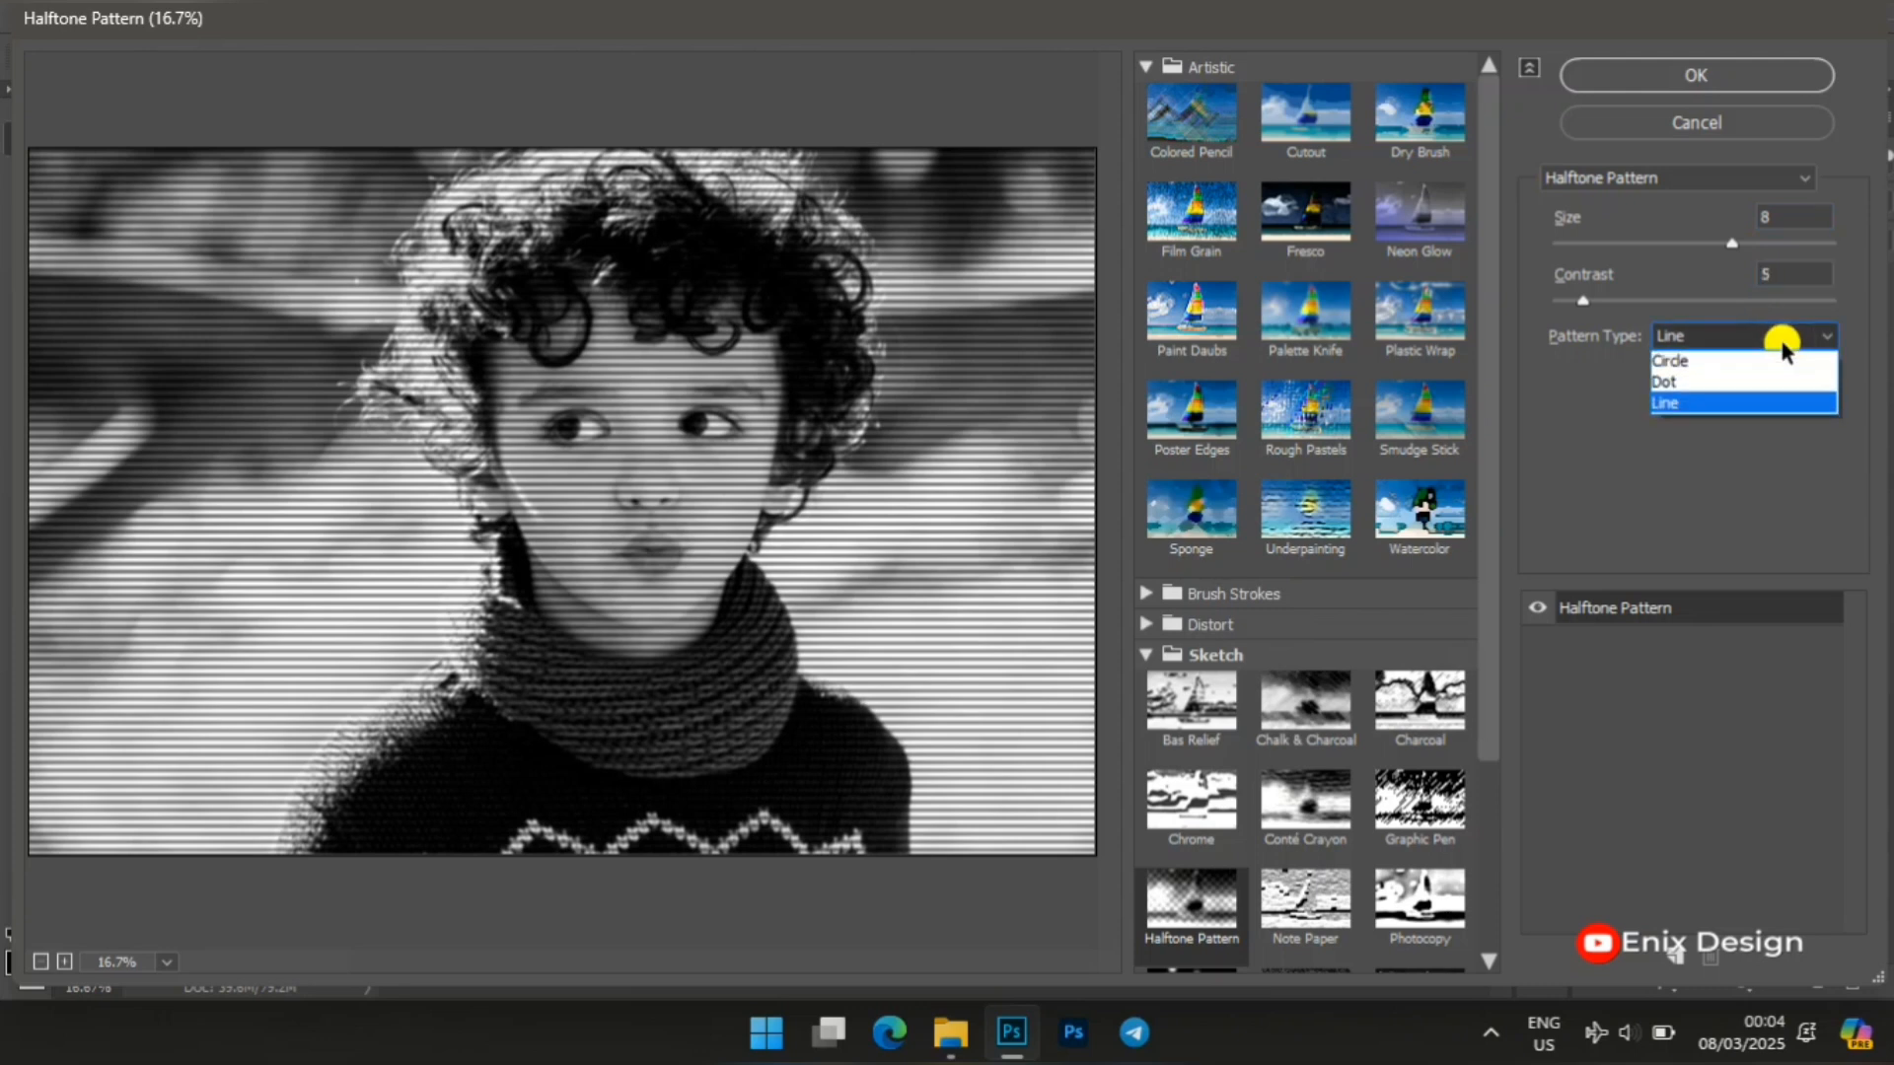
pyautogui.click(1742, 405)
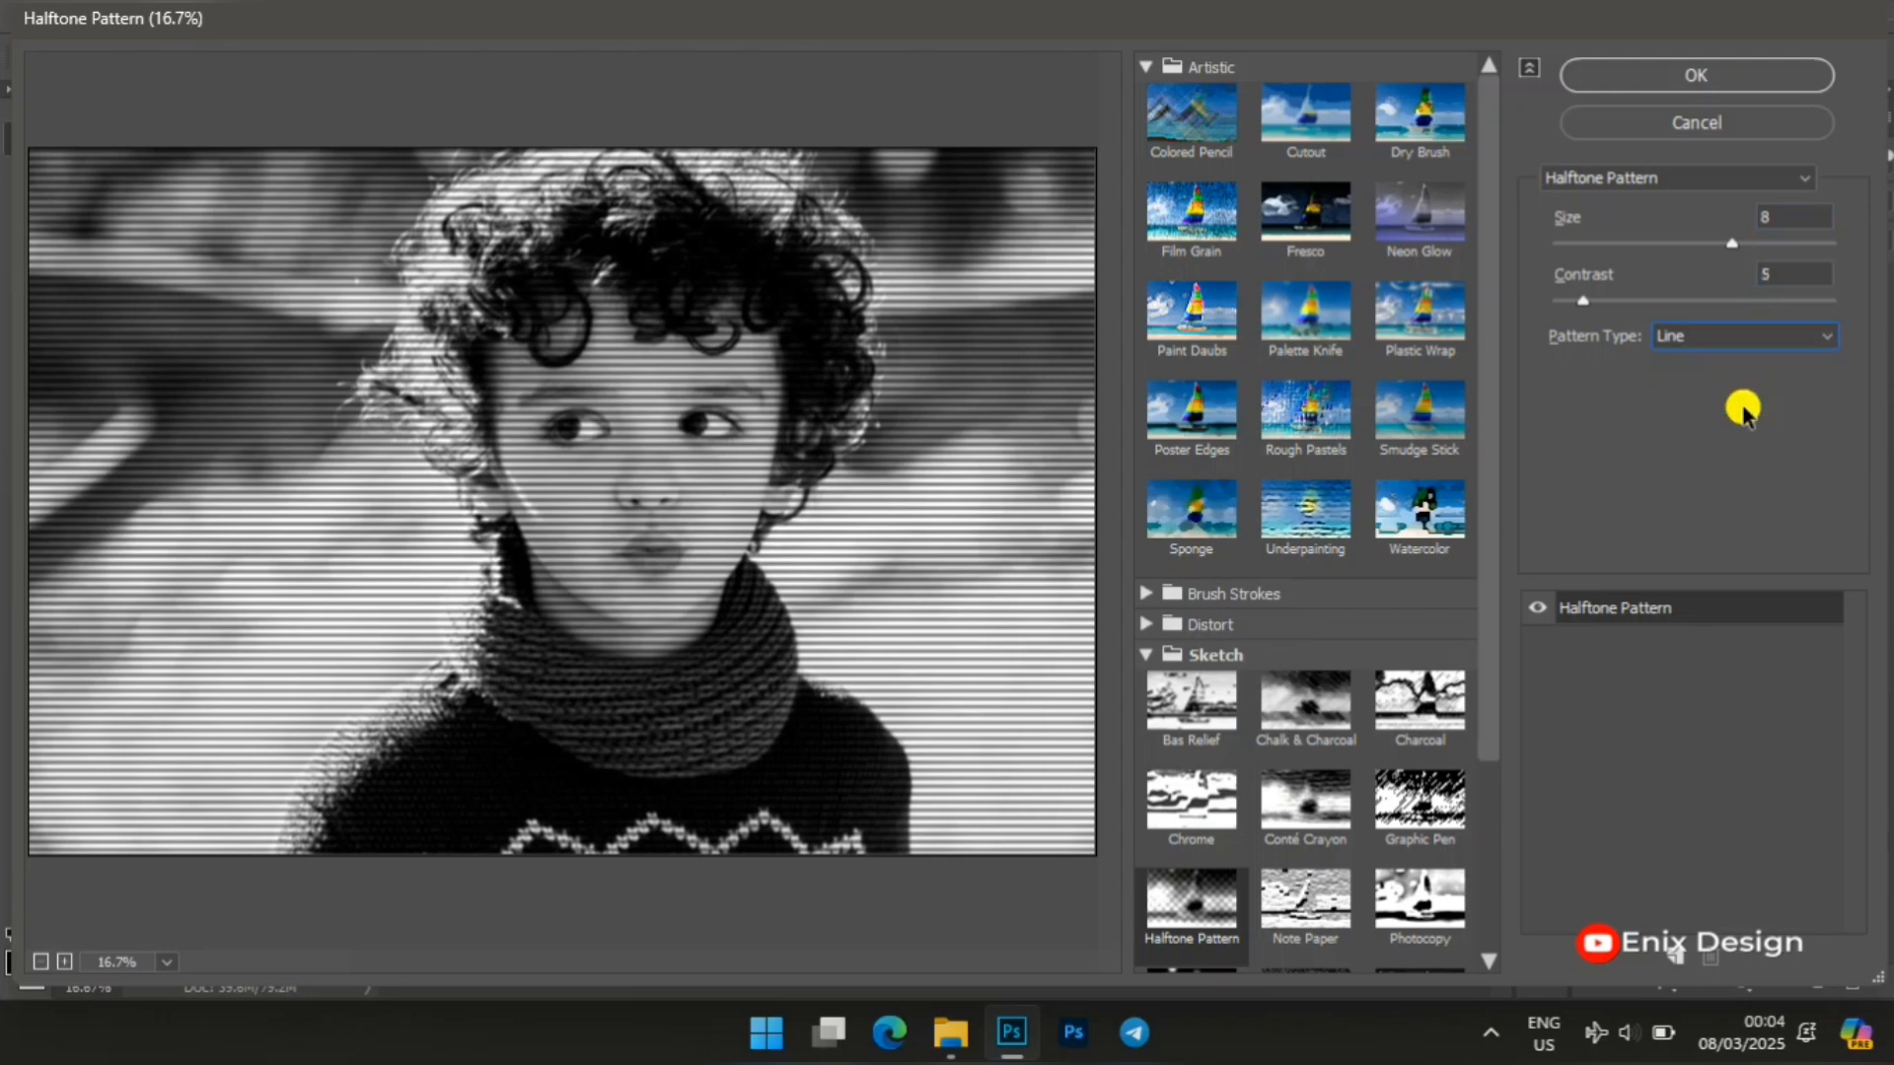
pyautogui.click(1673, 75)
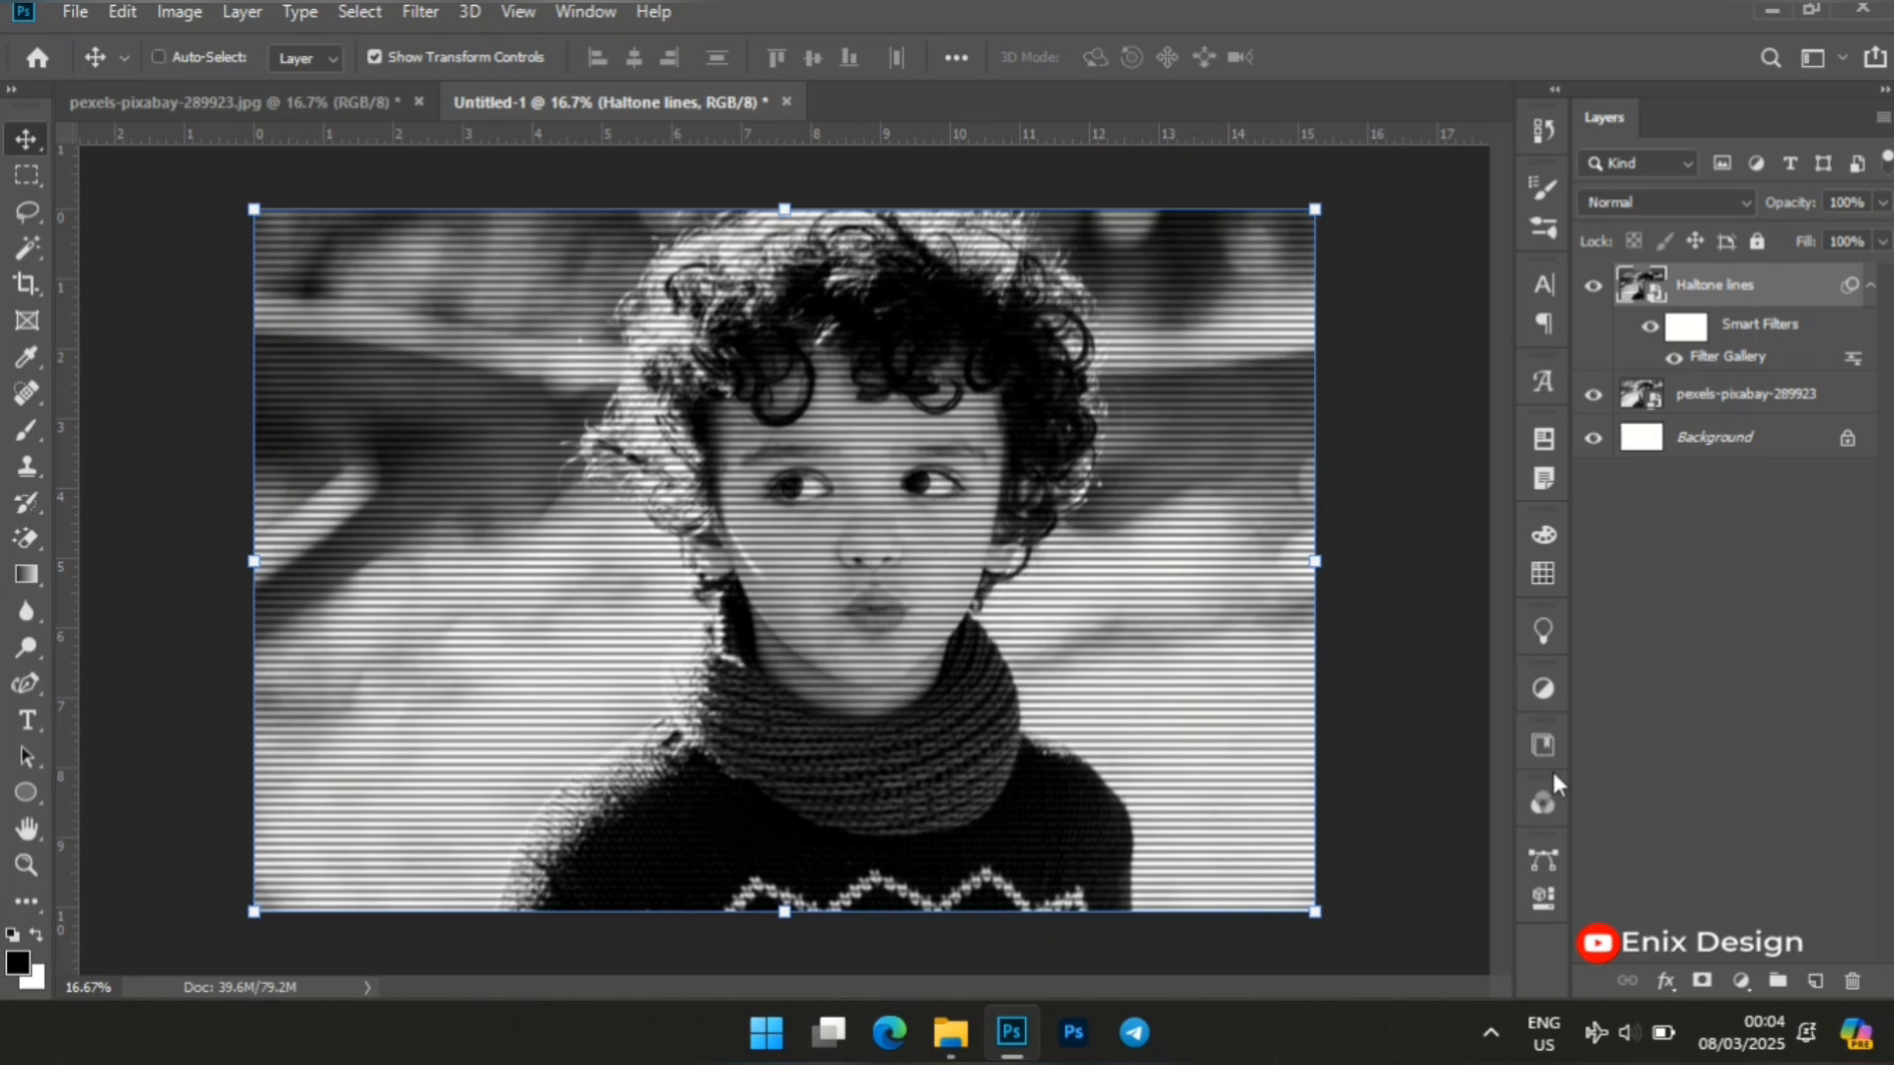
# Stamp all visible layers into a new layer above Haltone lines and convert it to a smart object.
pyautogui.hotkey('alt', 'shift')
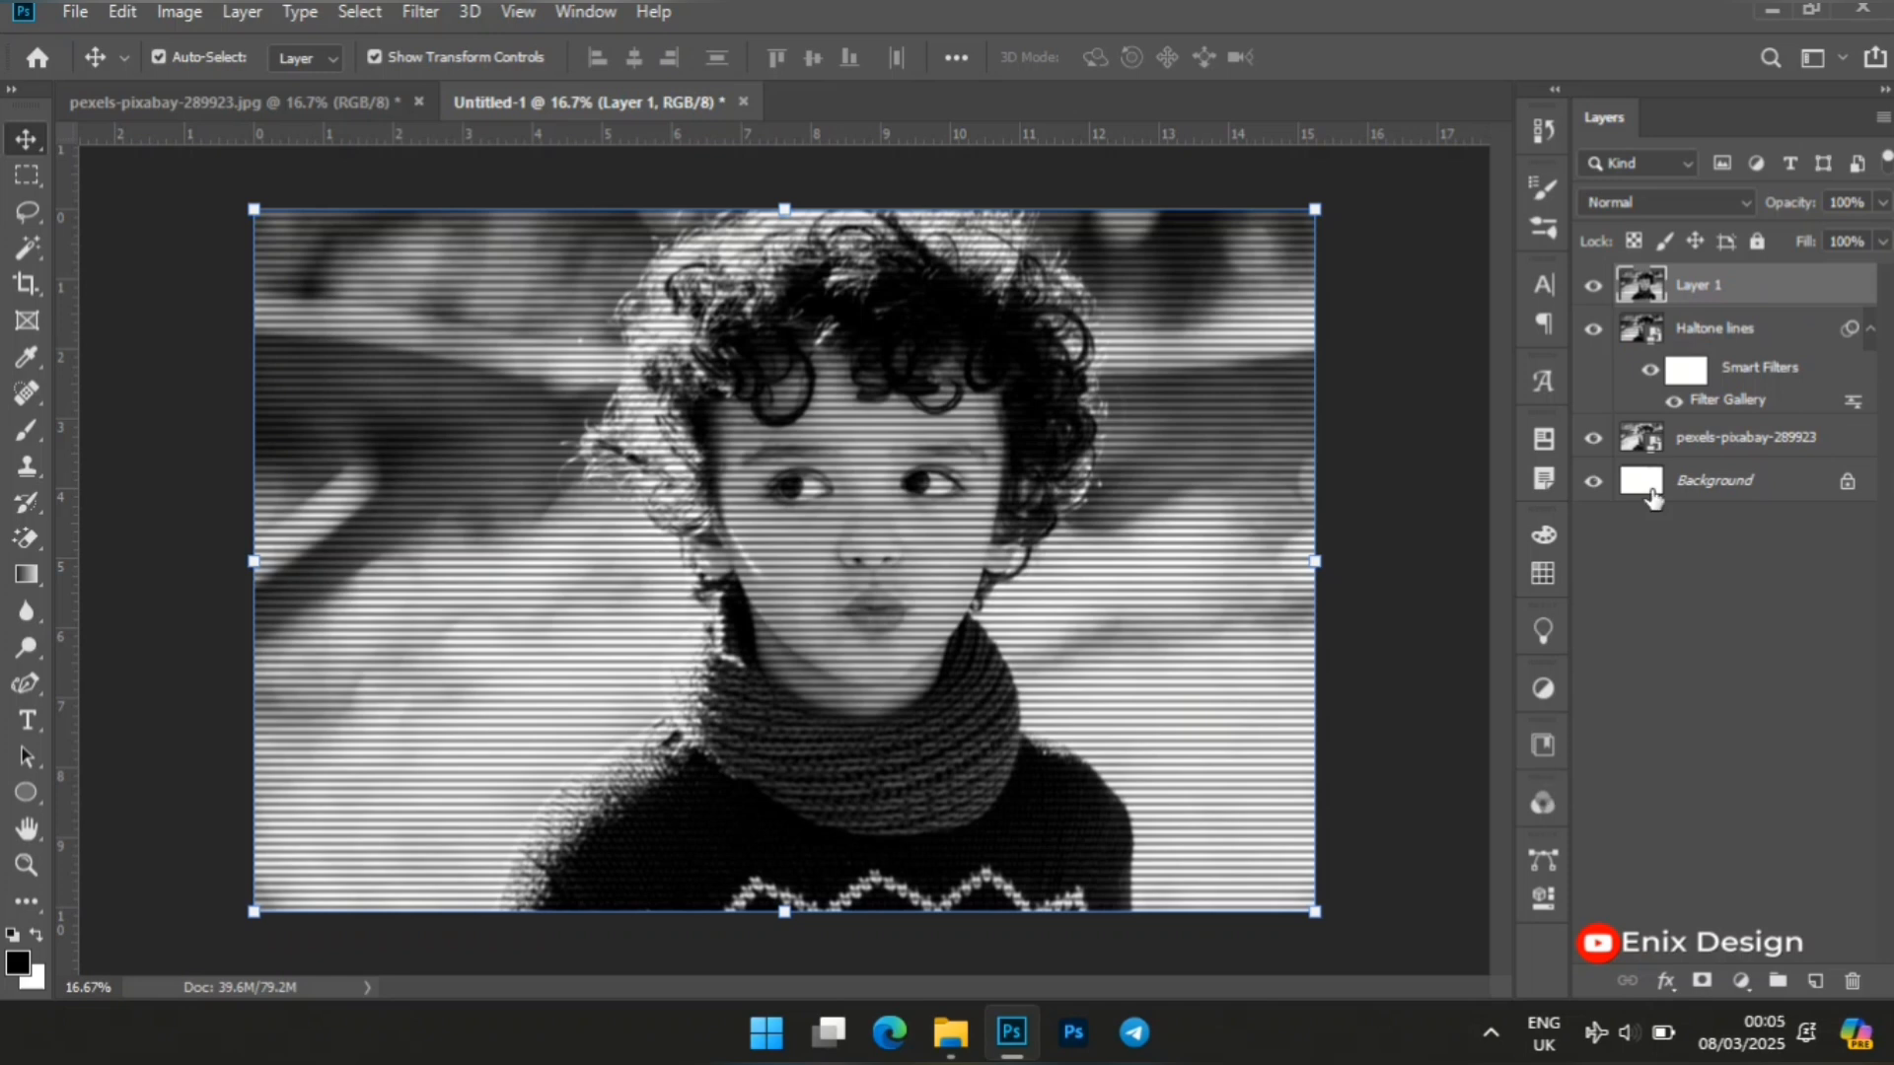
pyautogui.rightClick(1715, 283)
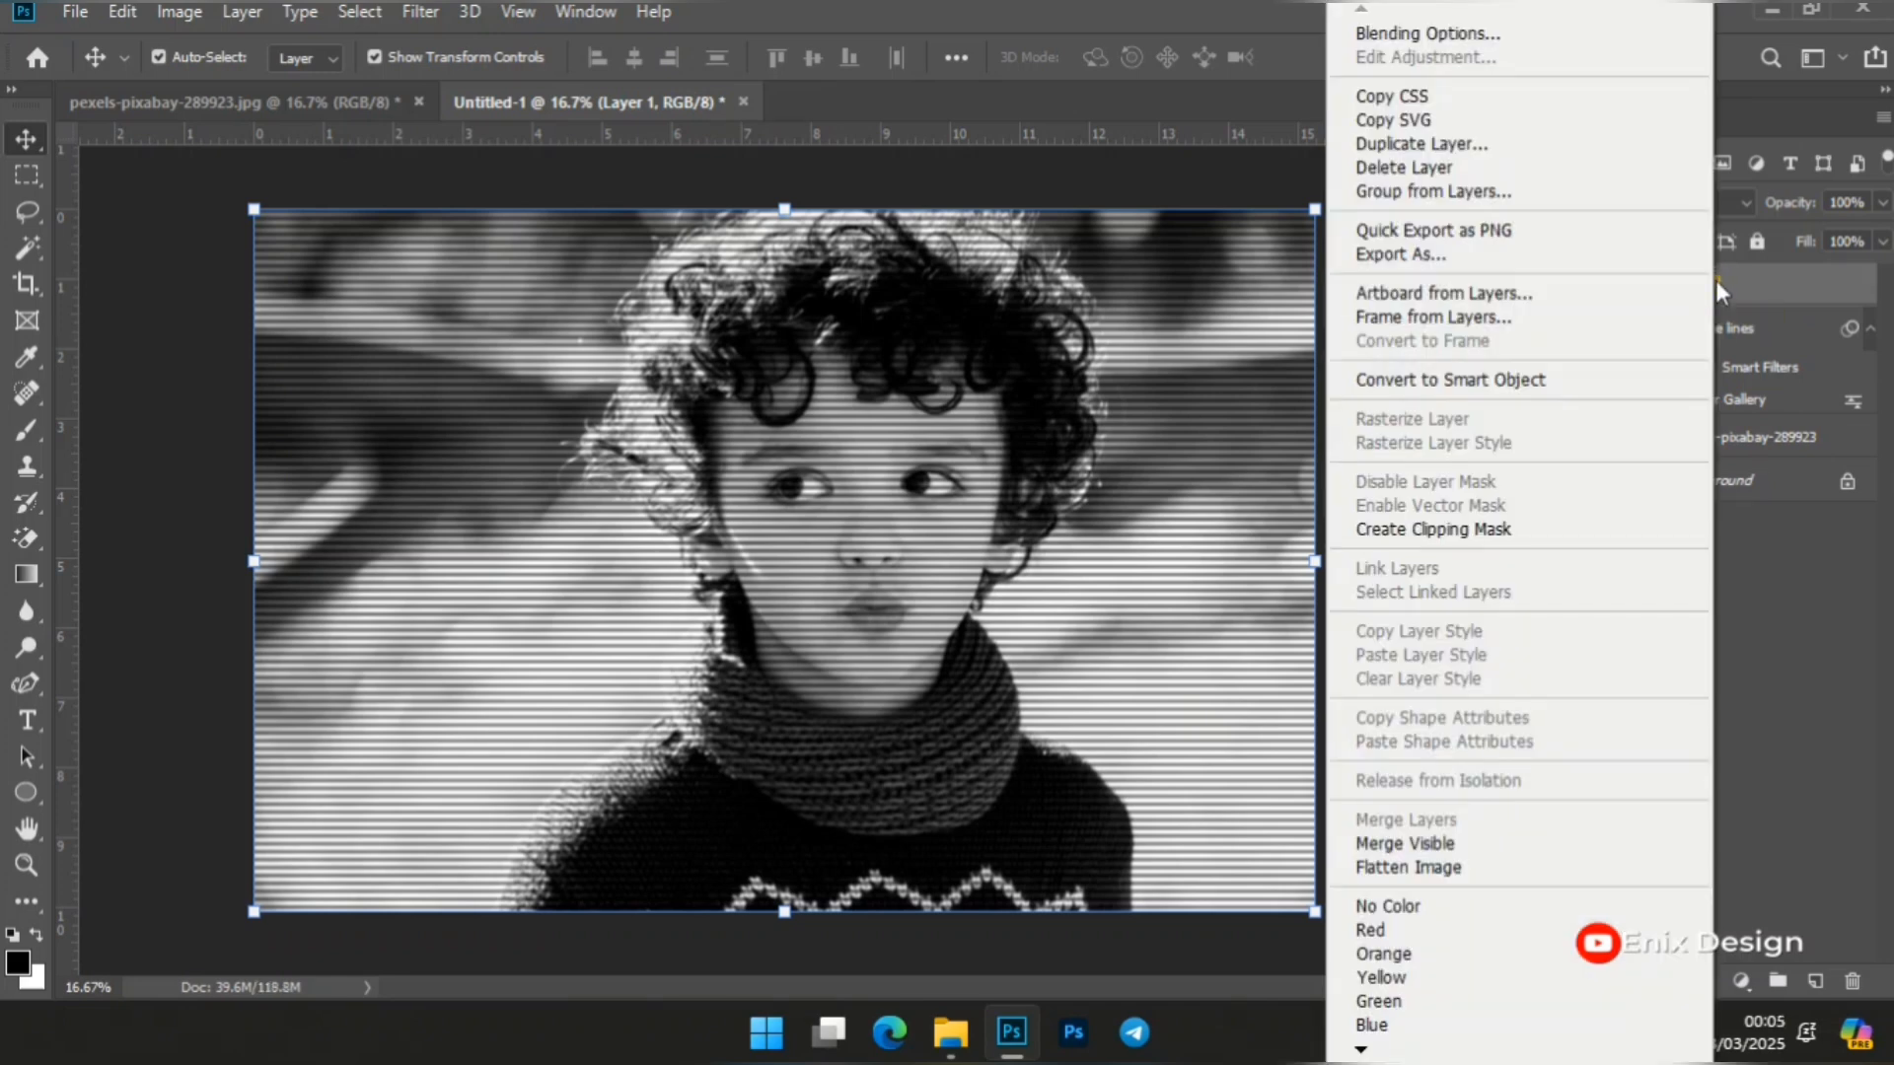
pyautogui.click(1606, 387)
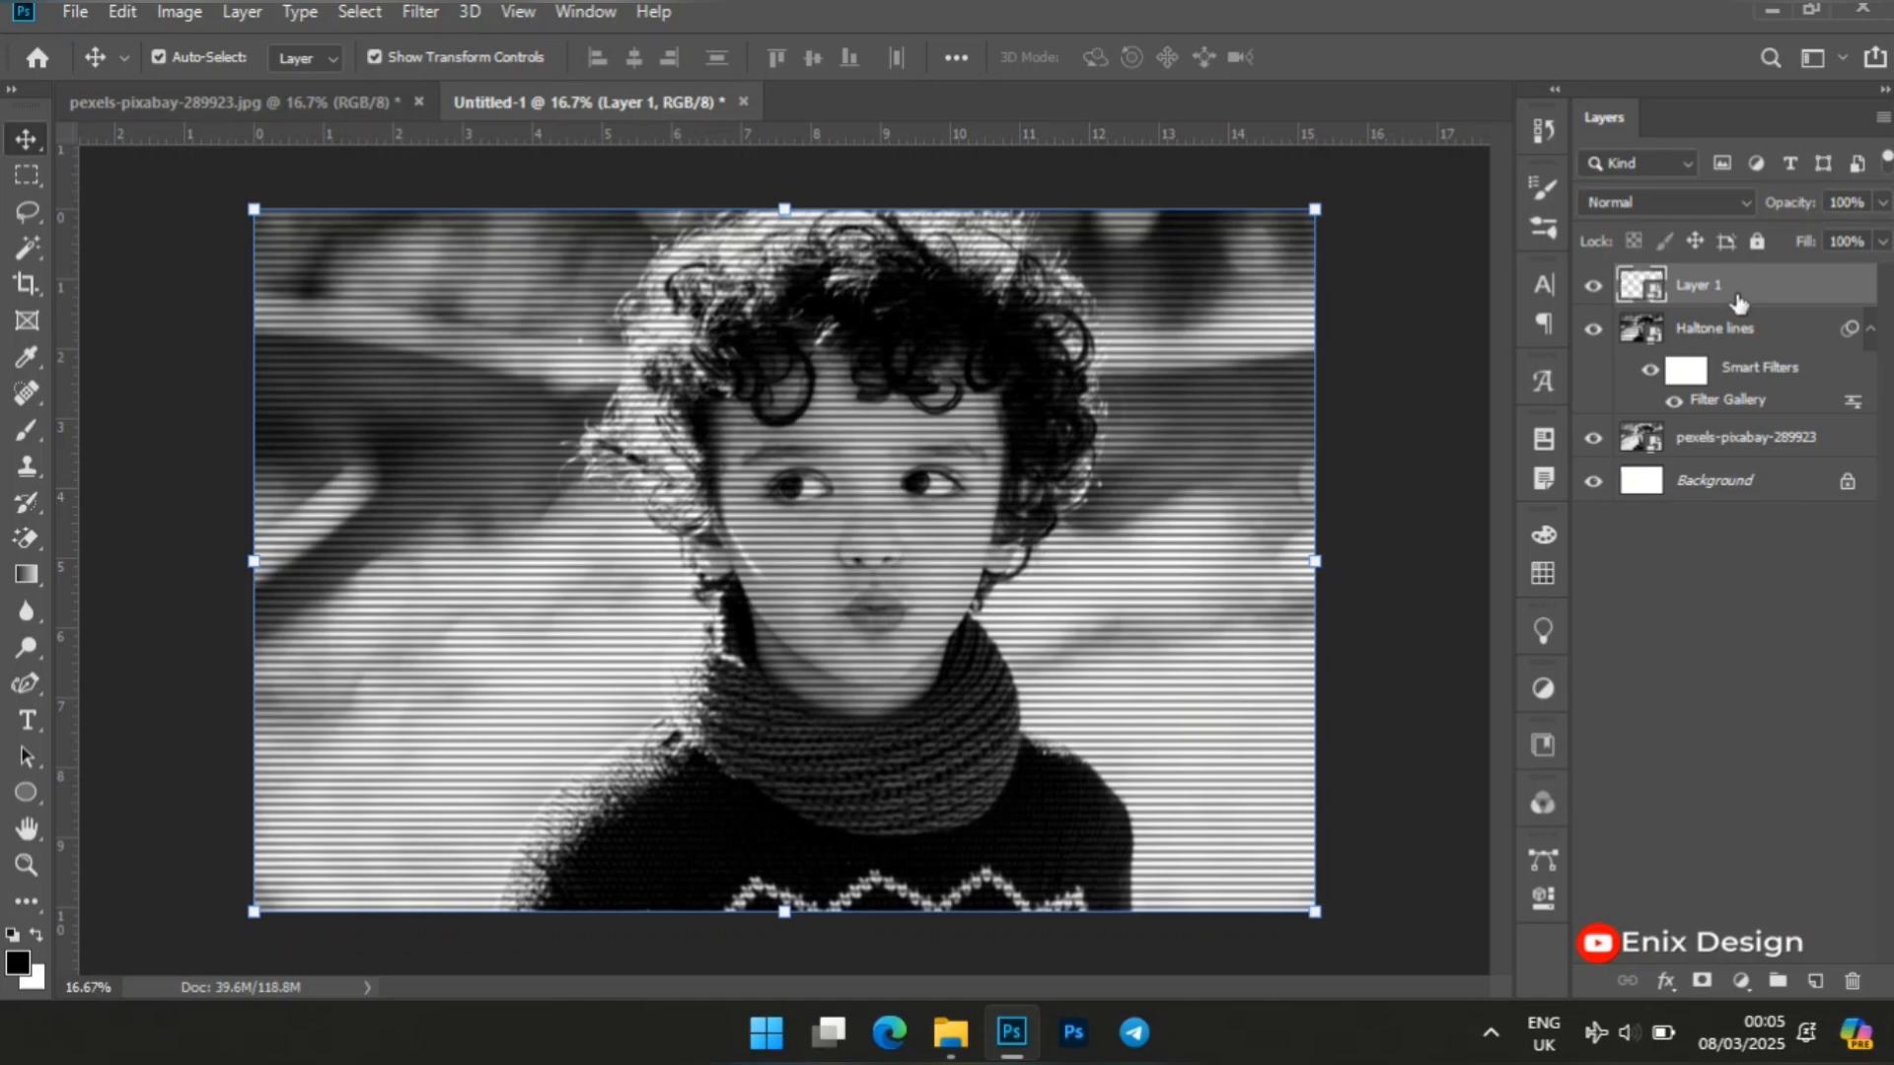
# Turn off the R channel in the blending options of Layer 1.
pyautogui.rightClick(1738, 300)
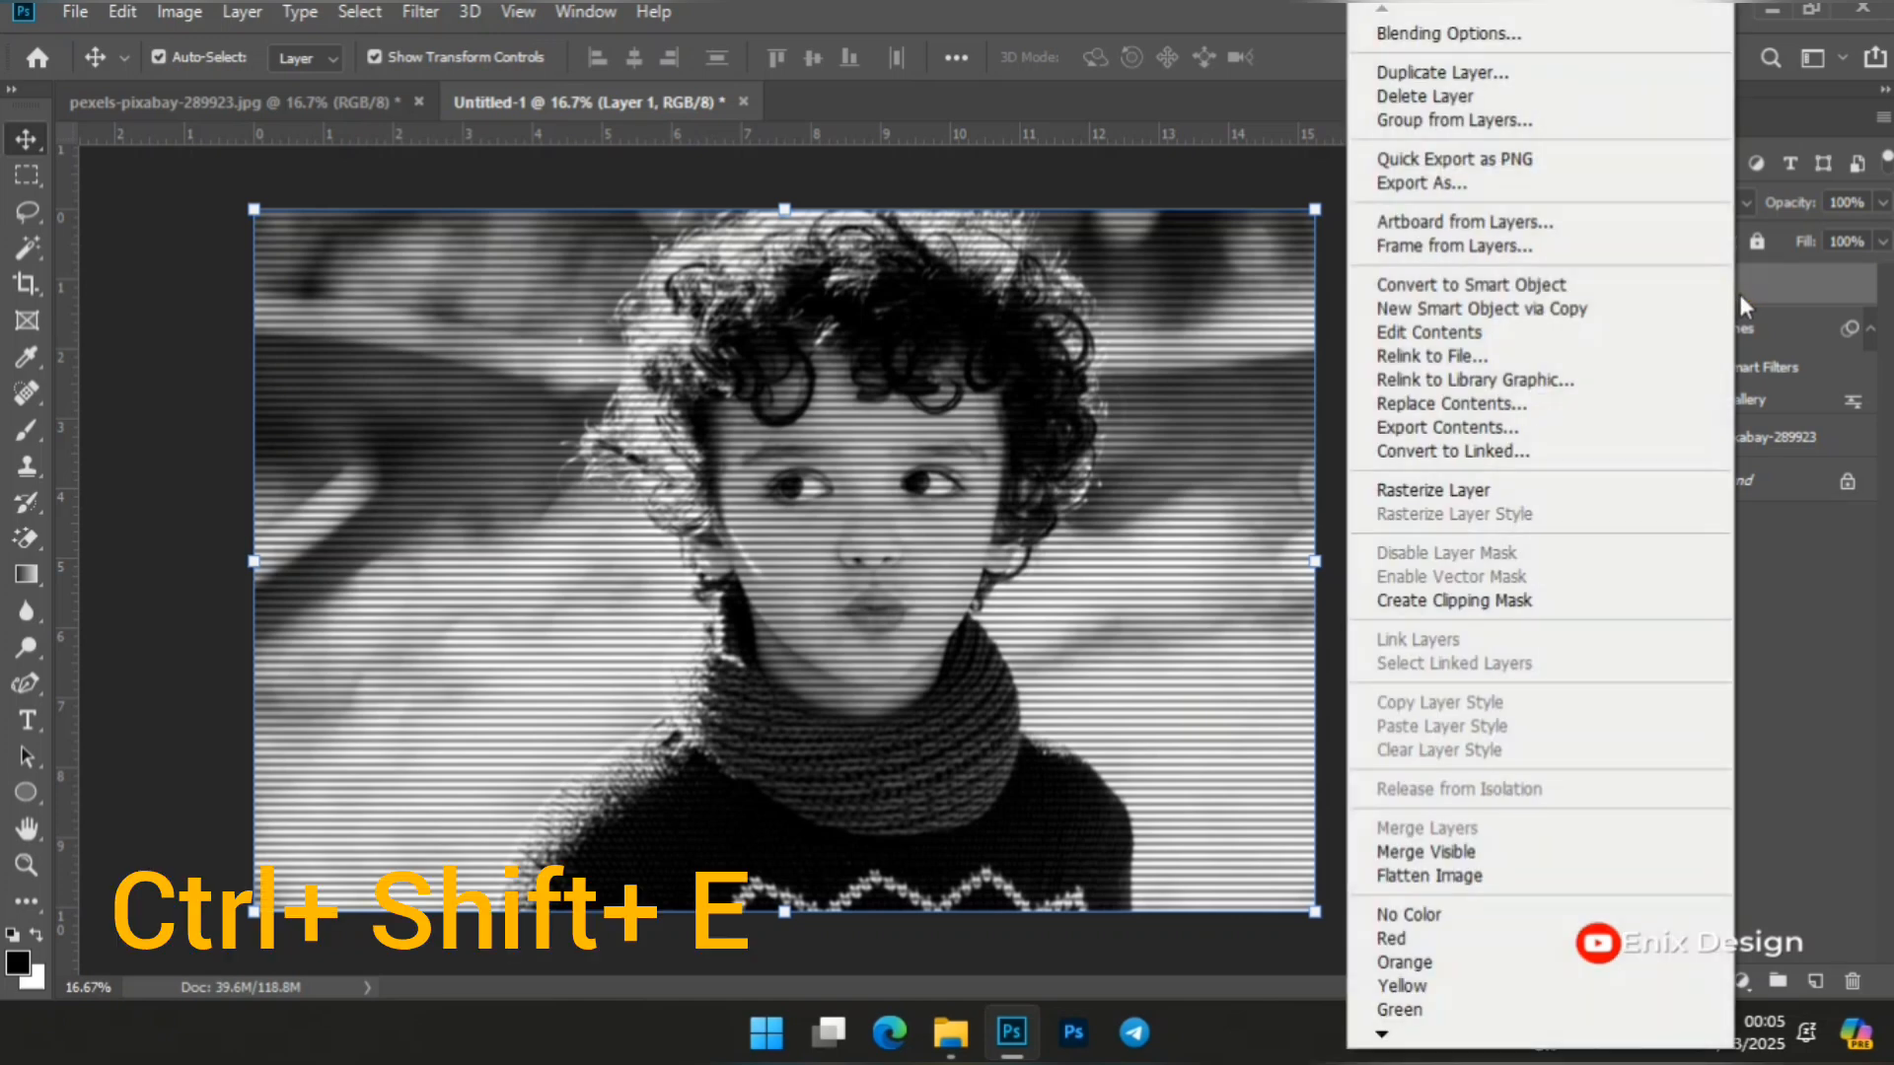
pyautogui.click(1440, 33)
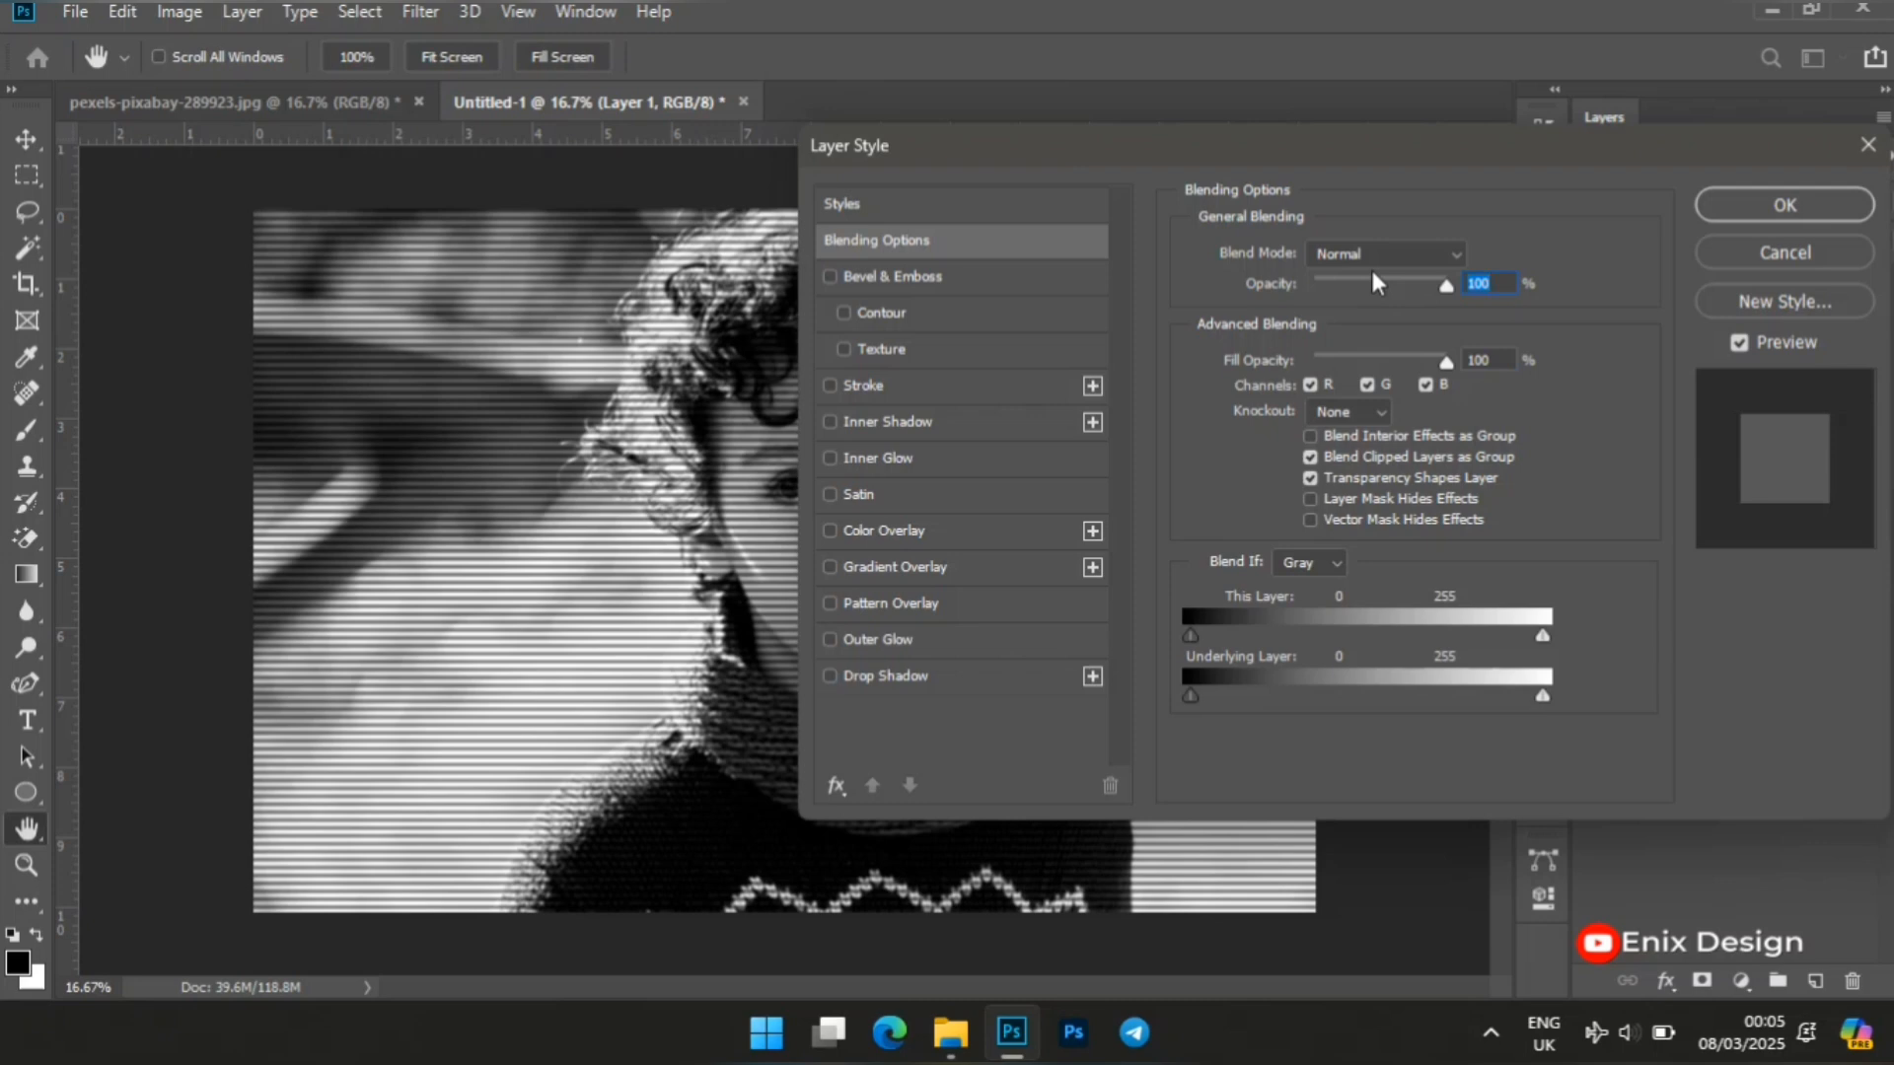
pyautogui.click(1310, 384)
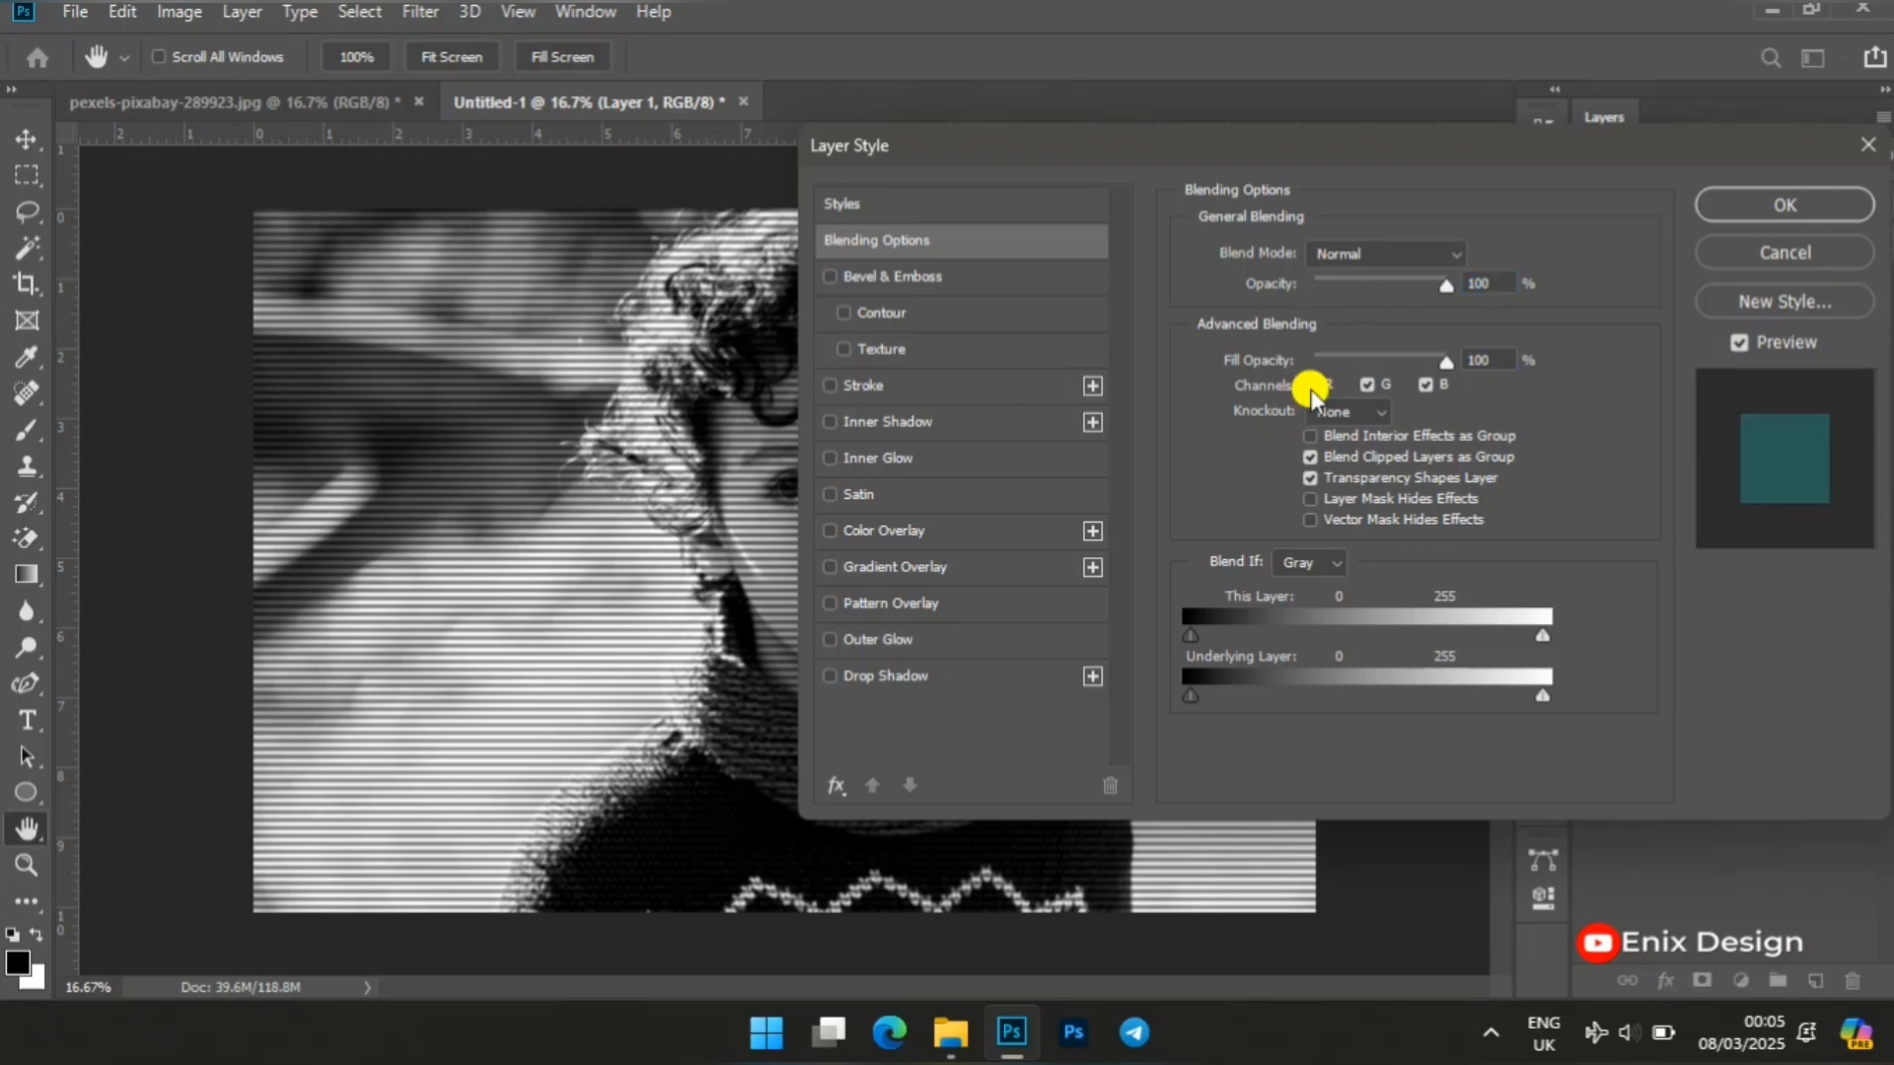
pyautogui.click(1765, 204)
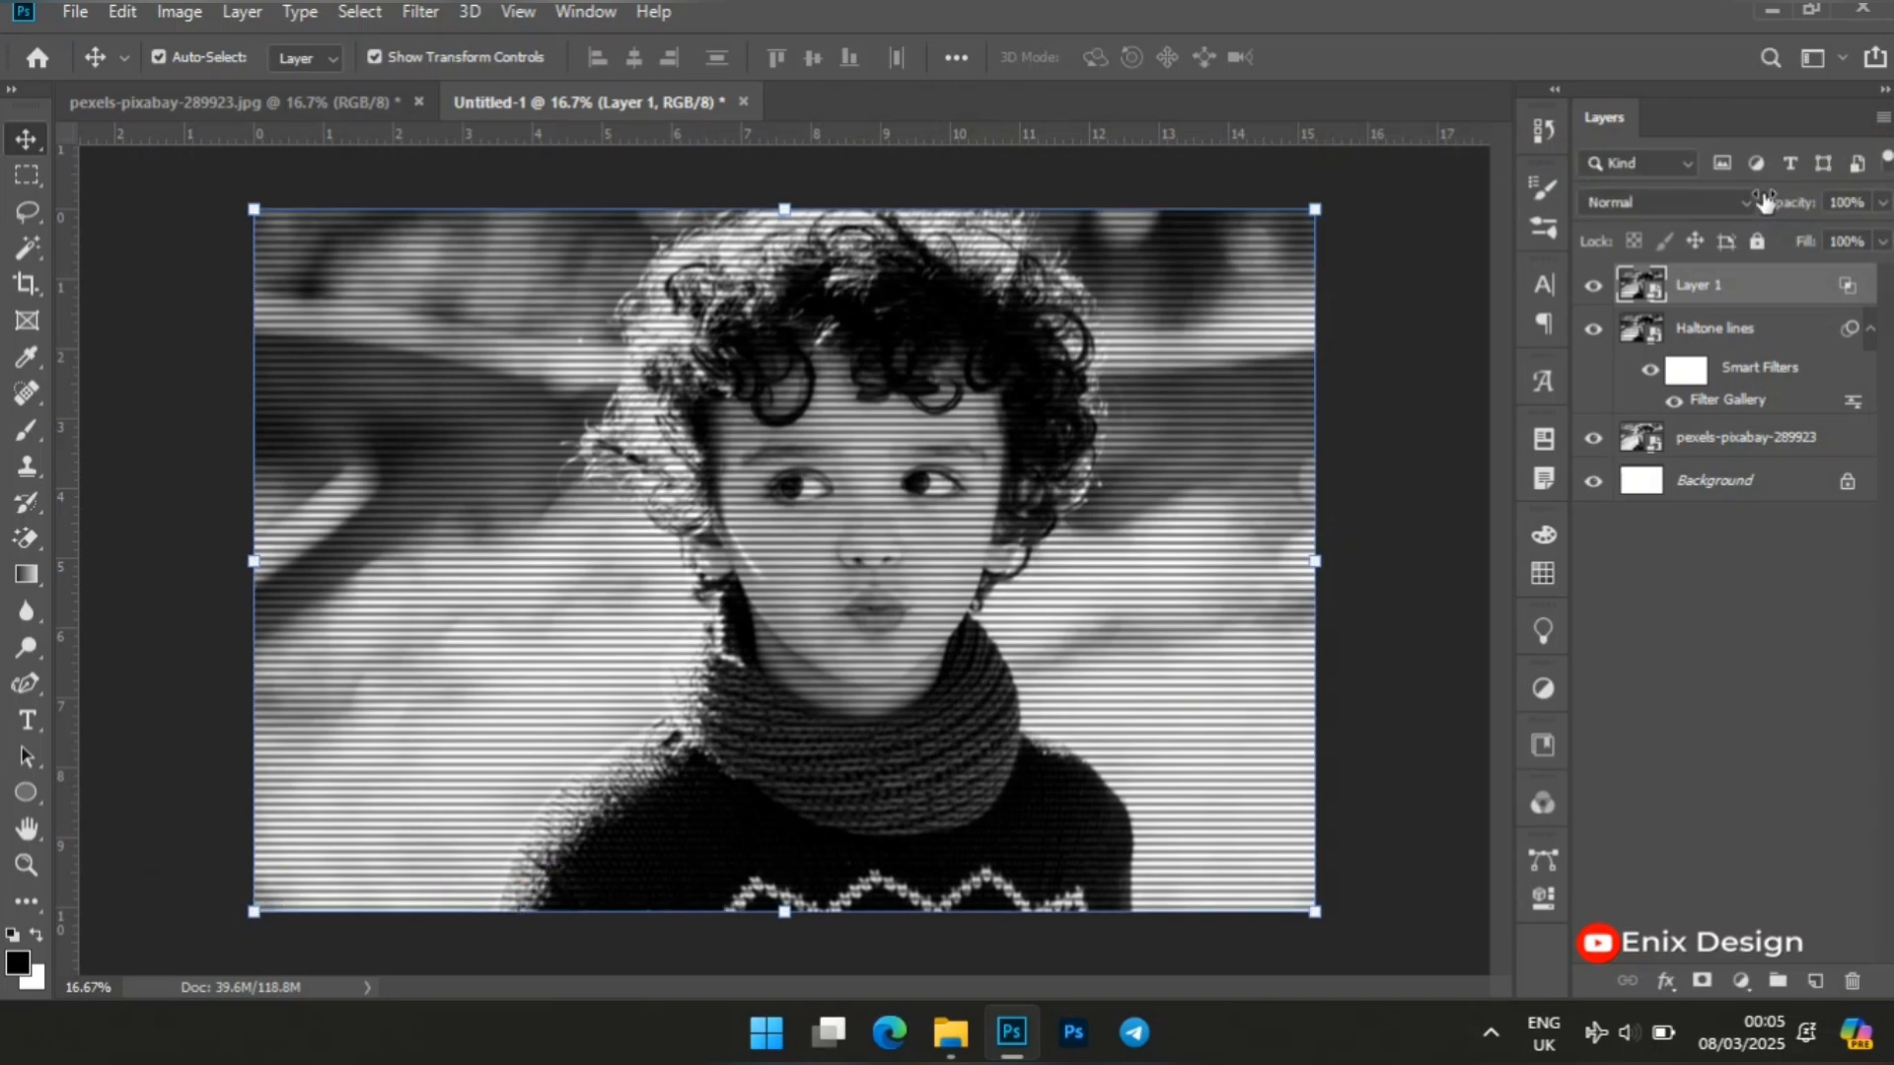
# Apply the Wind filter to Layer 1 with the Stagger method and direction From the Right.
pyautogui.click(430, 15)
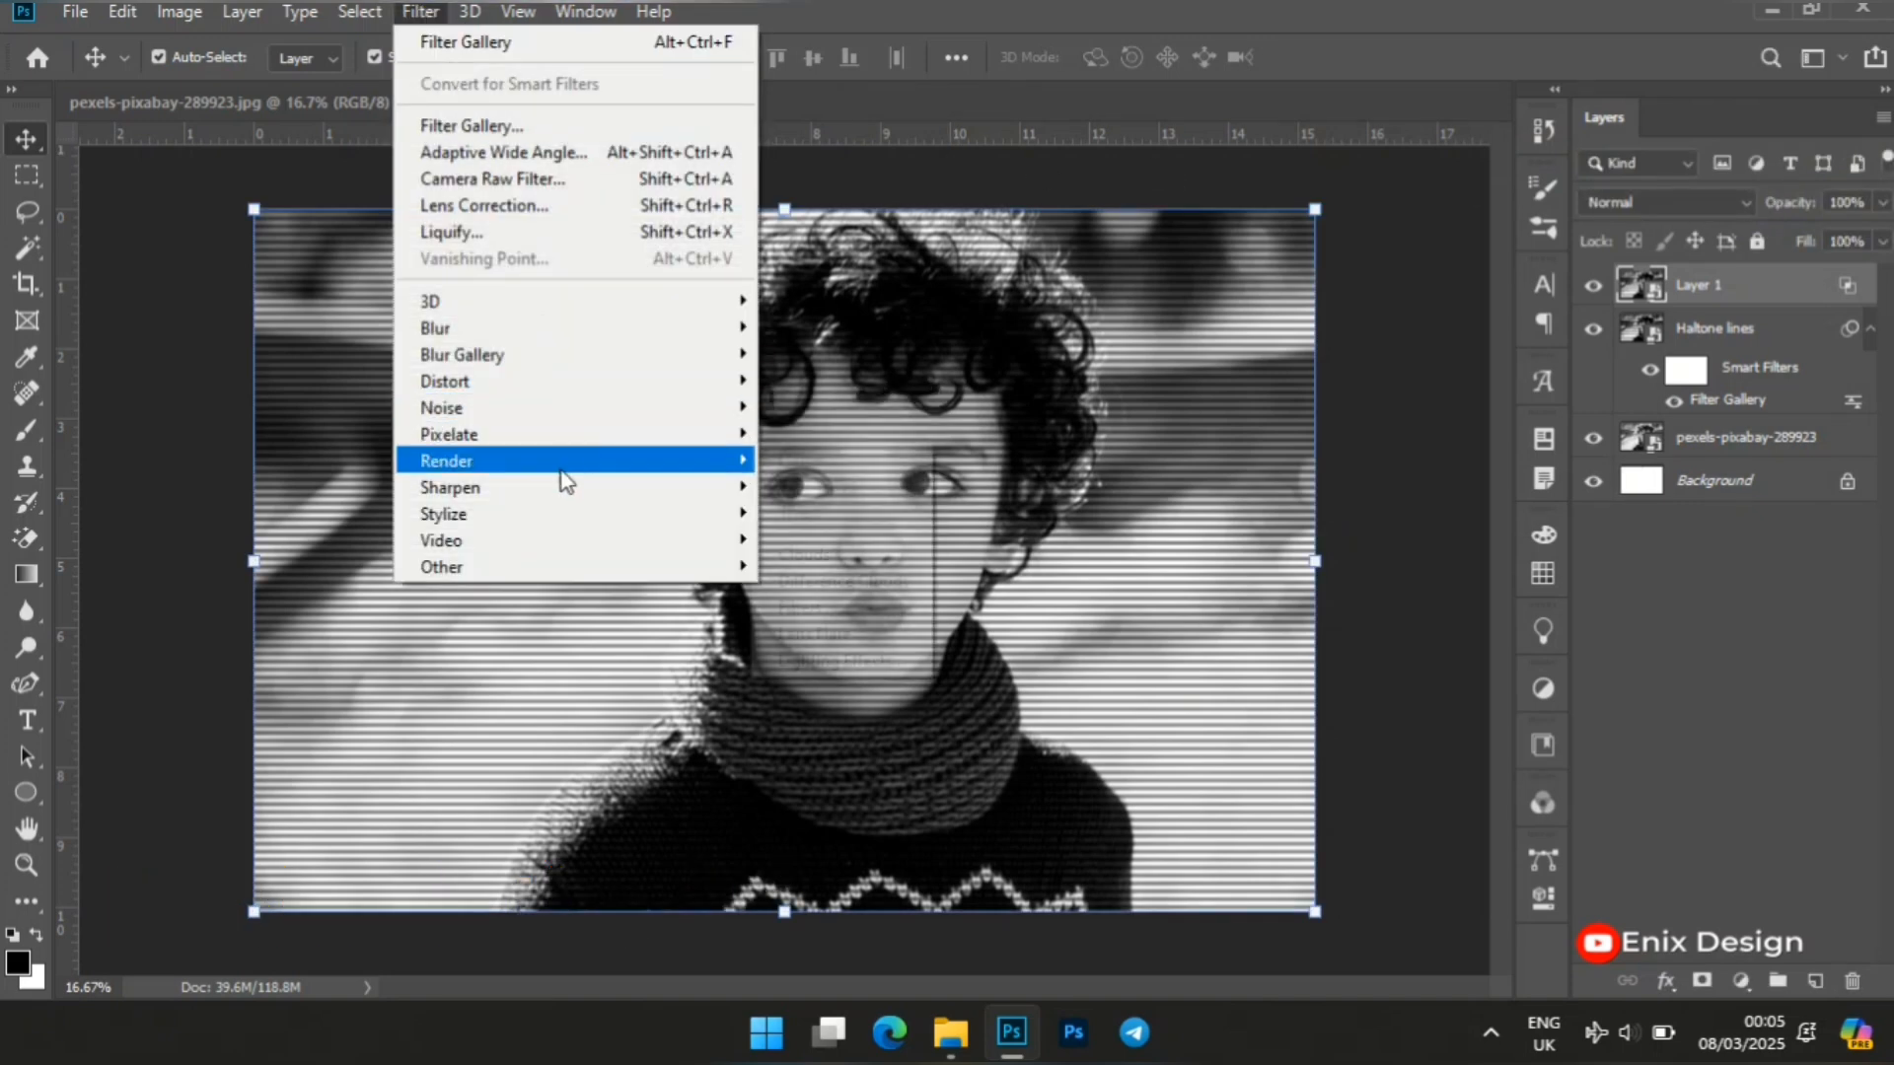
pyautogui.moveTo(579, 523)
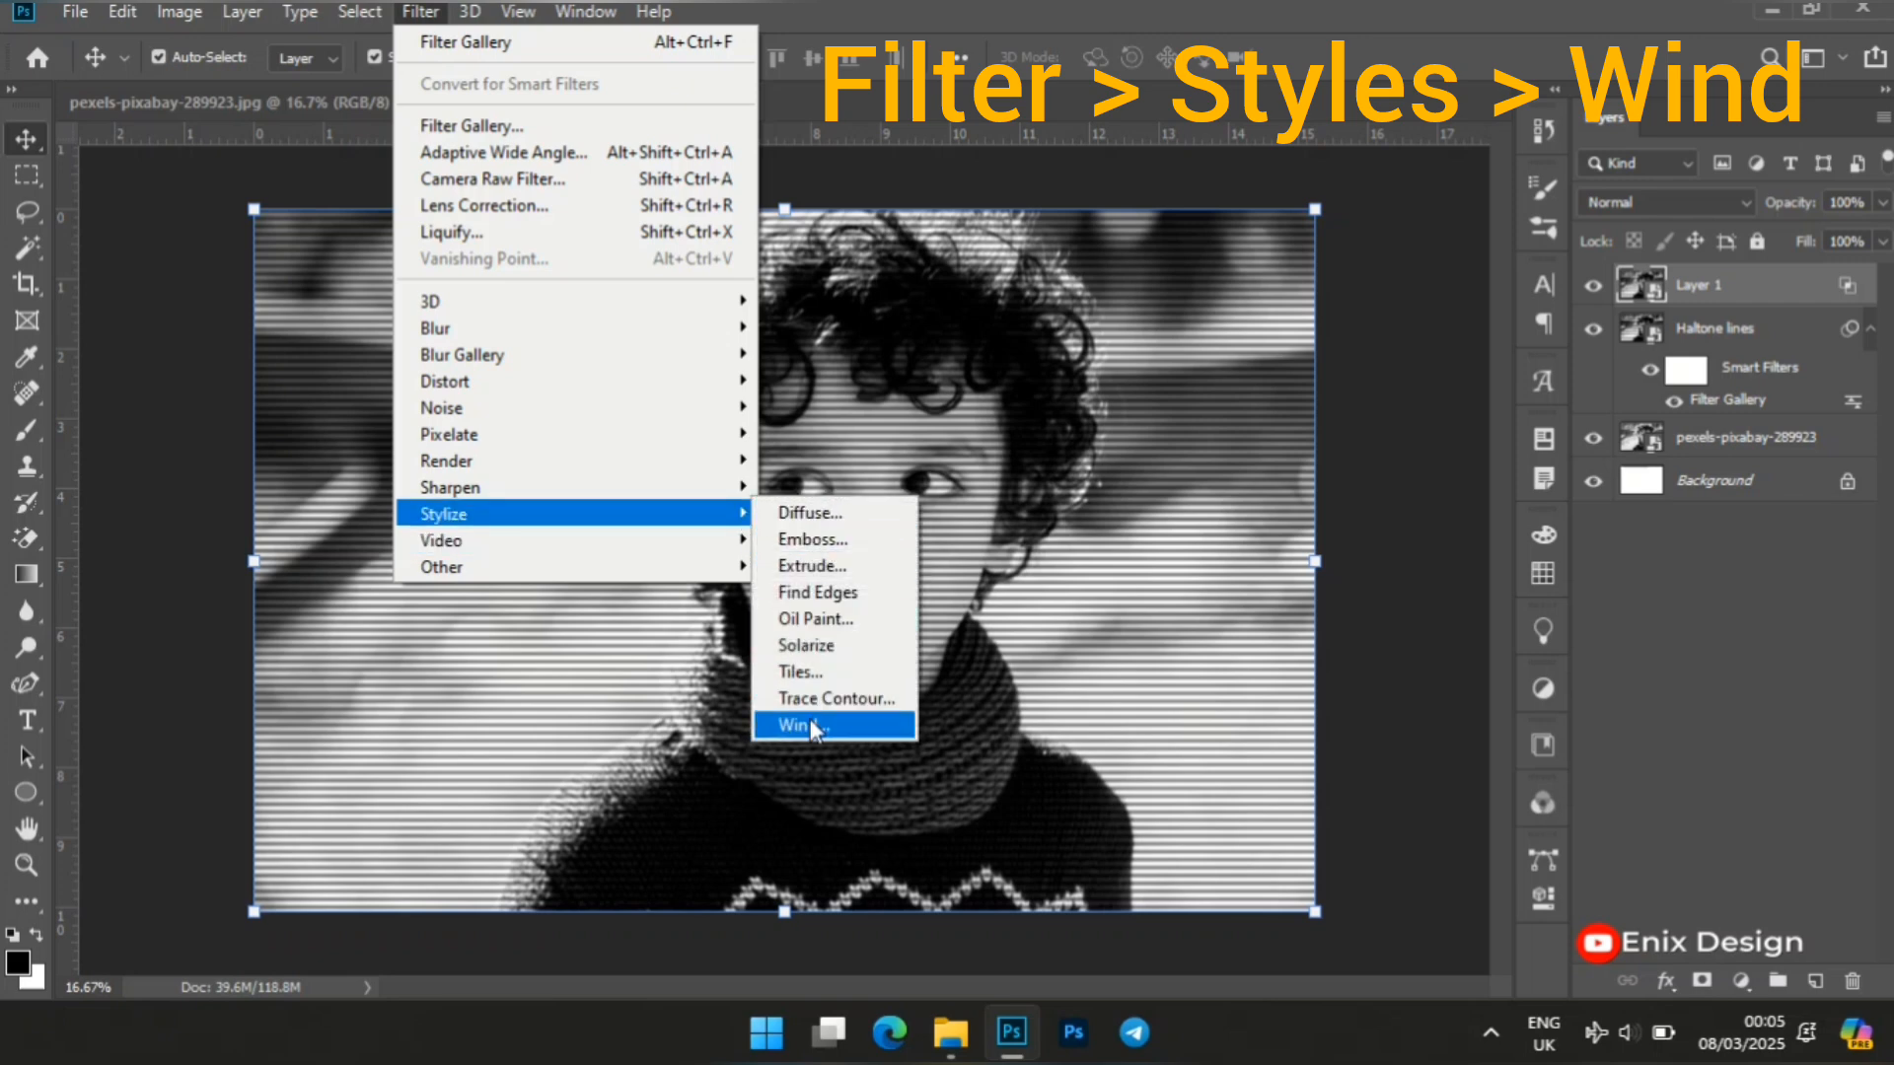
pyautogui.click(807, 725)
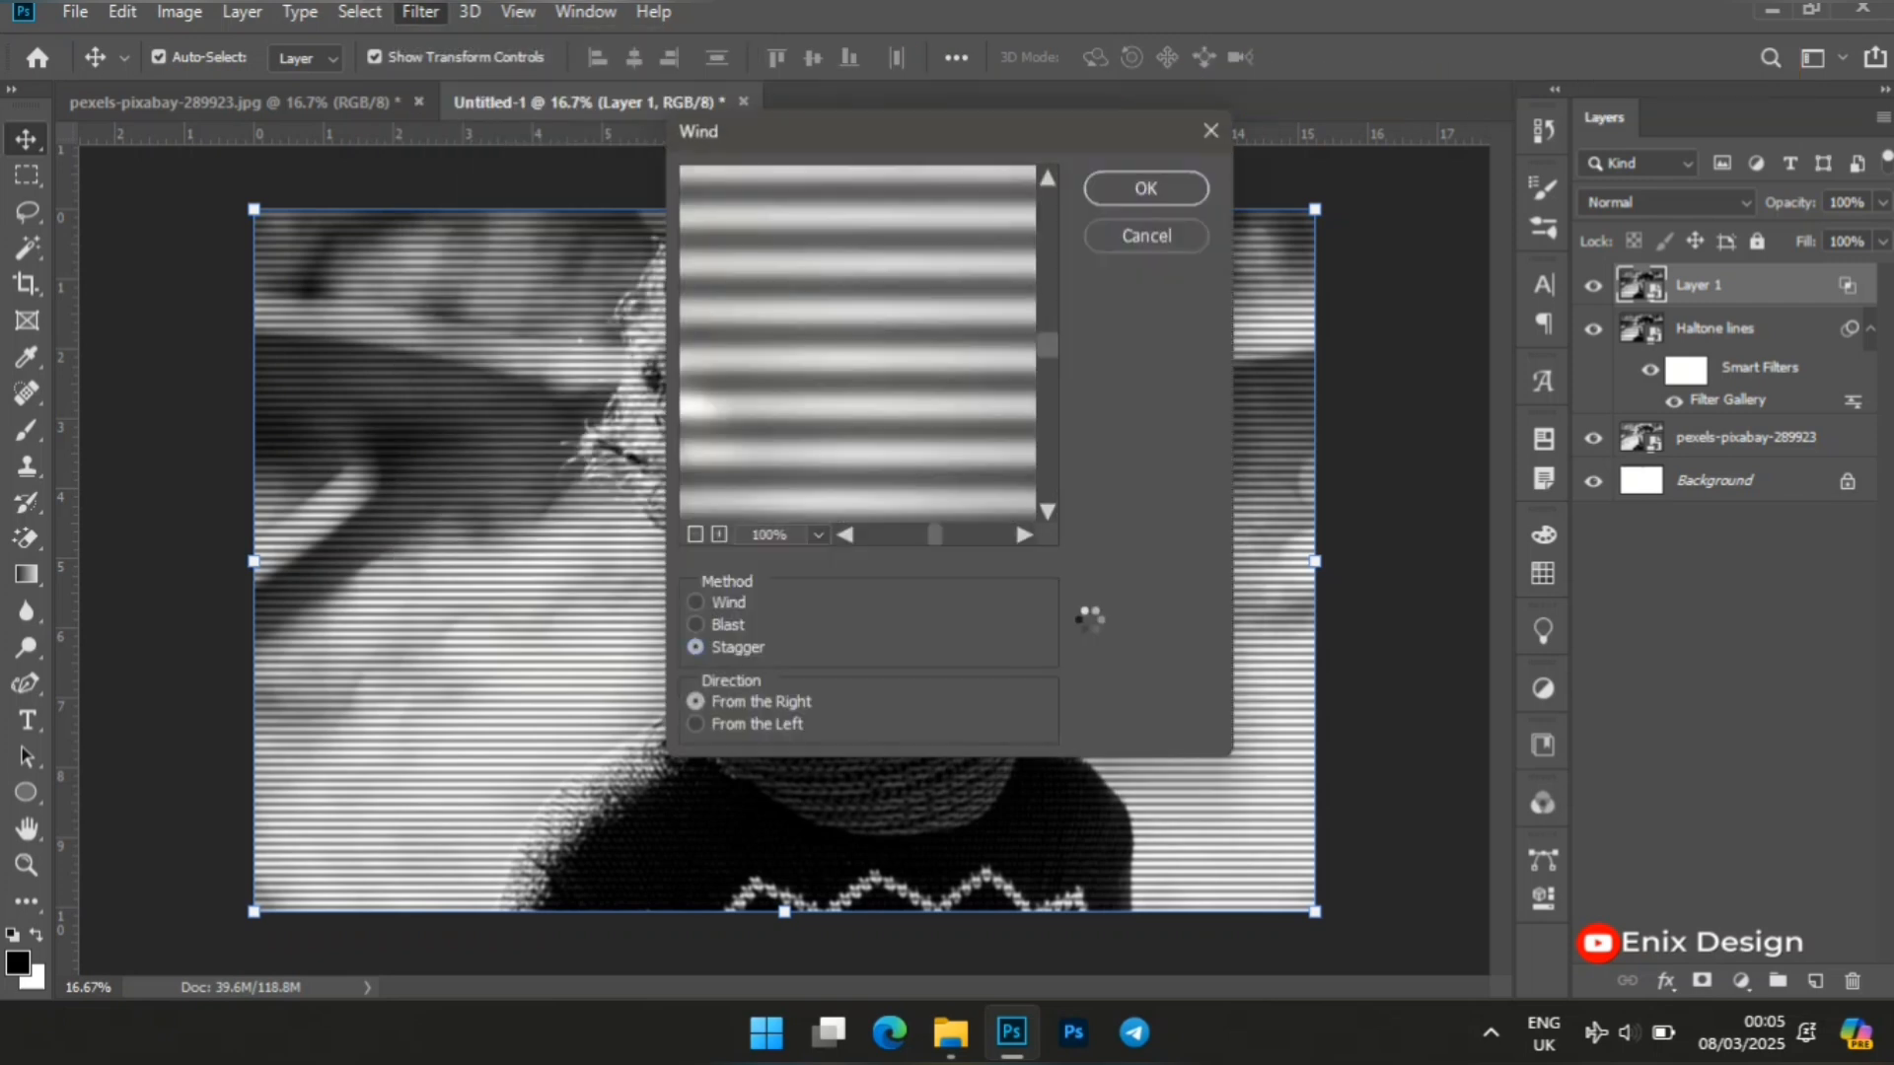
pyautogui.click(702, 649)
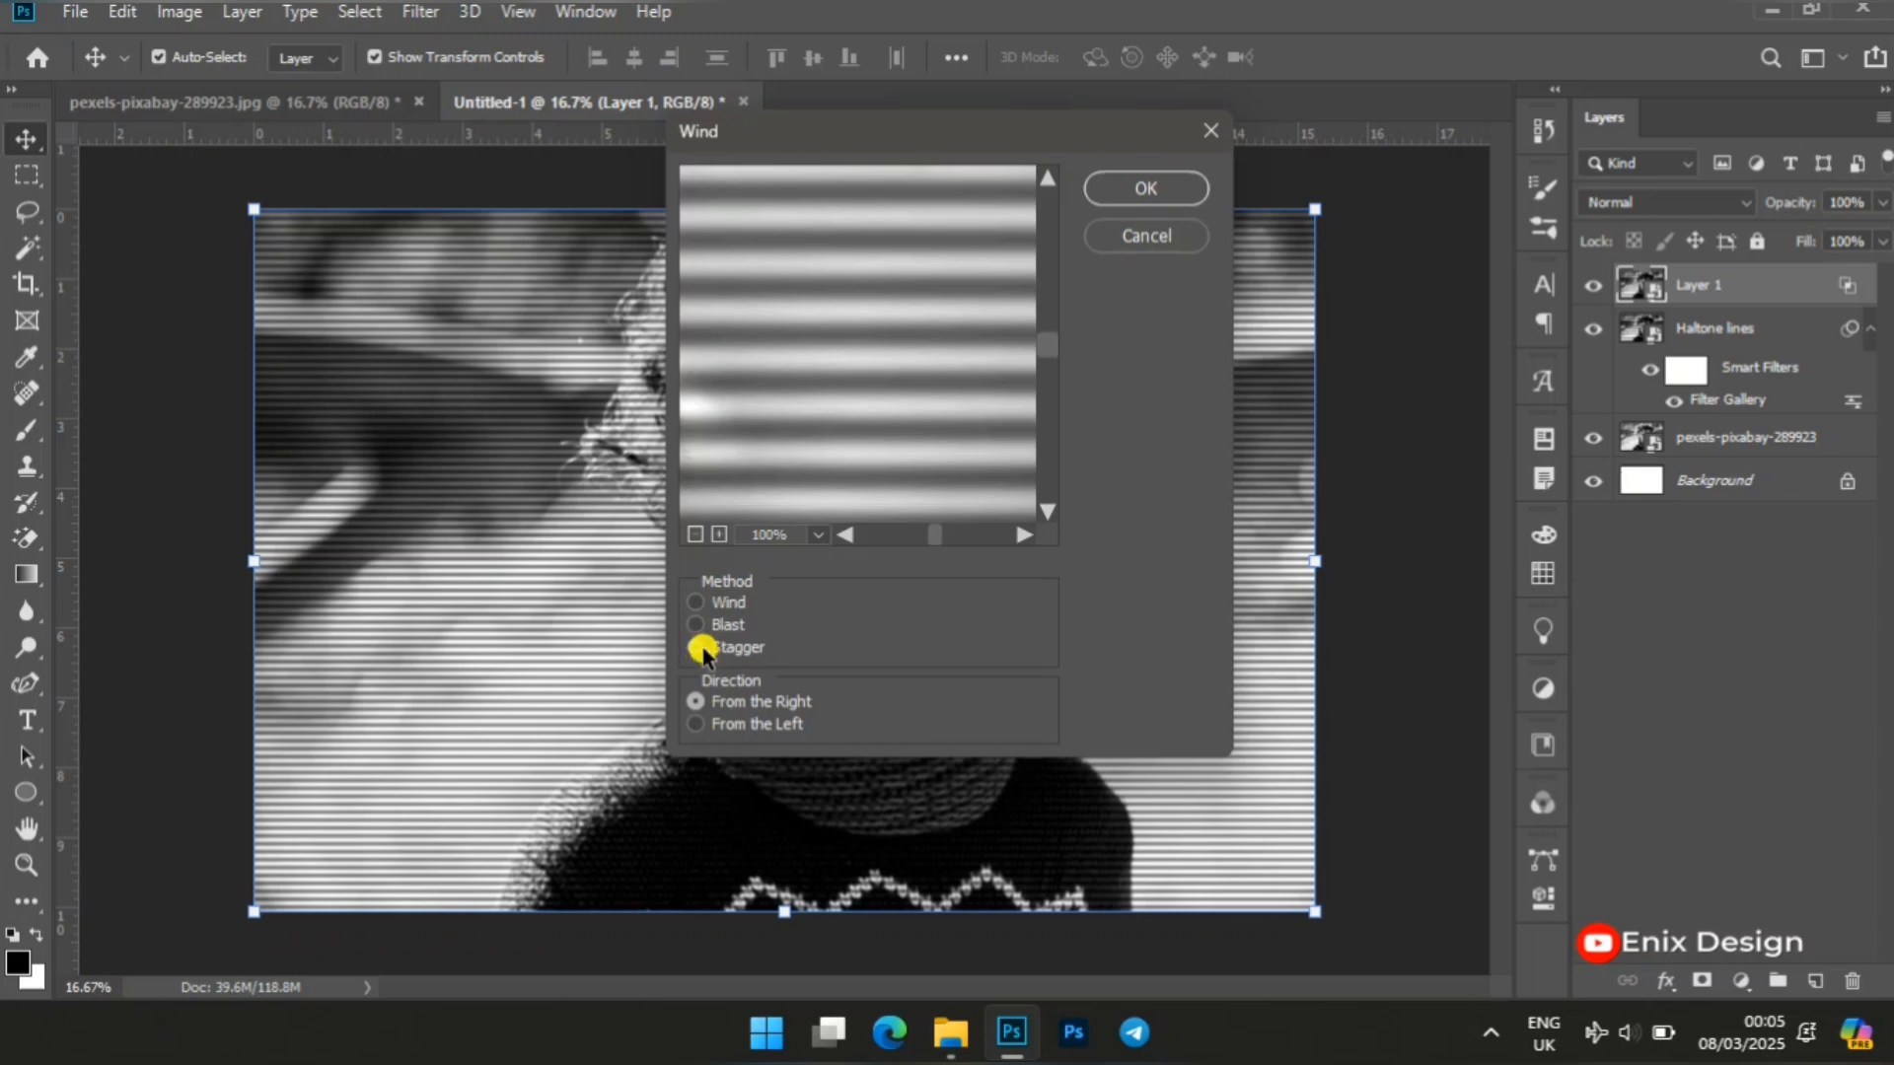
pyautogui.click(694, 703)
pyautogui.click(1187, 188)
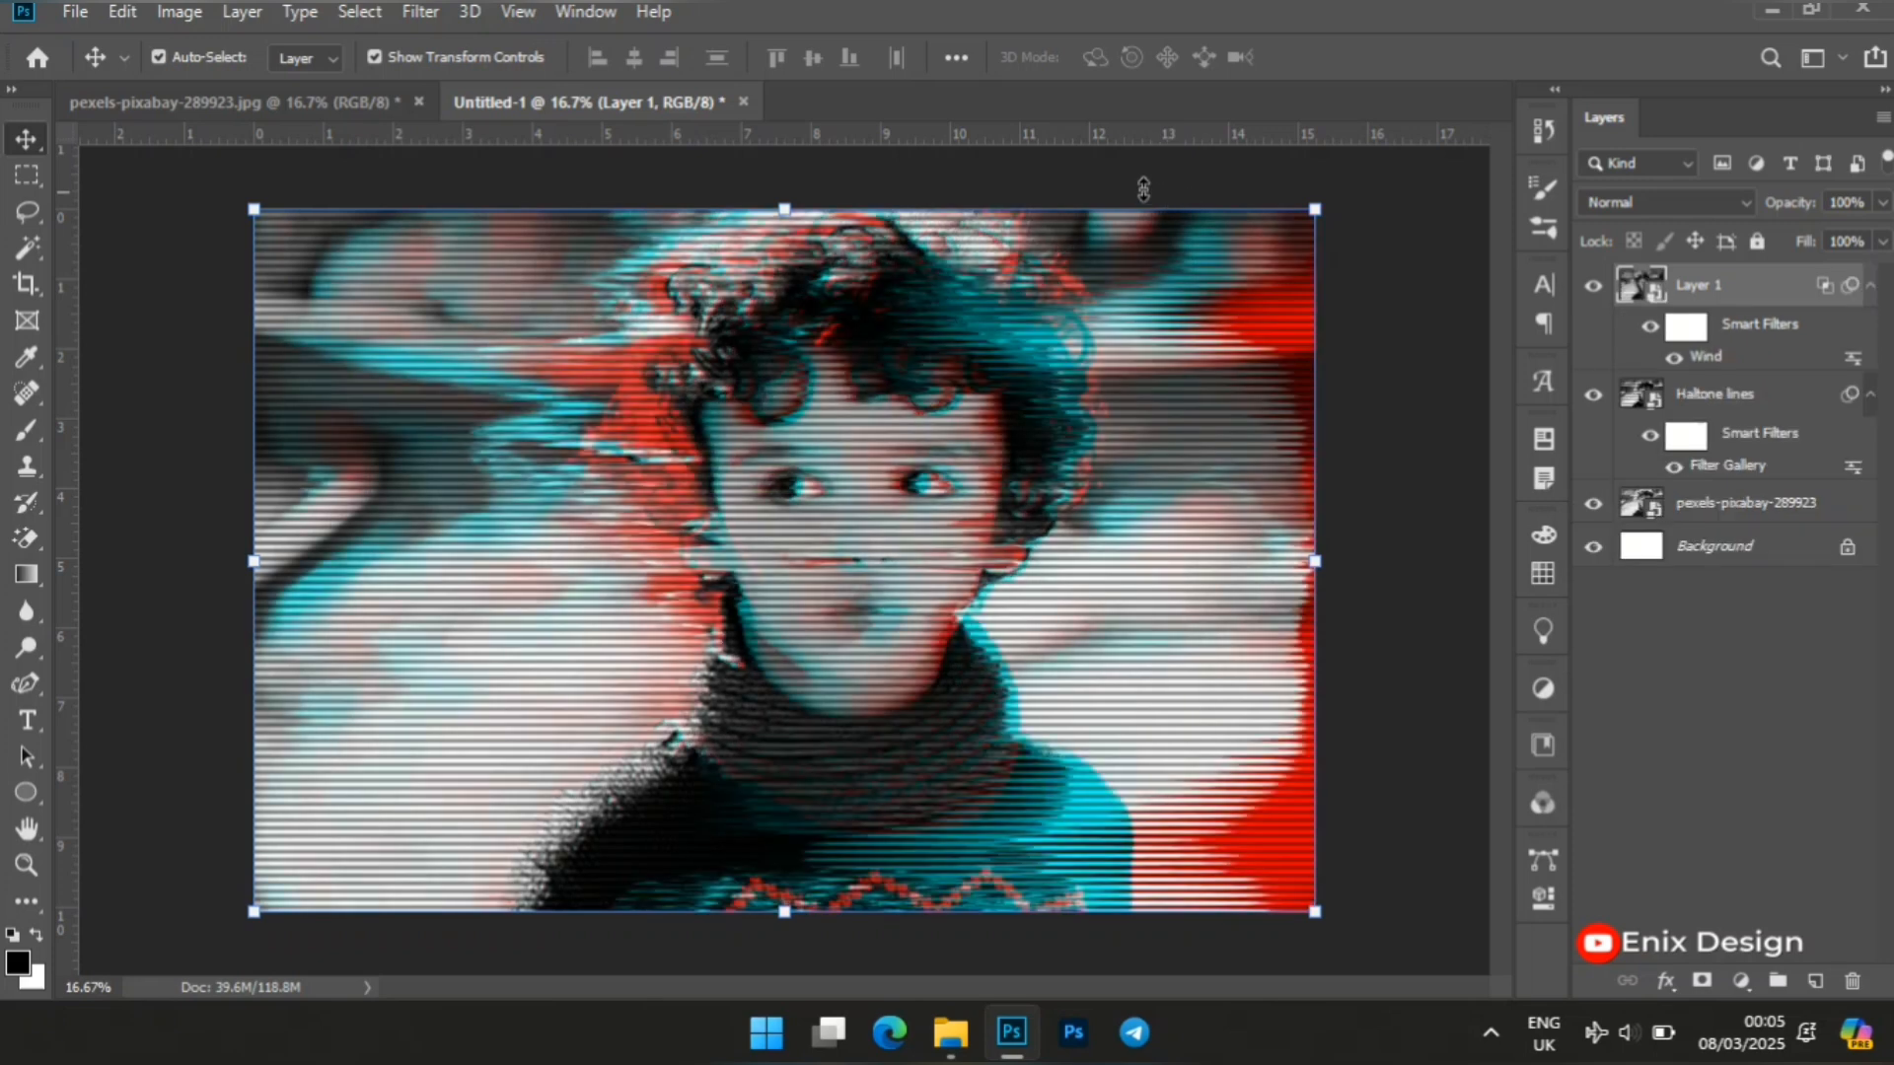
# Select Layer 1's smart filter mask and prepare a black brush of size 500 with 100% opacity and flow.
pyautogui.click(1688, 330)
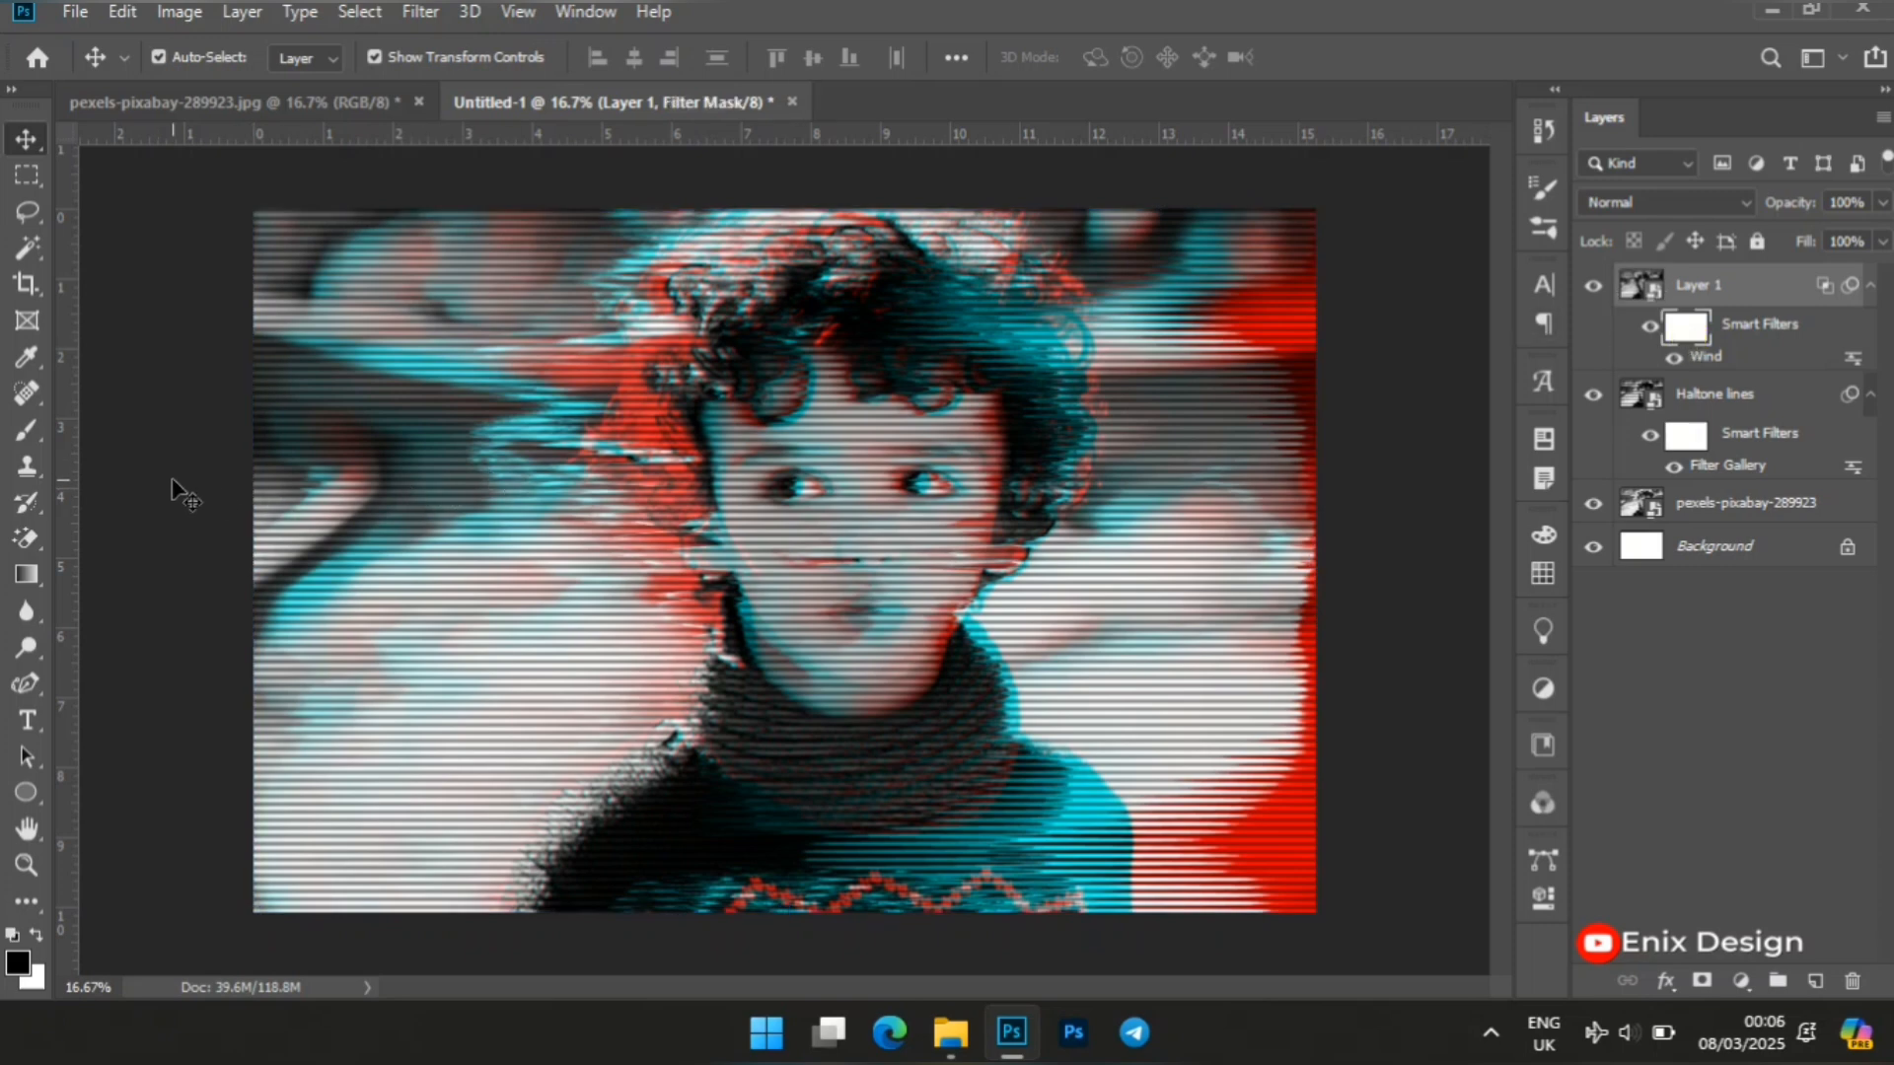
pyautogui.click(28, 430)
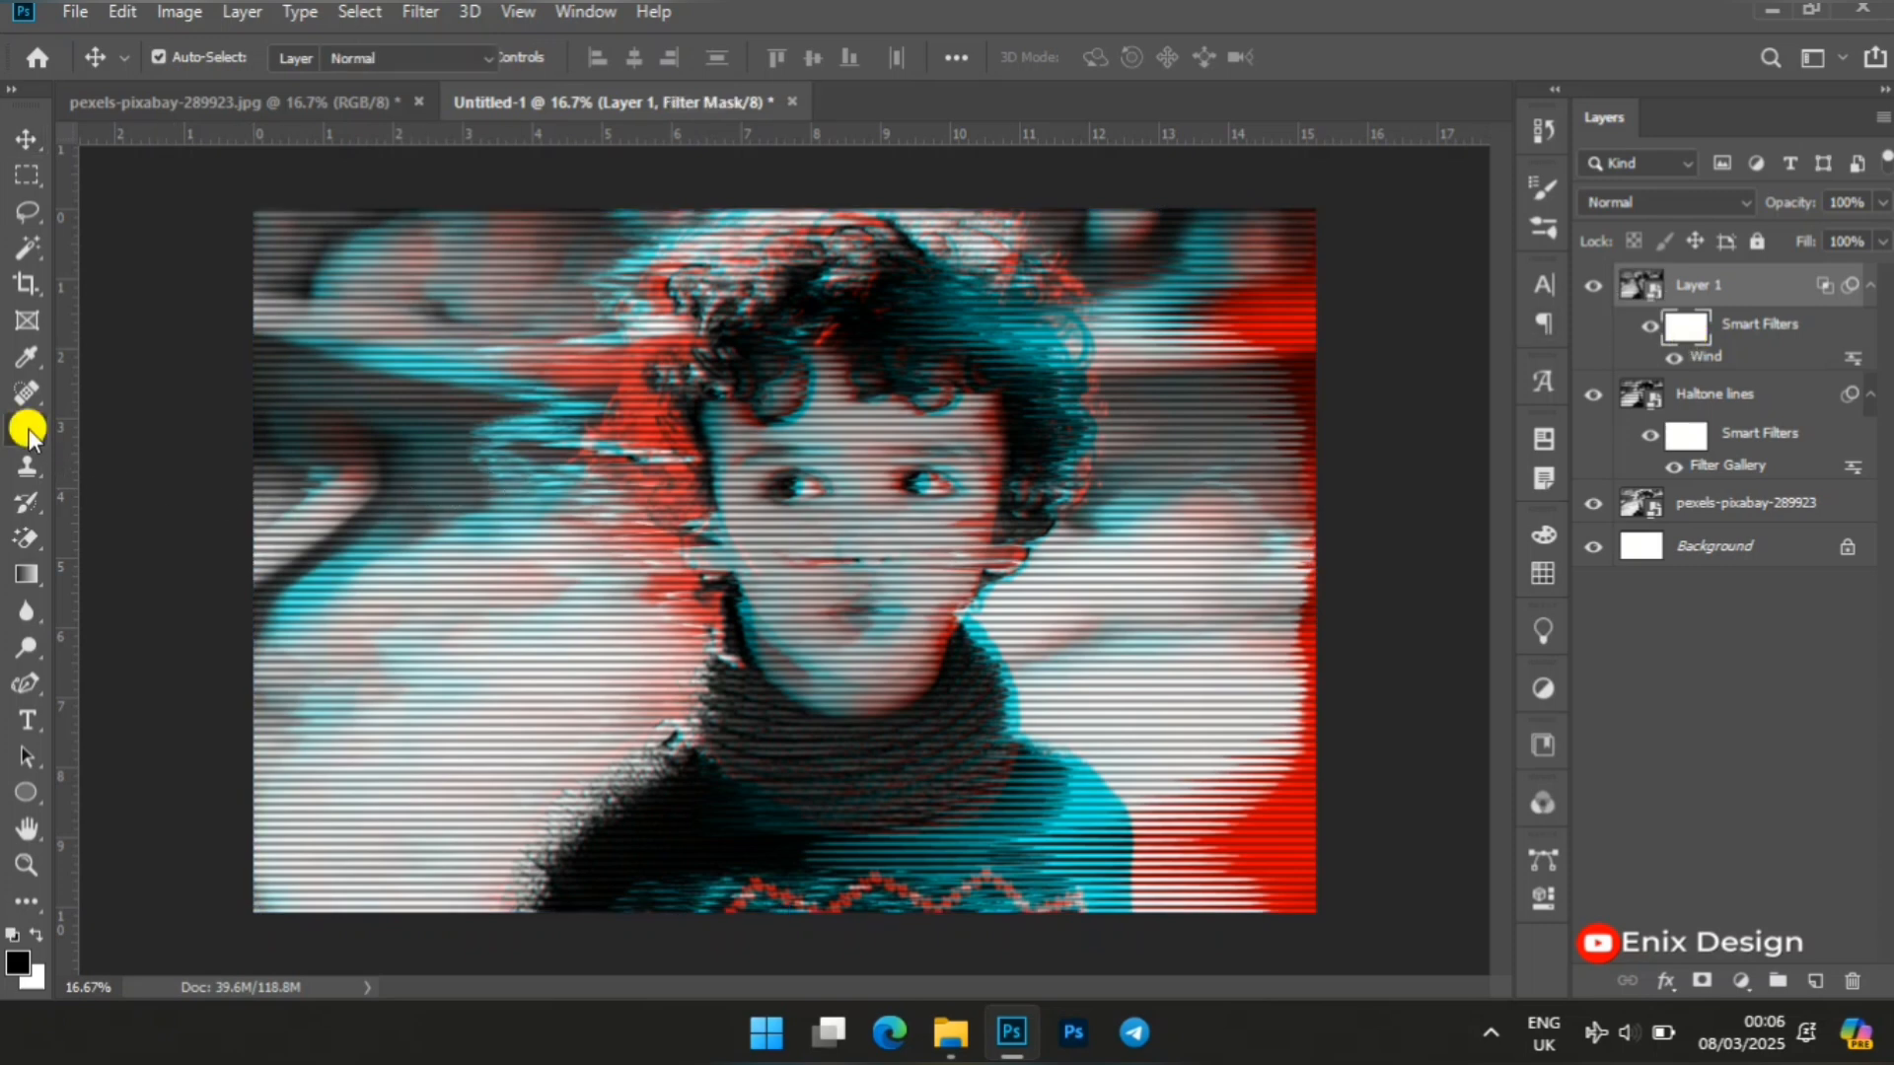
pyautogui.click(20, 963)
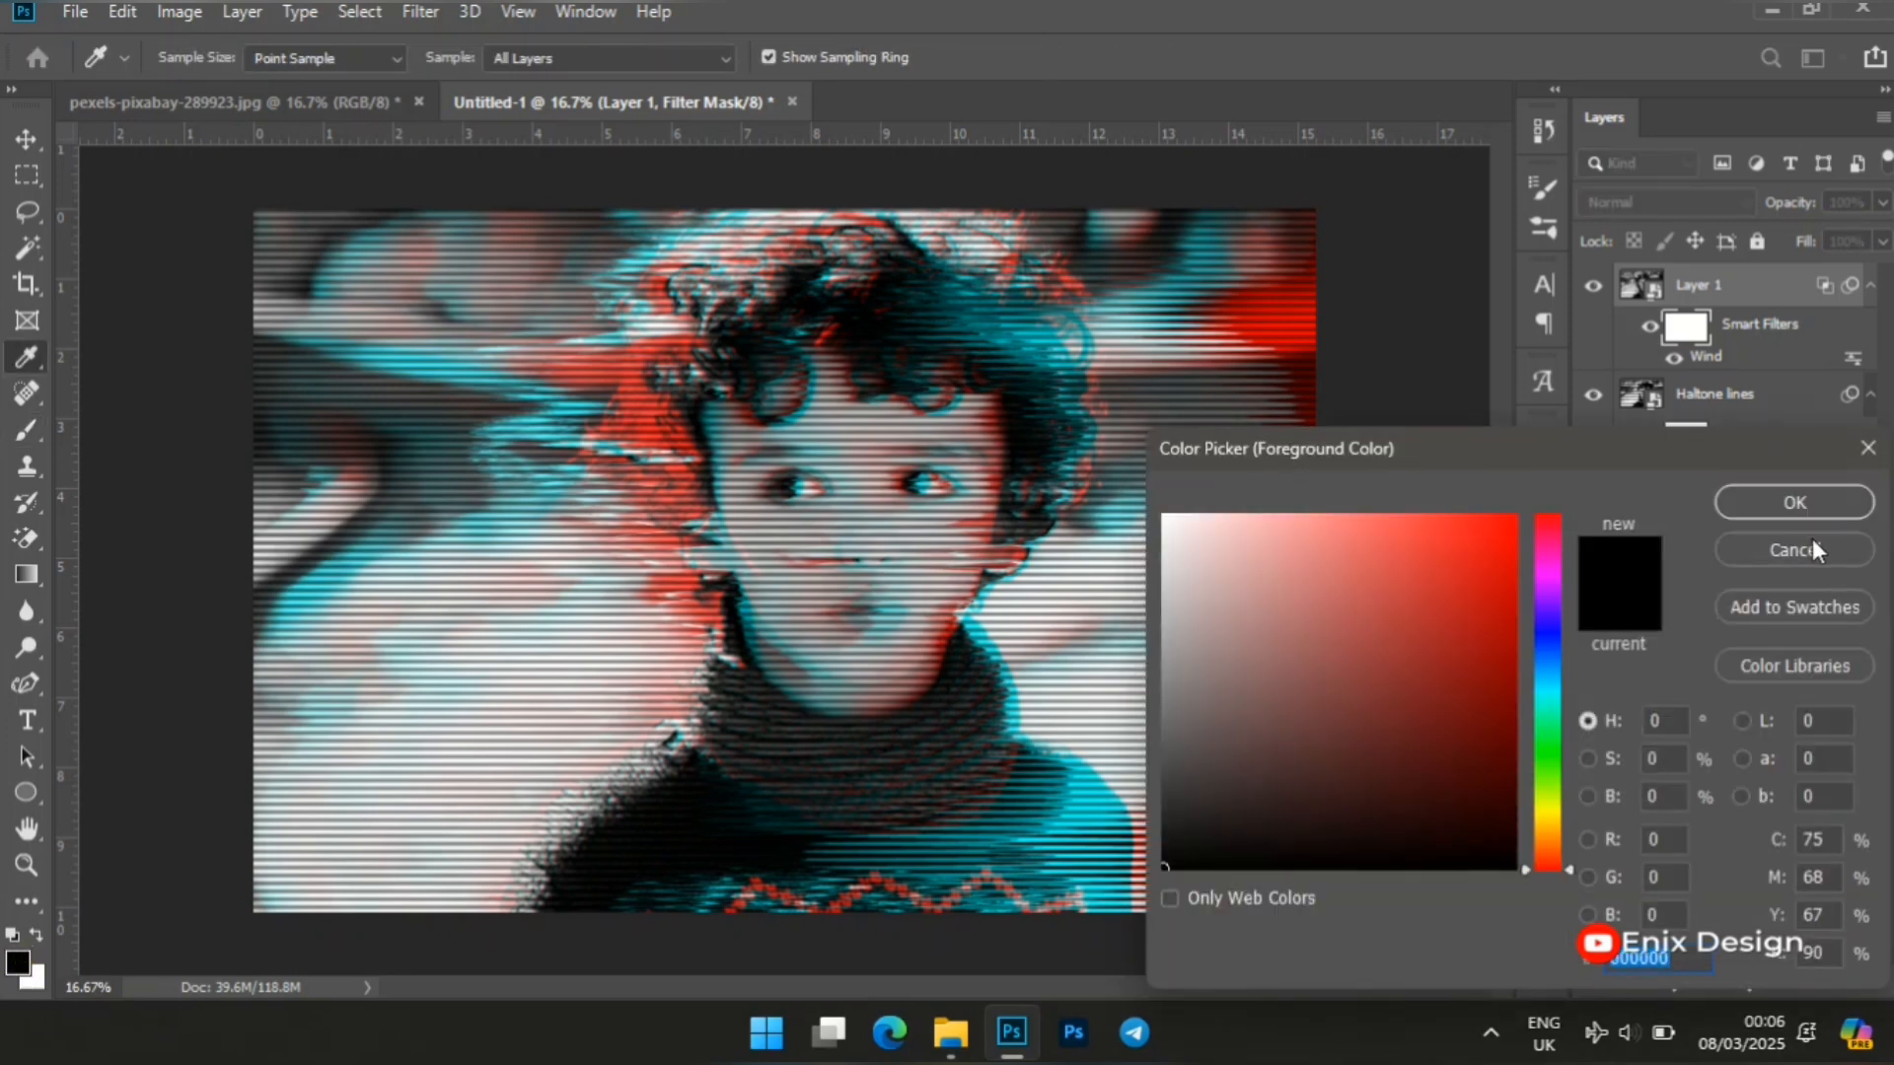
pyautogui.click(1805, 549)
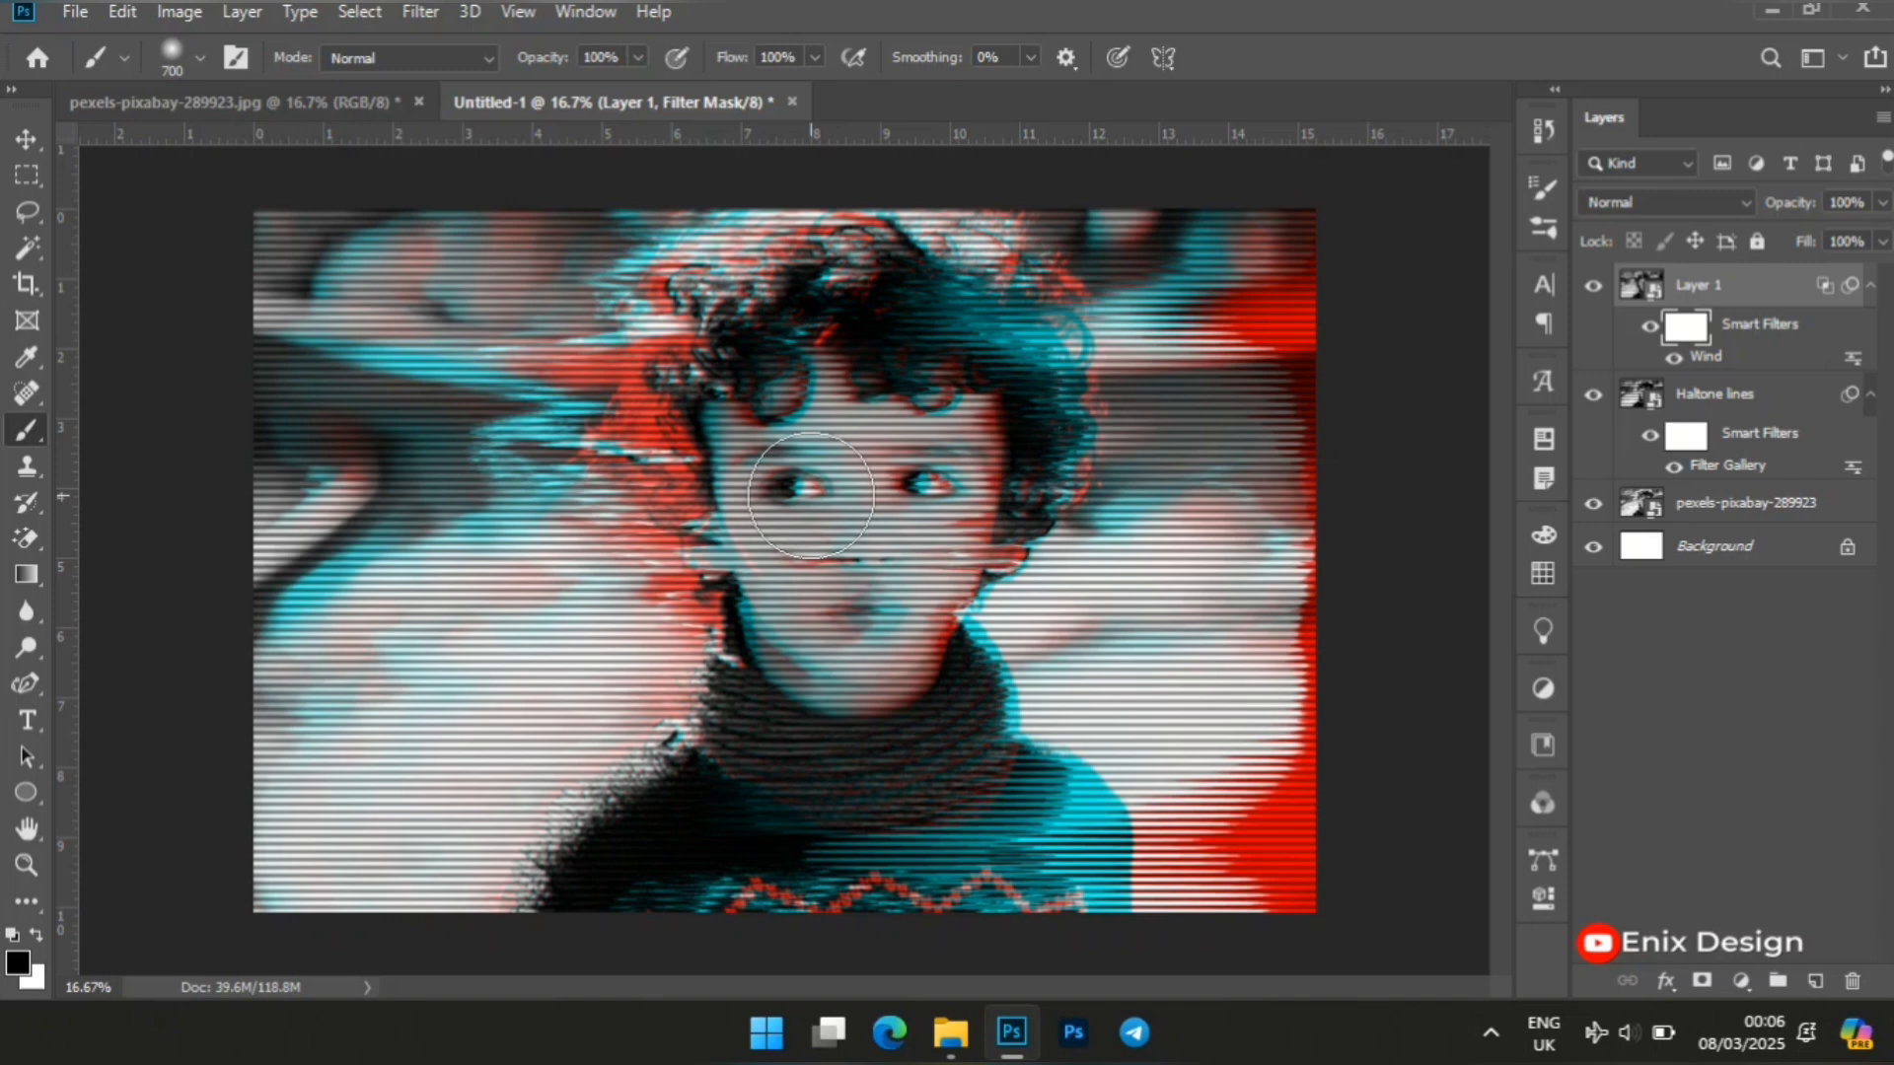
pyautogui.press('[')
pyautogui.press('[')
pyautogui.press('[')
pyautogui.click(637, 56)
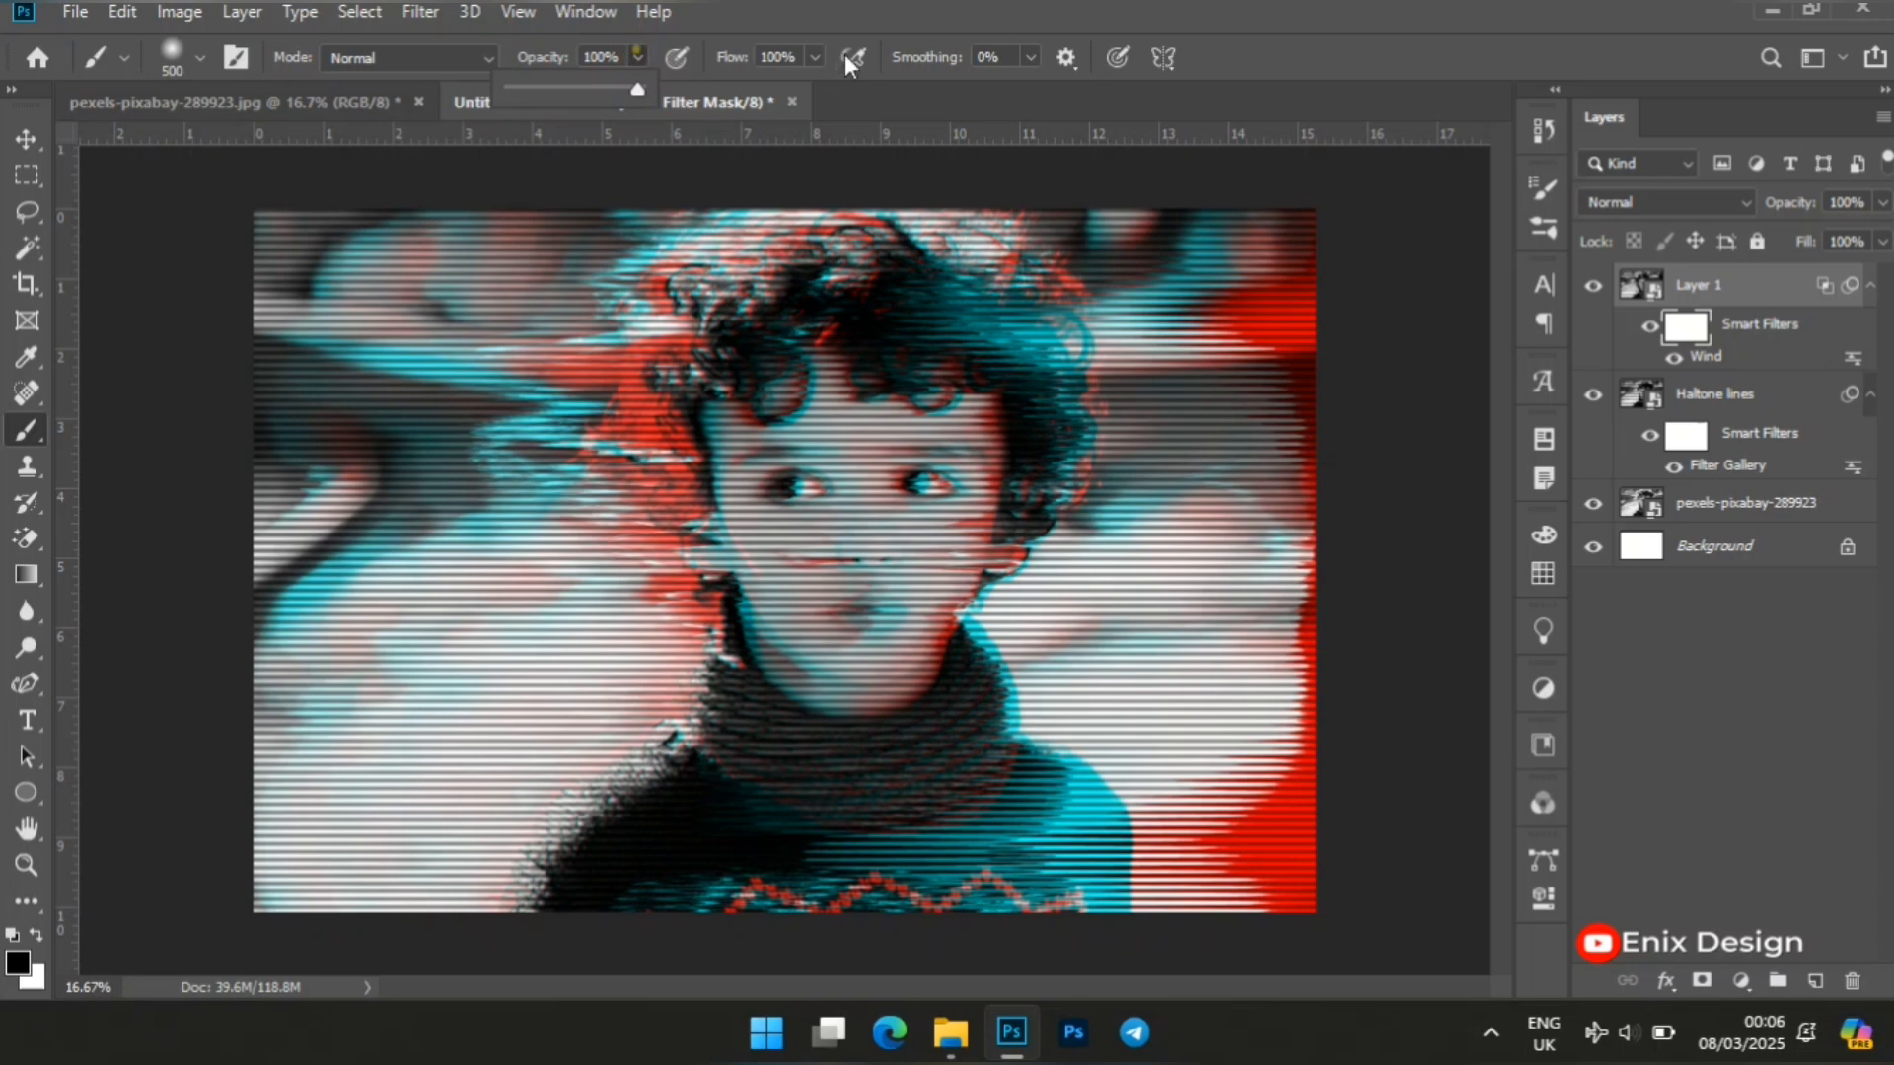
pyautogui.click(816, 57)
pyautogui.click(817, 57)
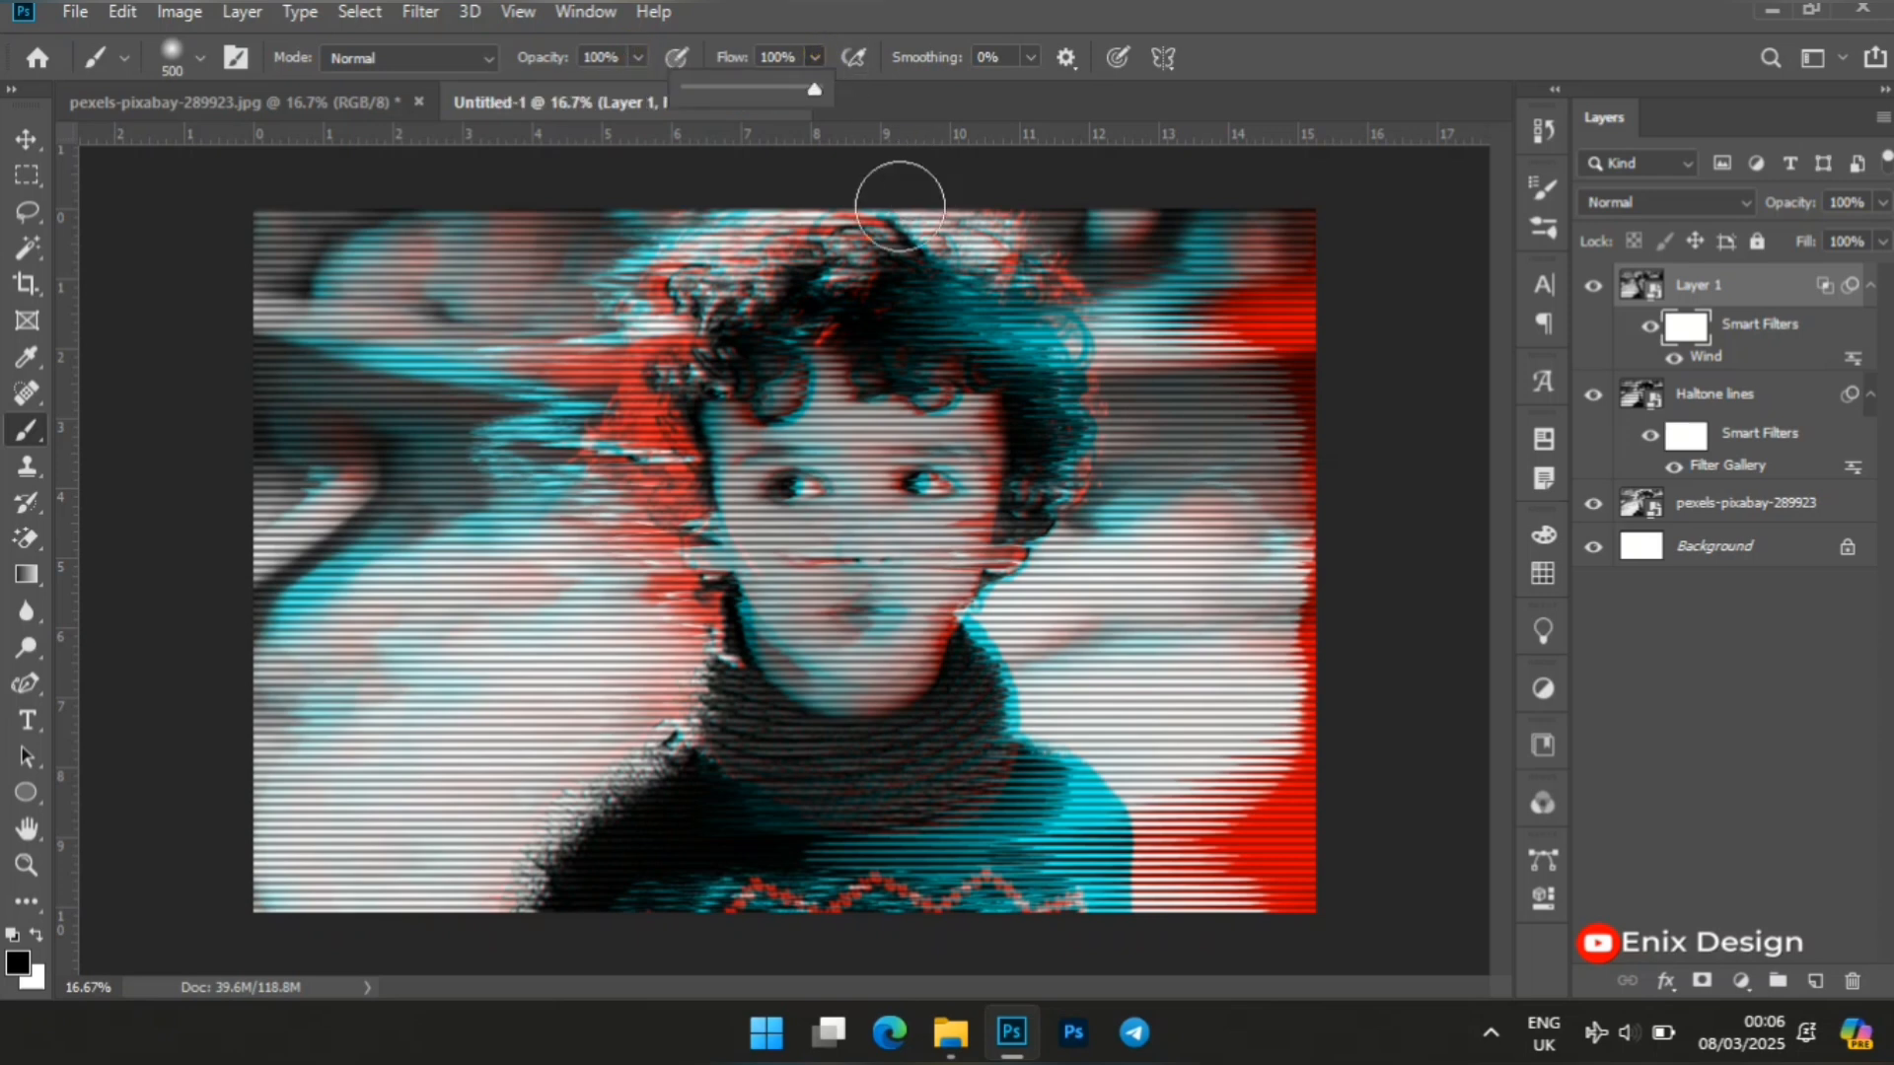
# Paint black over the boy's face on Layer 1's filter mask to hide the Wind effect there.
pyautogui.click(858, 440)
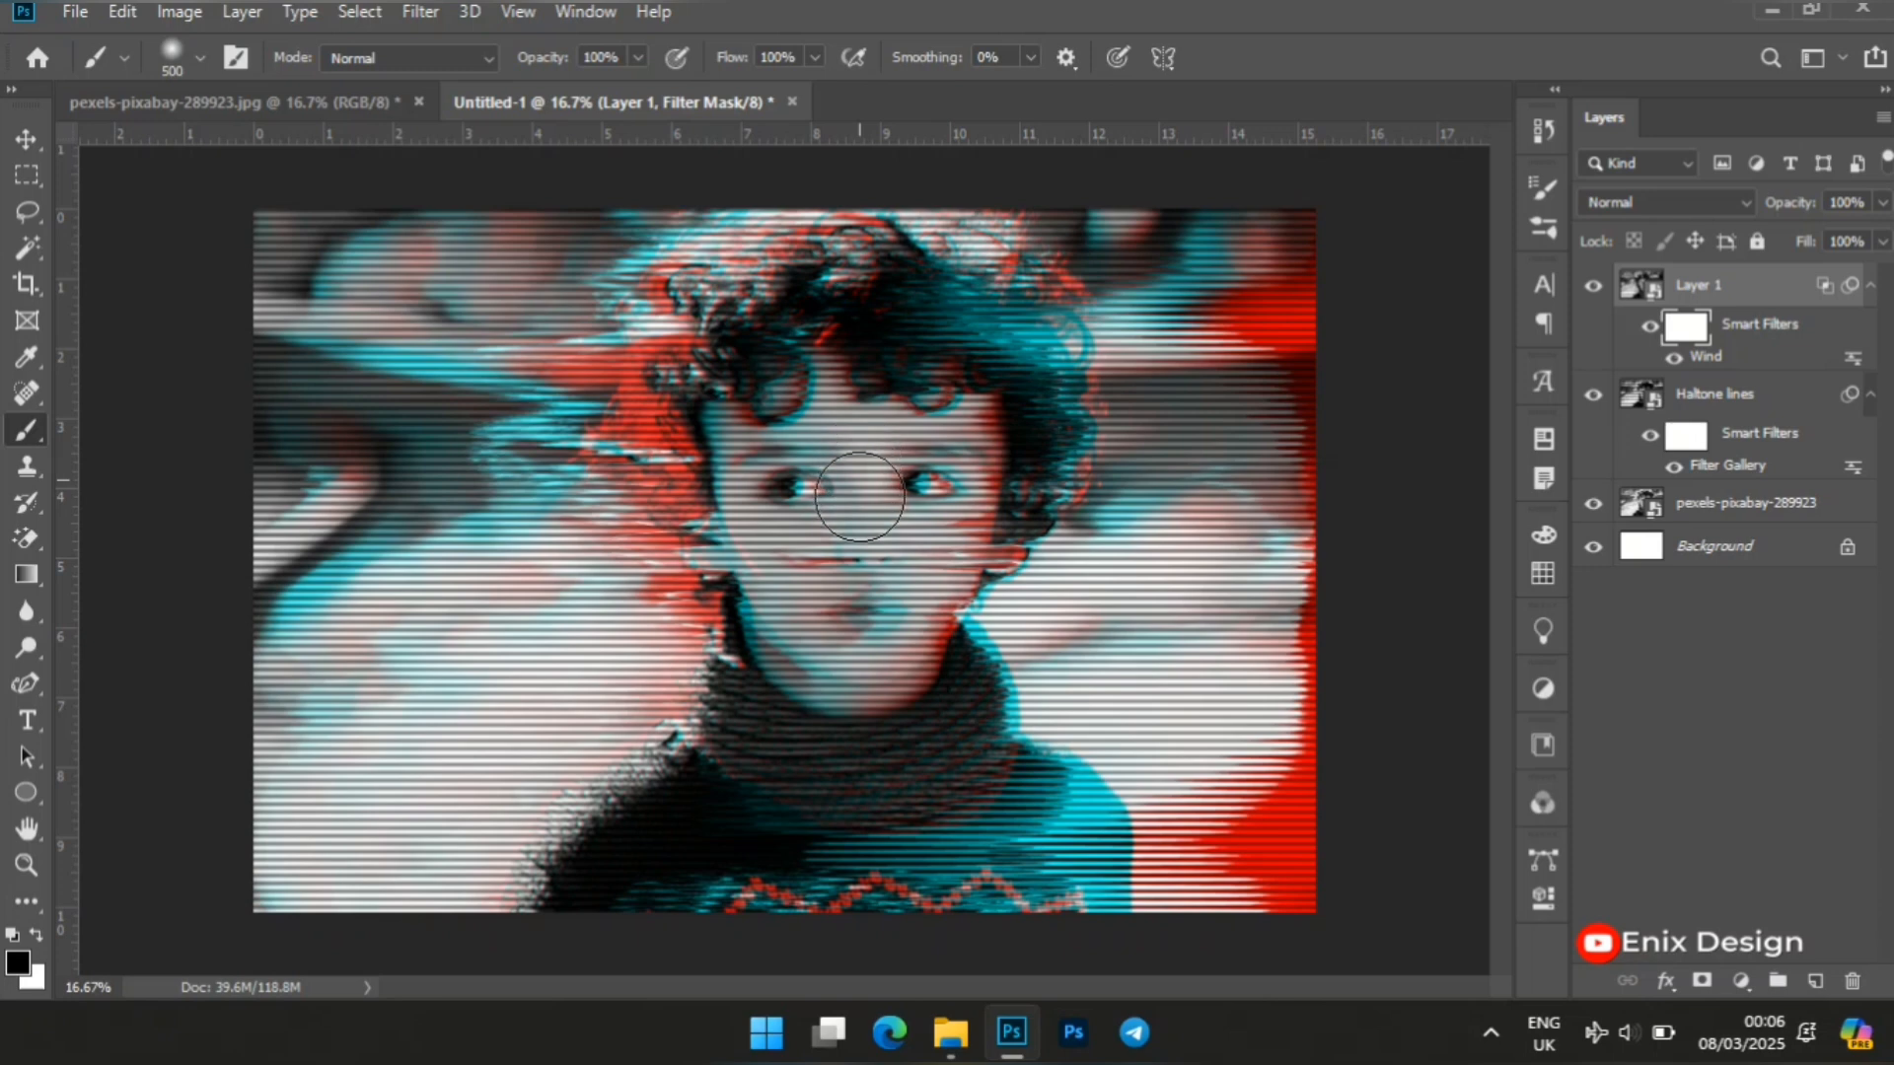
pyautogui.click(859, 537)
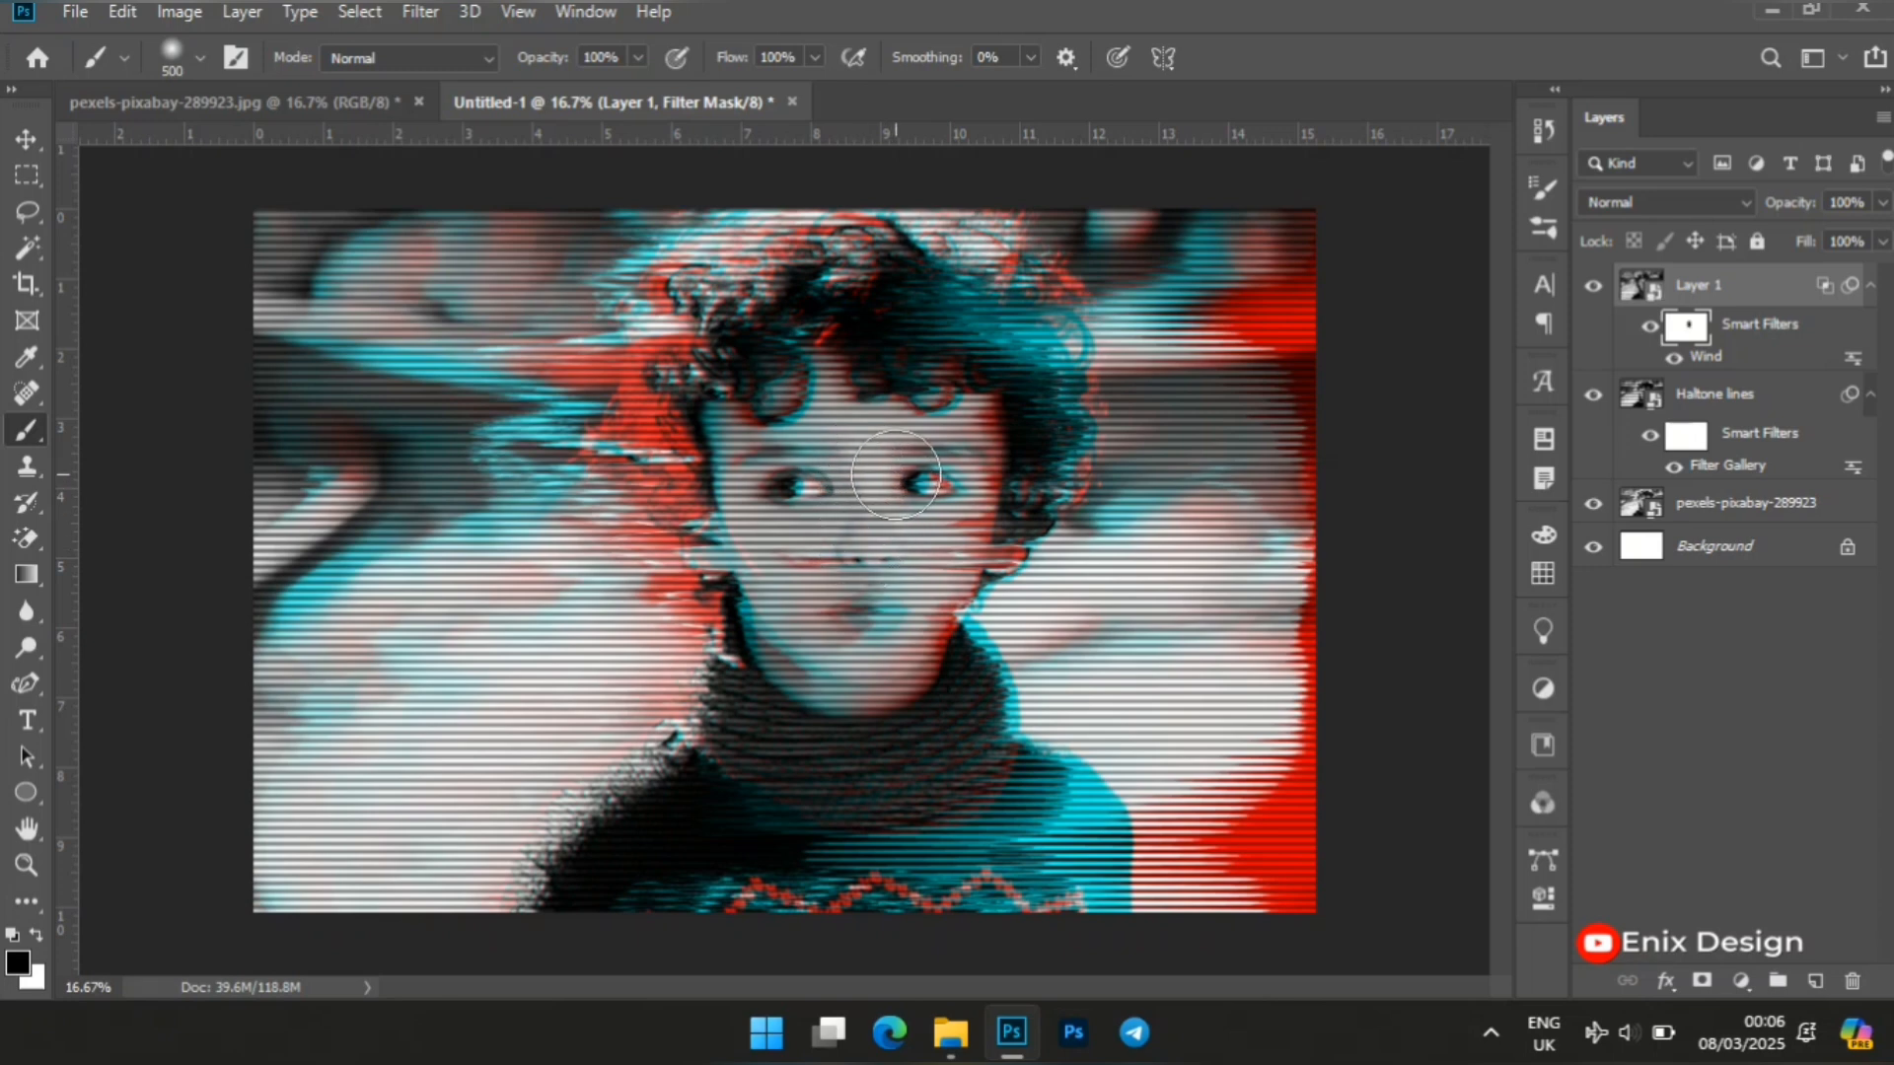
pyautogui.click(891, 473)
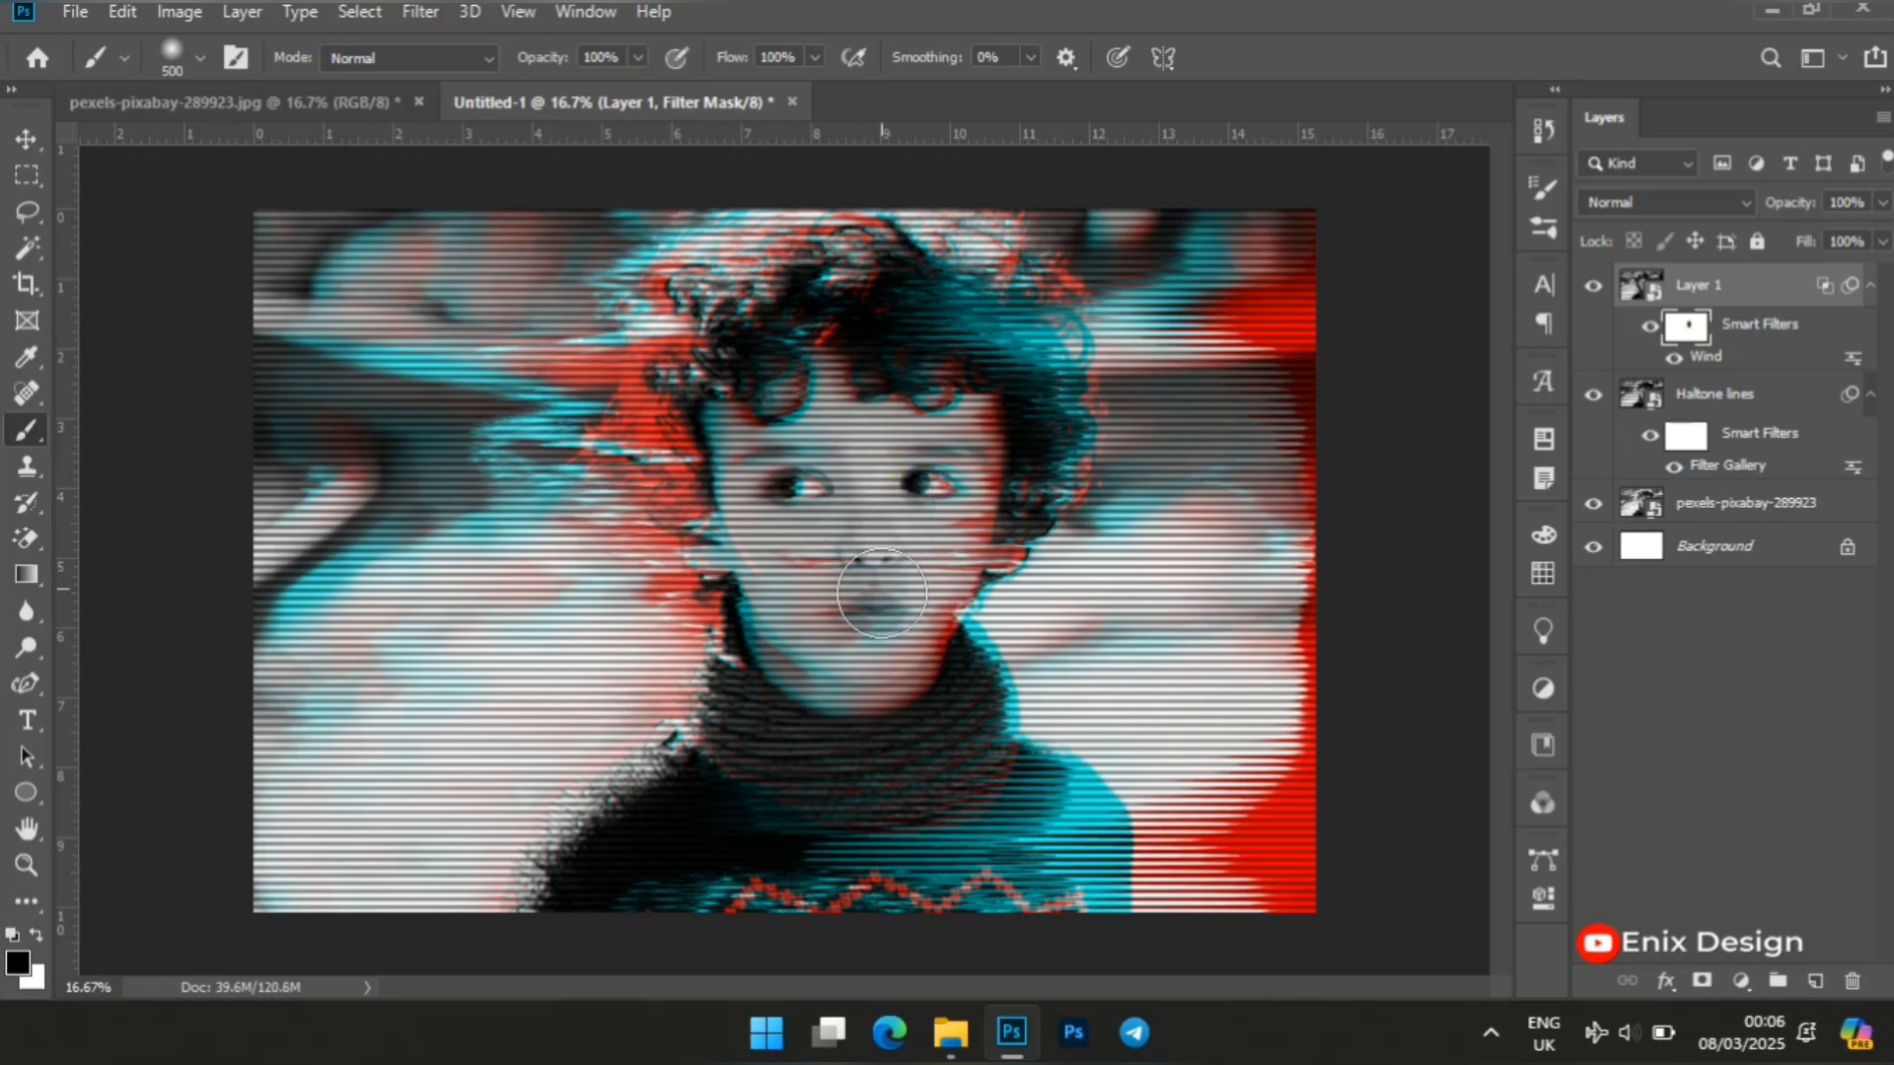
pyautogui.moveTo(856, 511)
pyautogui.mouseDown()
pyautogui.moveTo(853, 583)
pyautogui.moveTo(837, 465)
pyautogui.mouseUp()
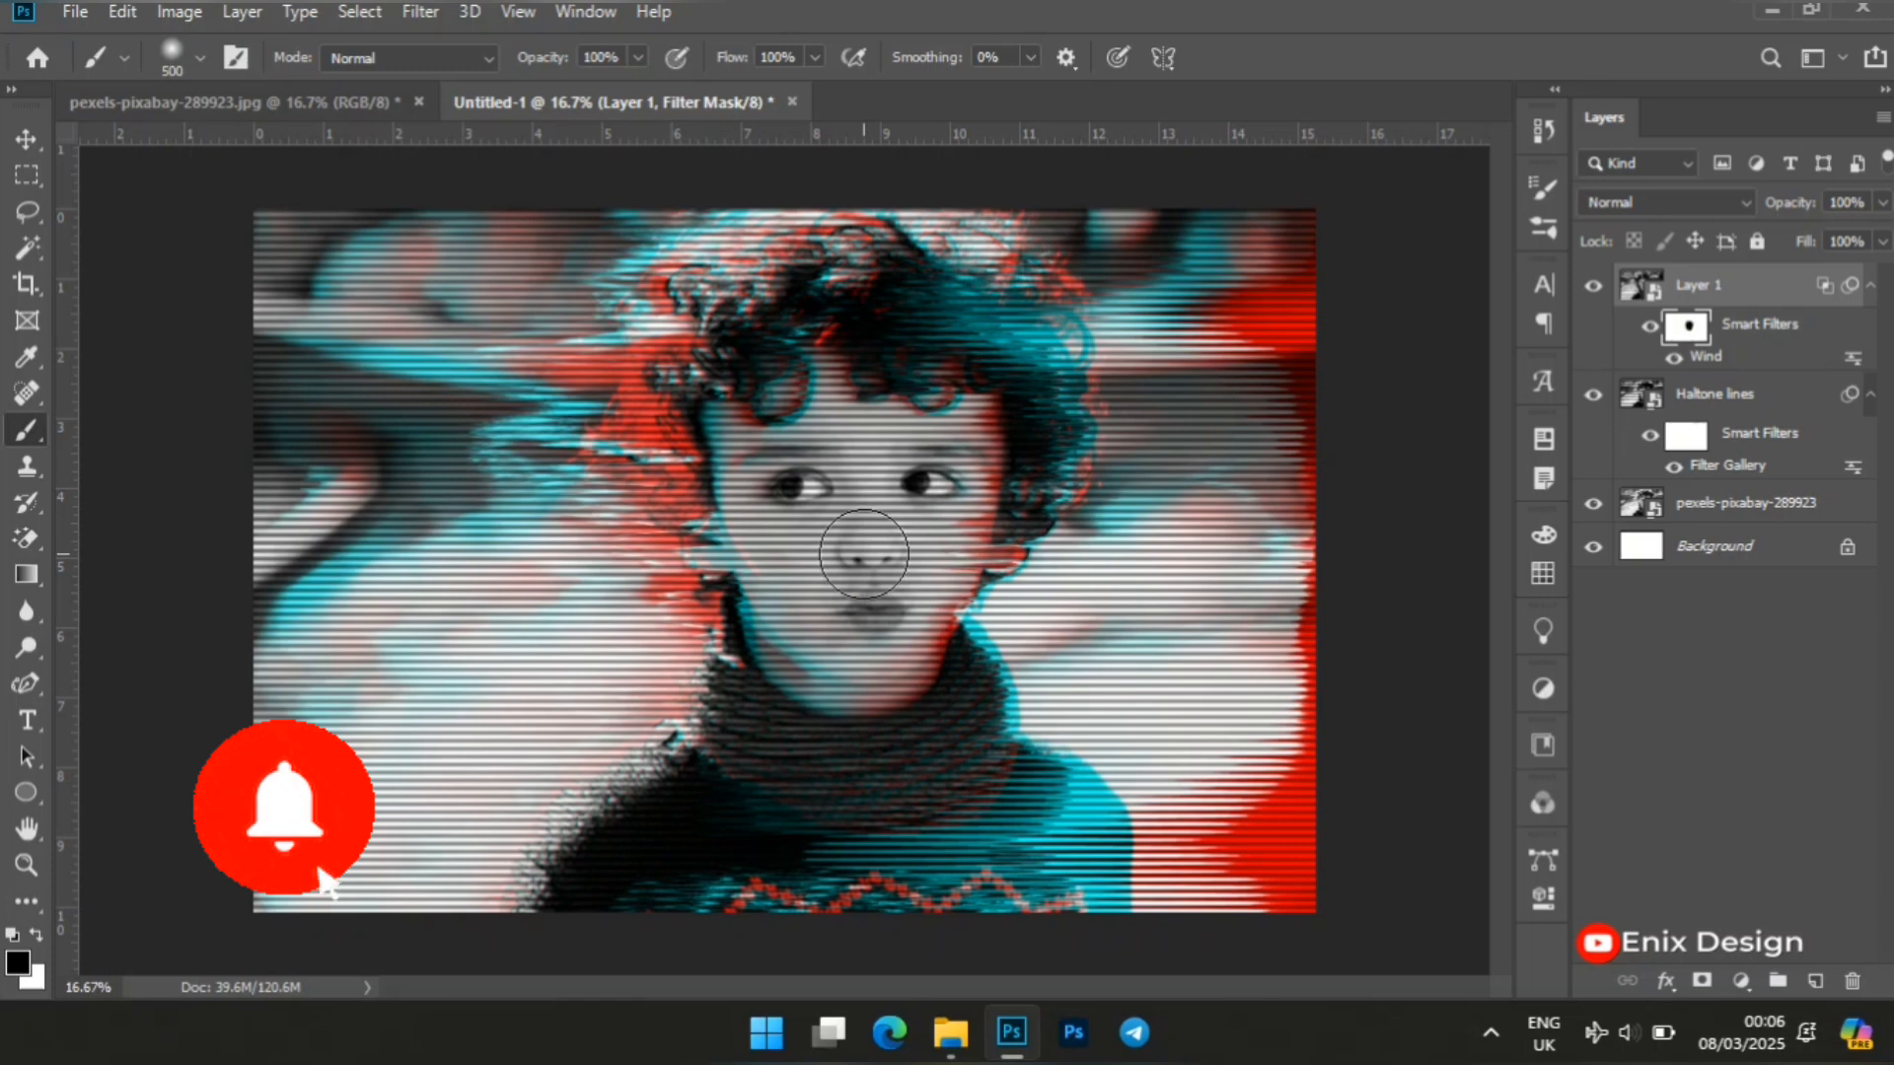
pyautogui.press('v')
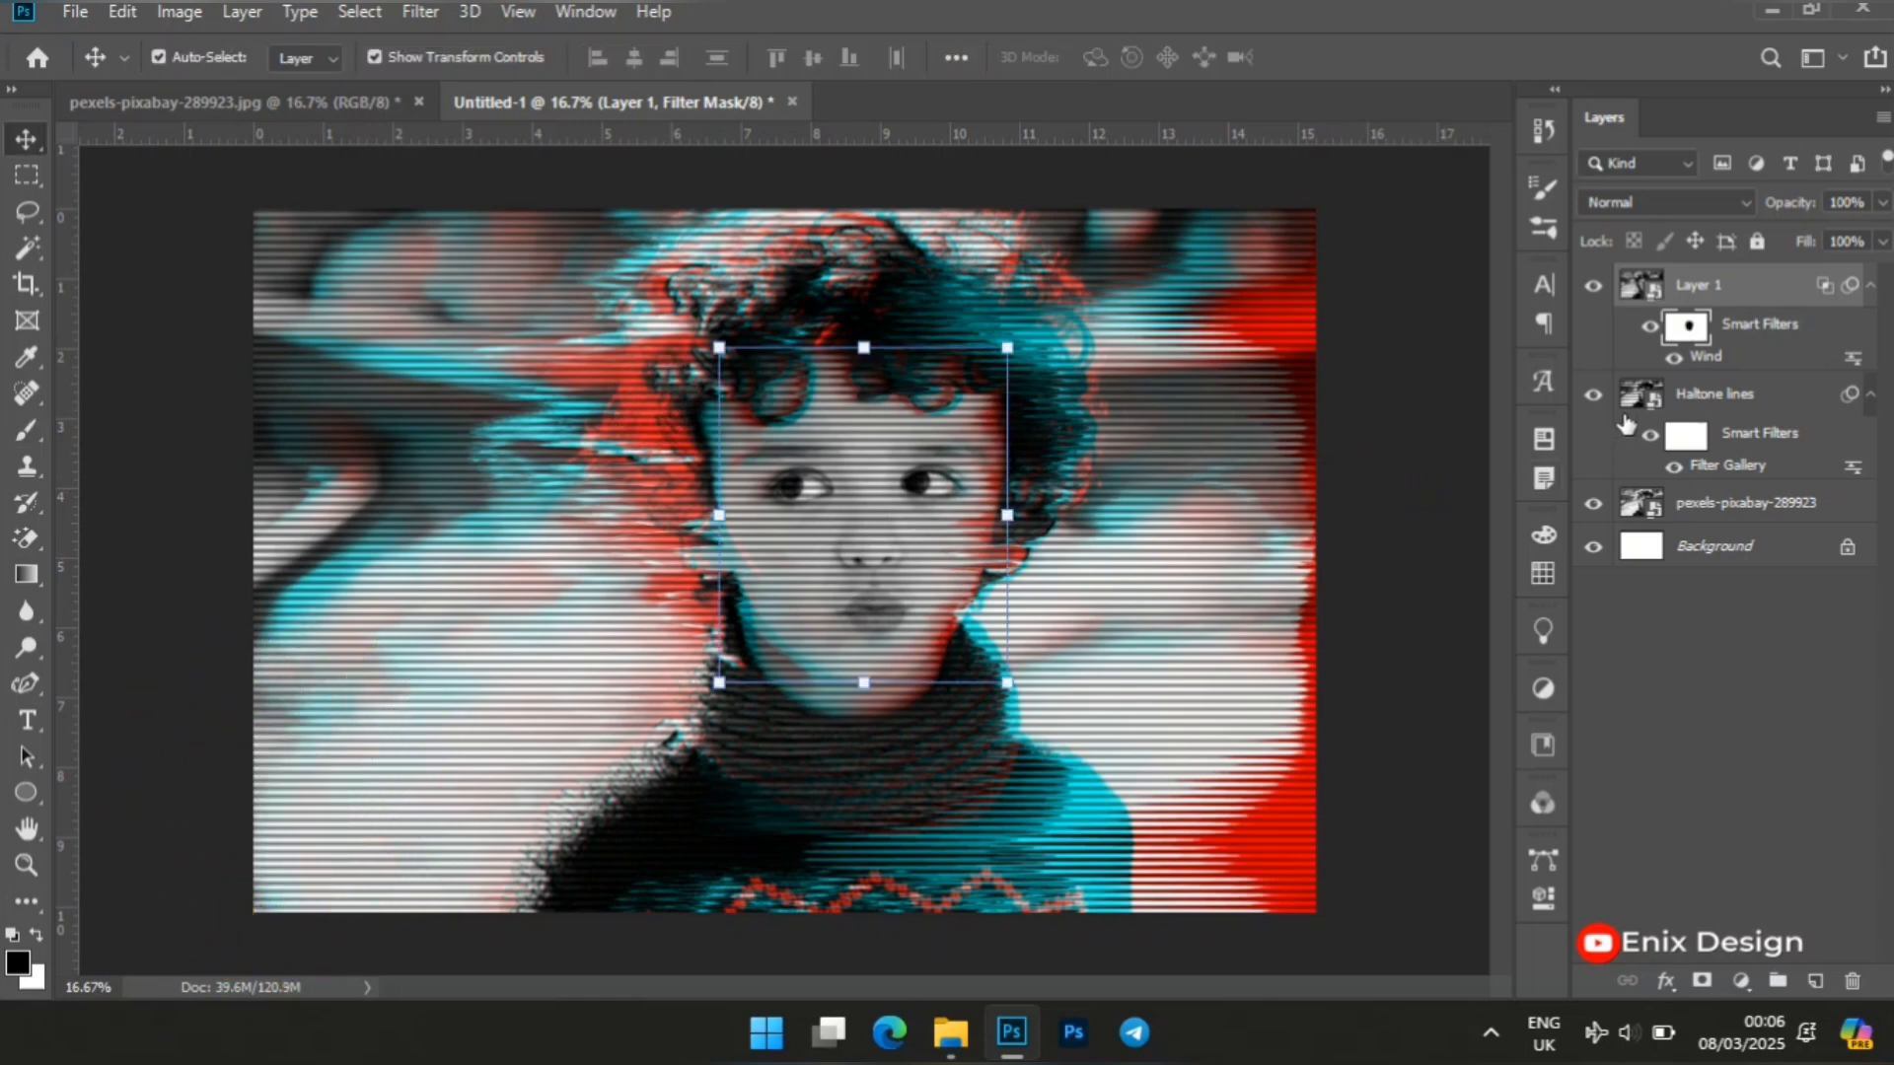
pyautogui.click(1435, 556)
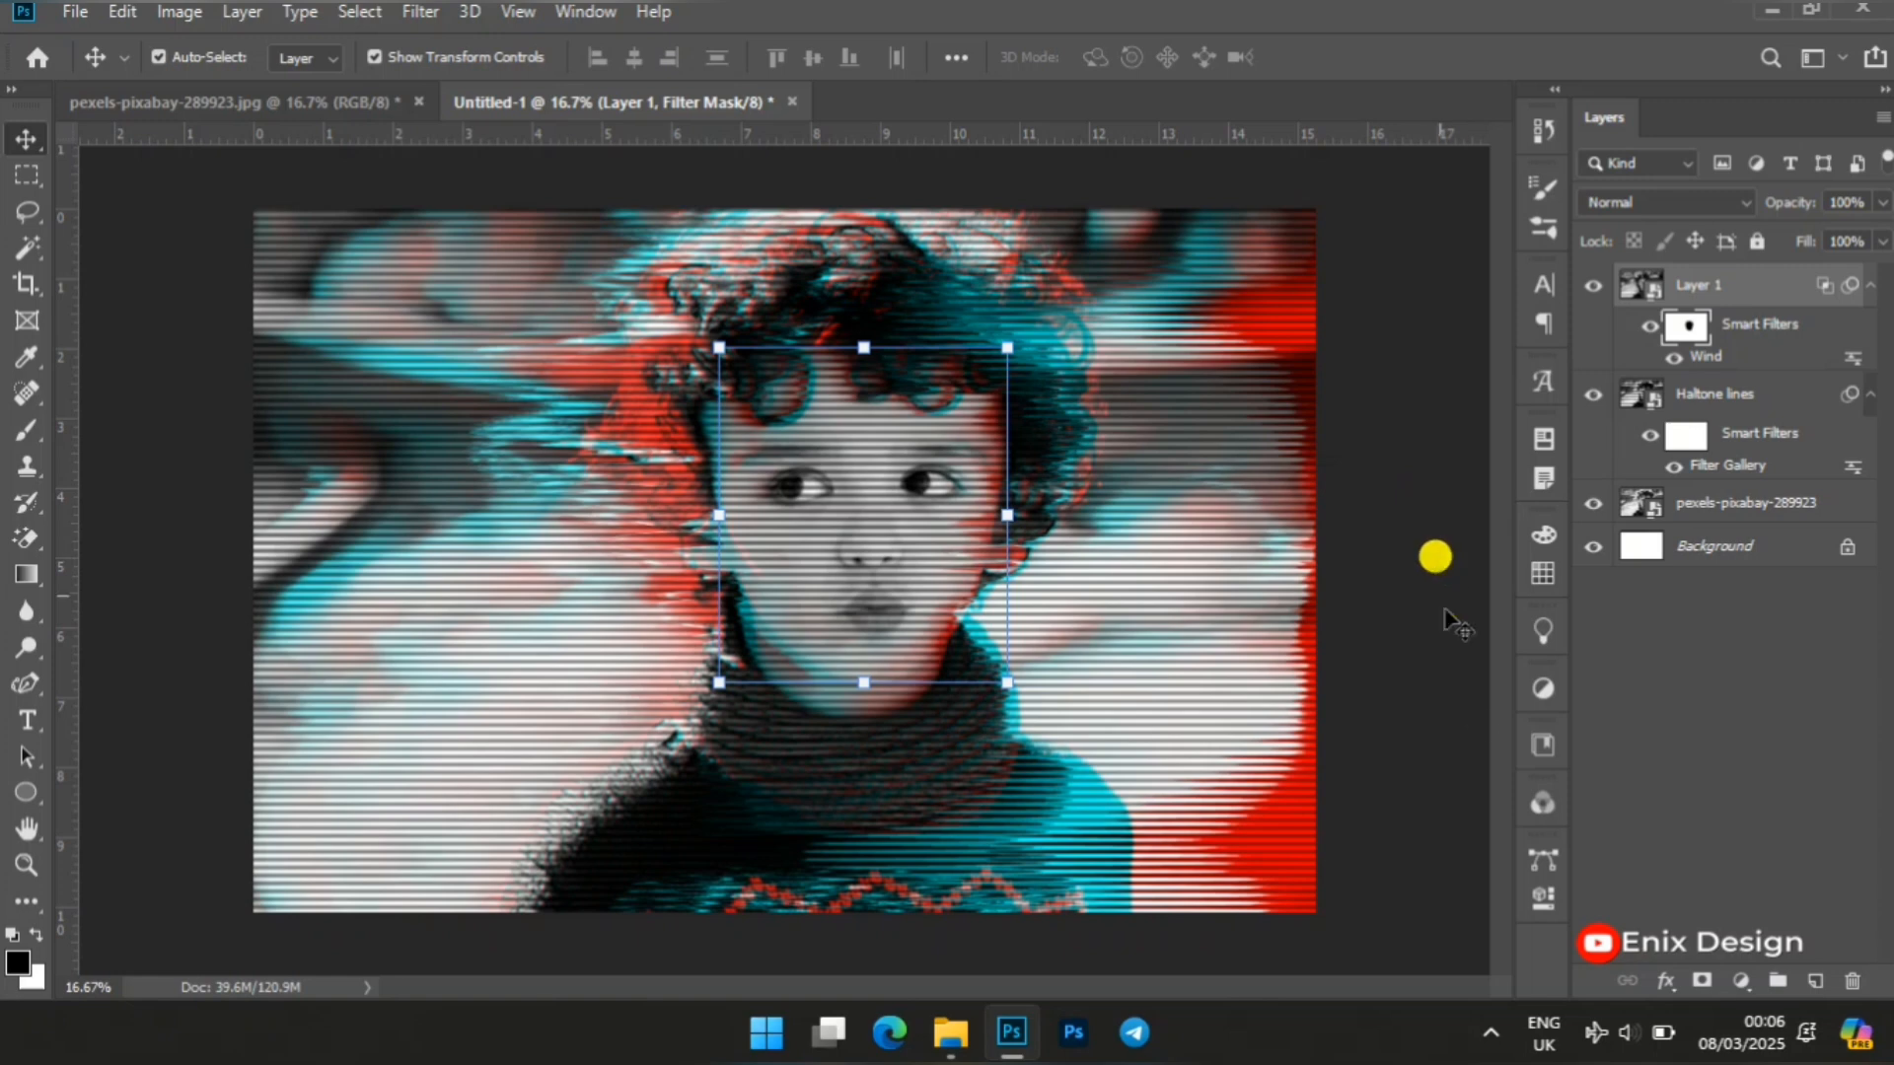
# Add a Hue/Saturation adjustment layer above Layer 1 with Hue set to +180.
pyautogui.click(1741, 985)
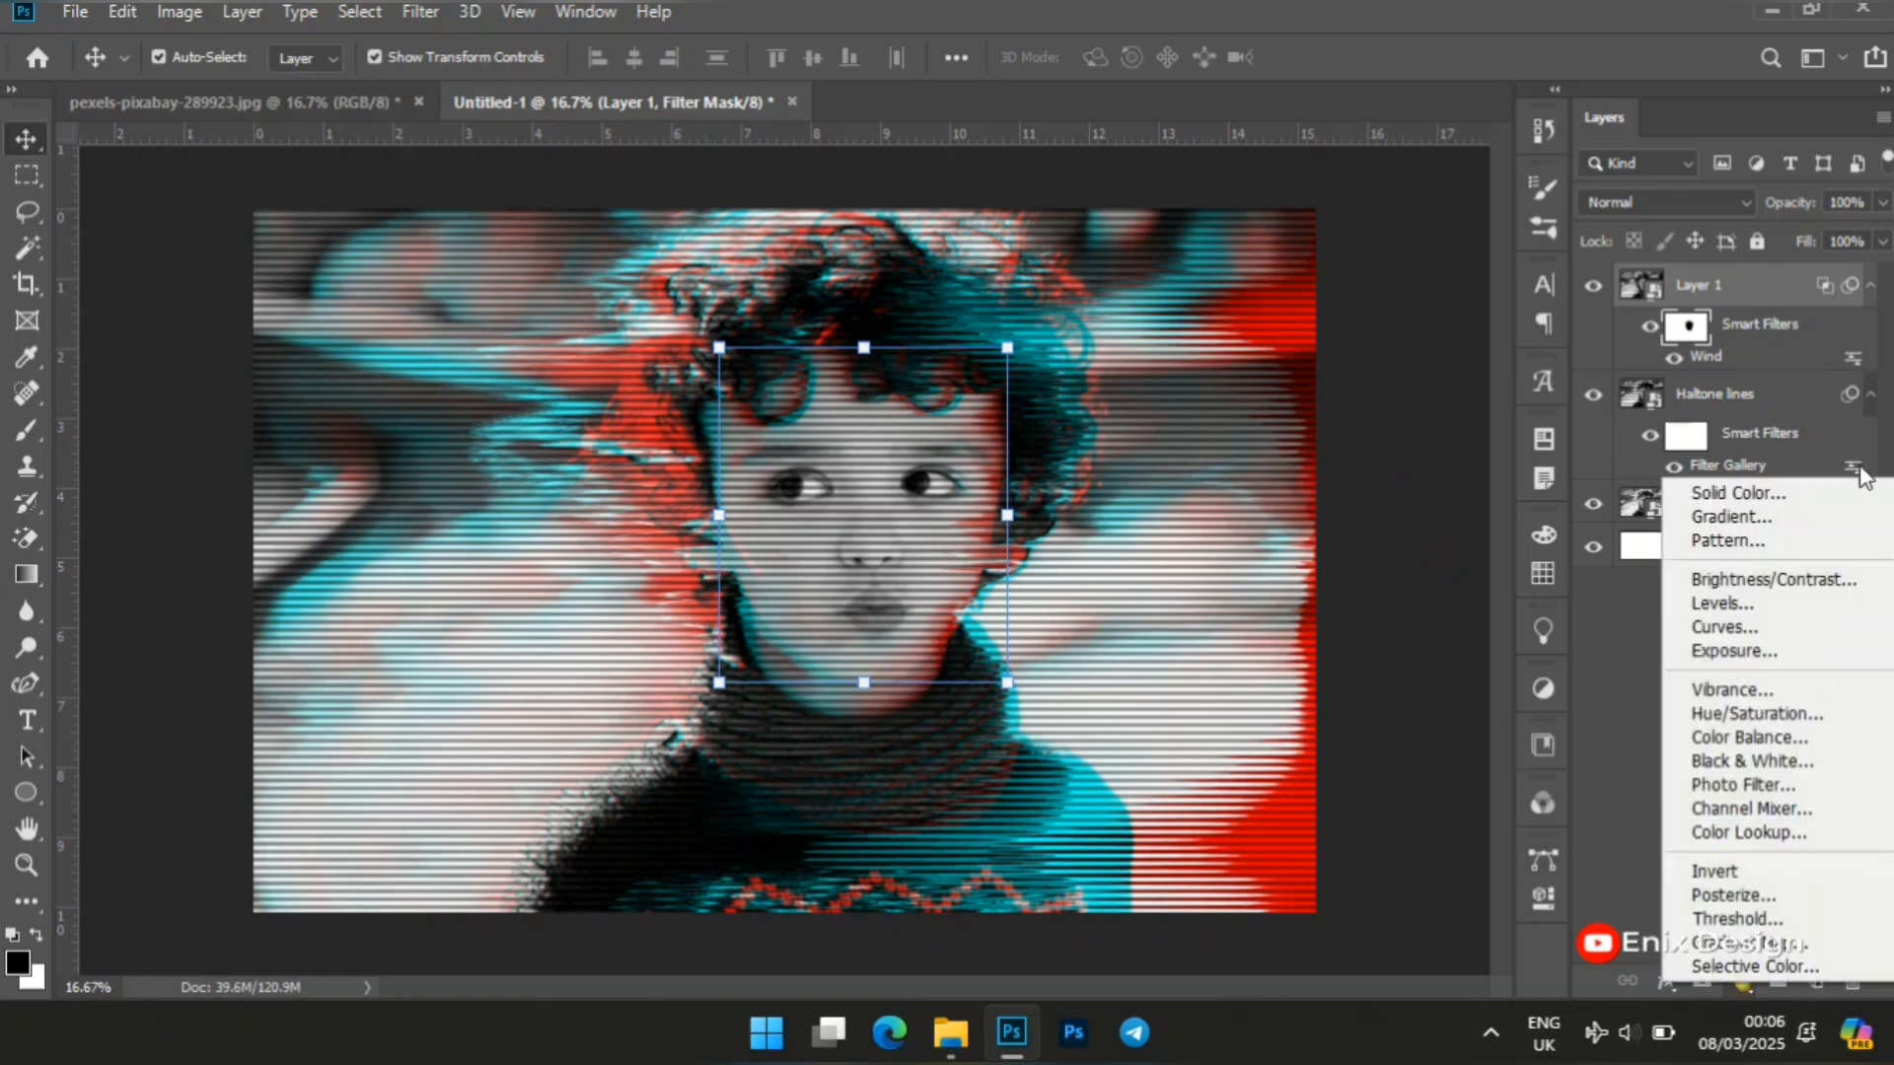
pyautogui.click(1736, 715)
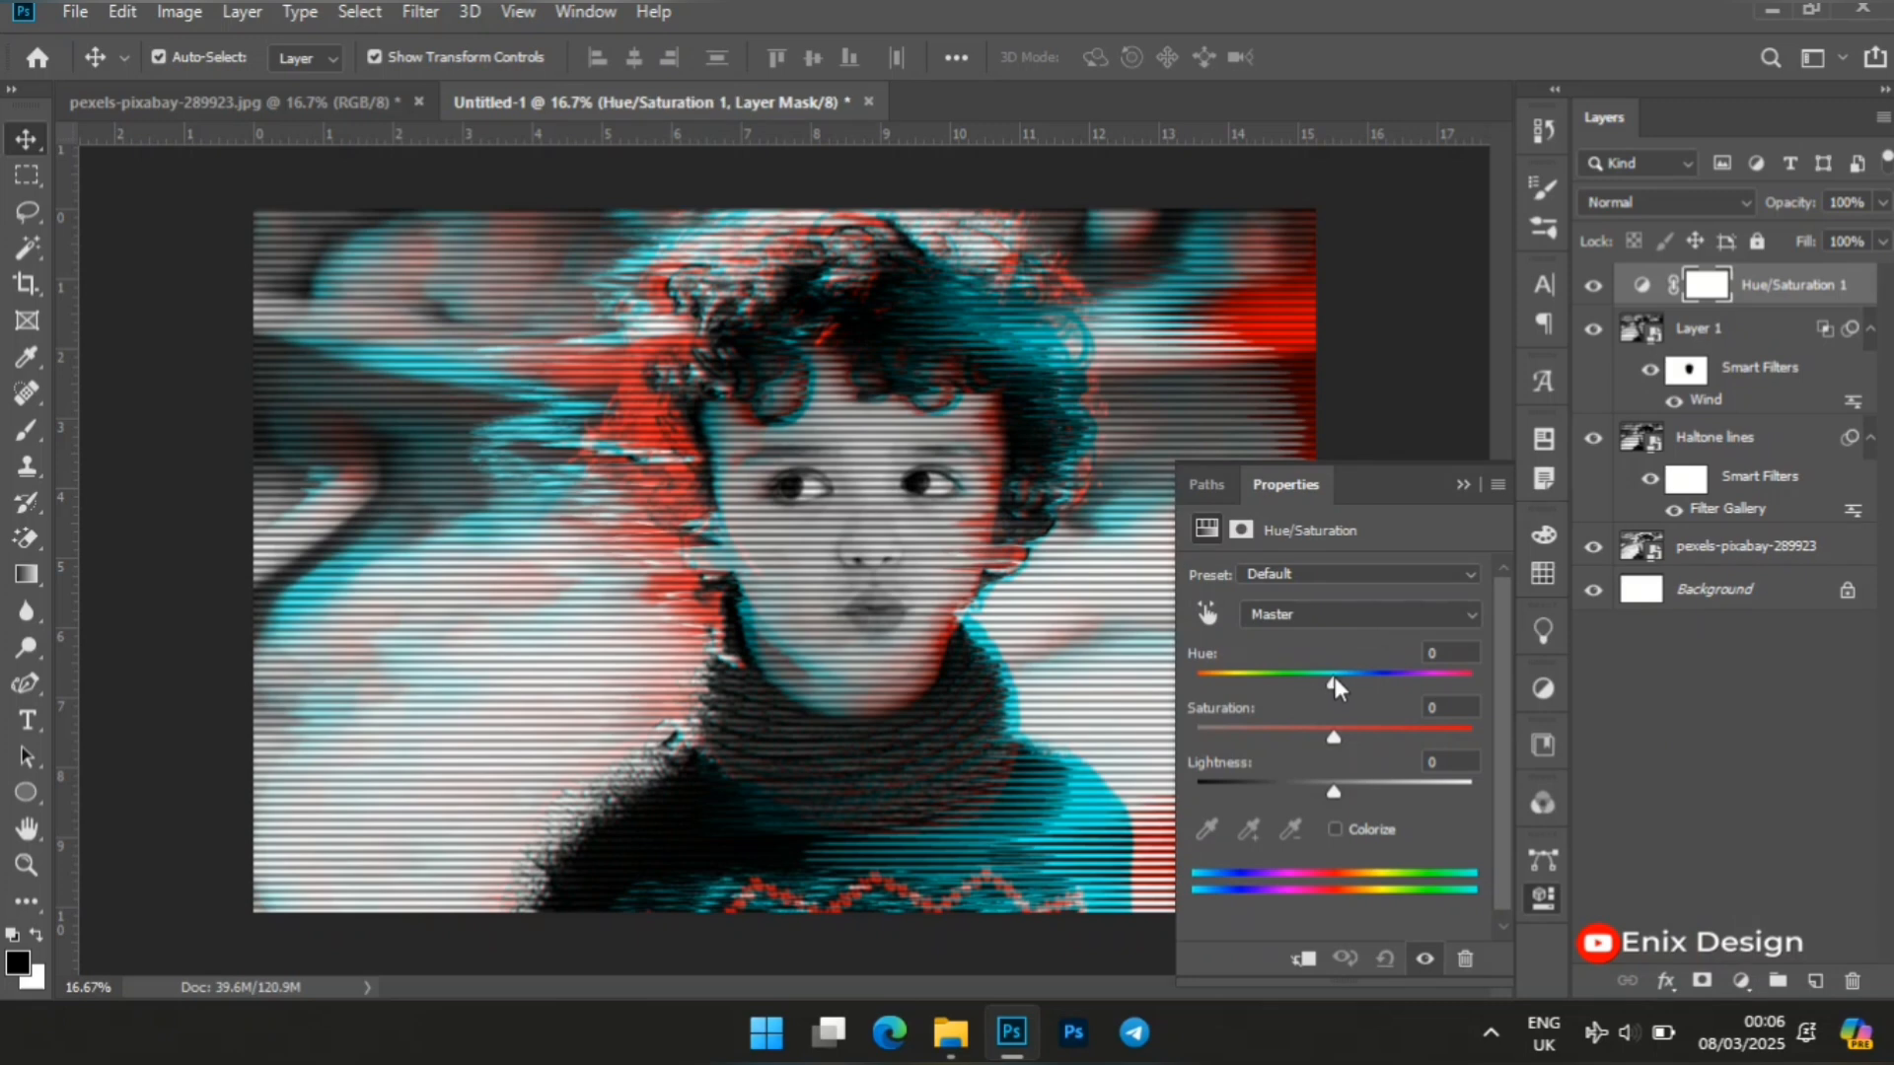
pyautogui.moveTo(1334, 679); pyautogui.dragTo(1495, 674)
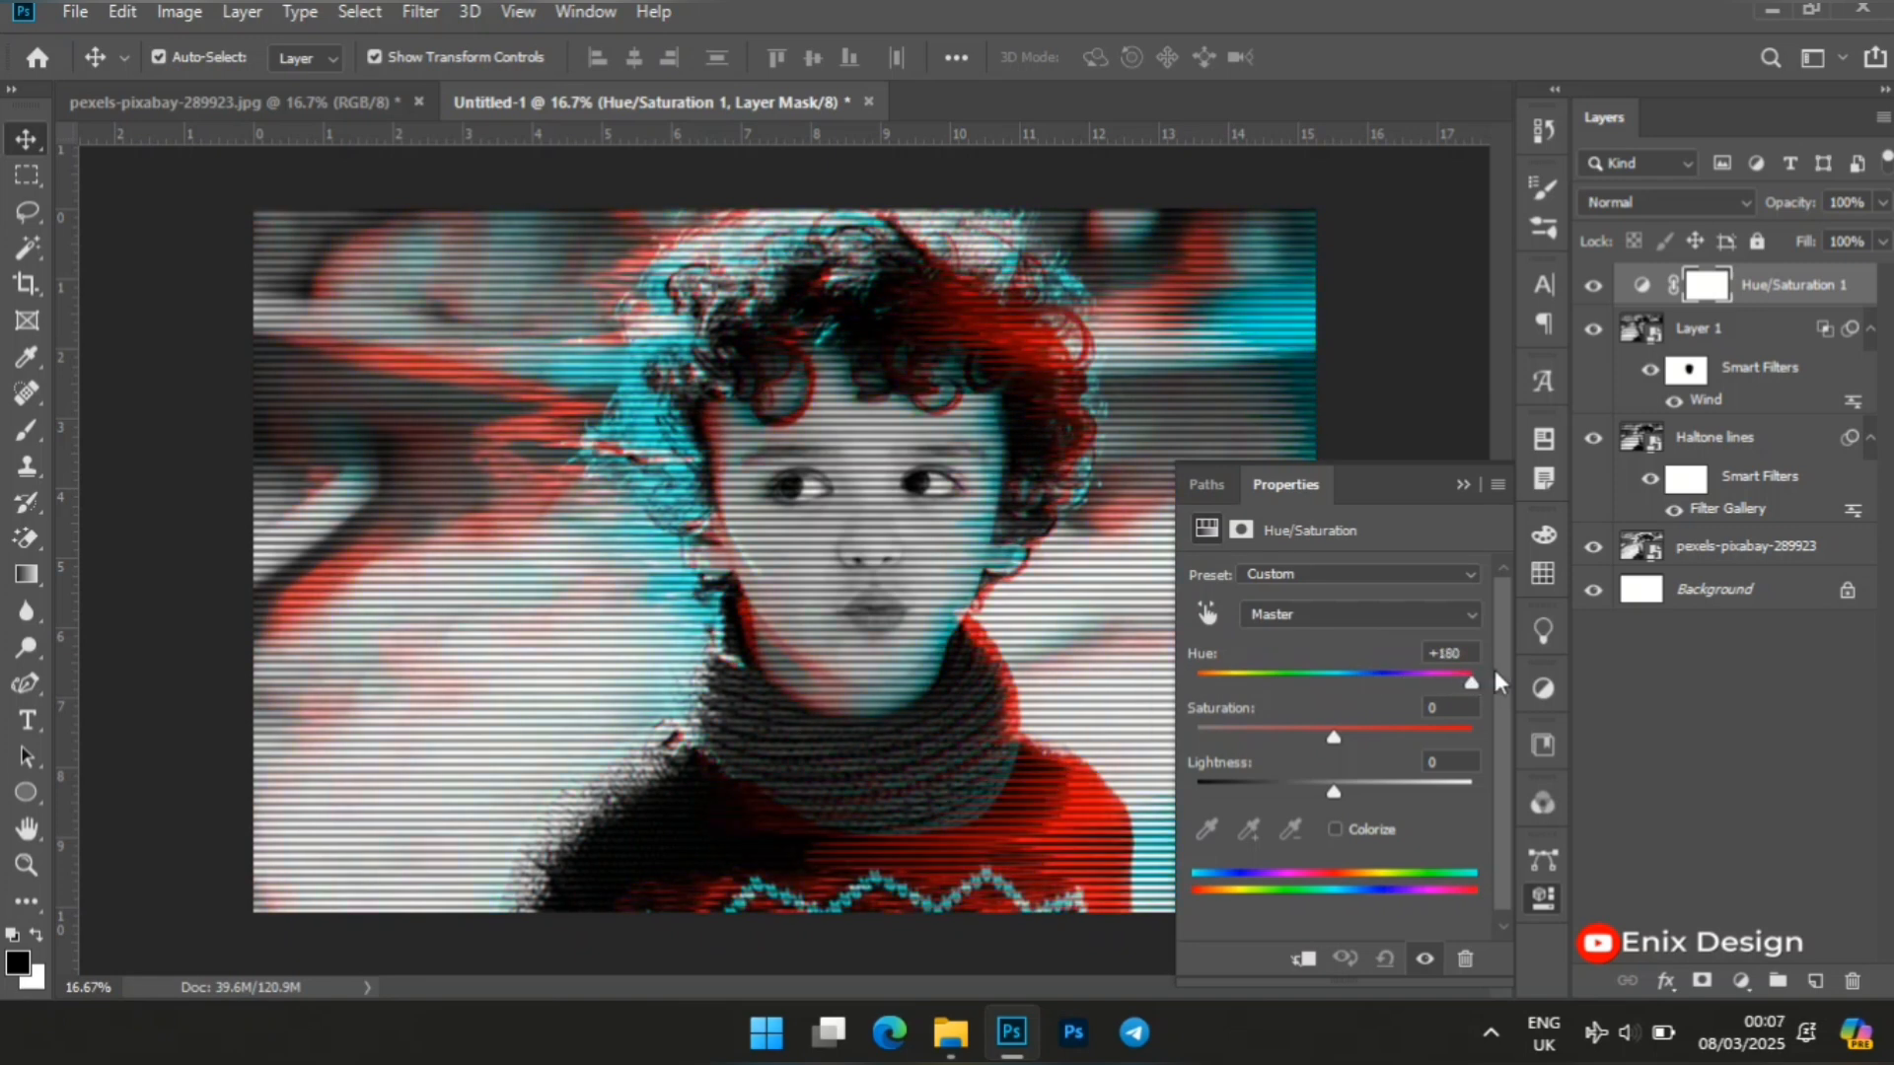
pyautogui.click(1461, 487)
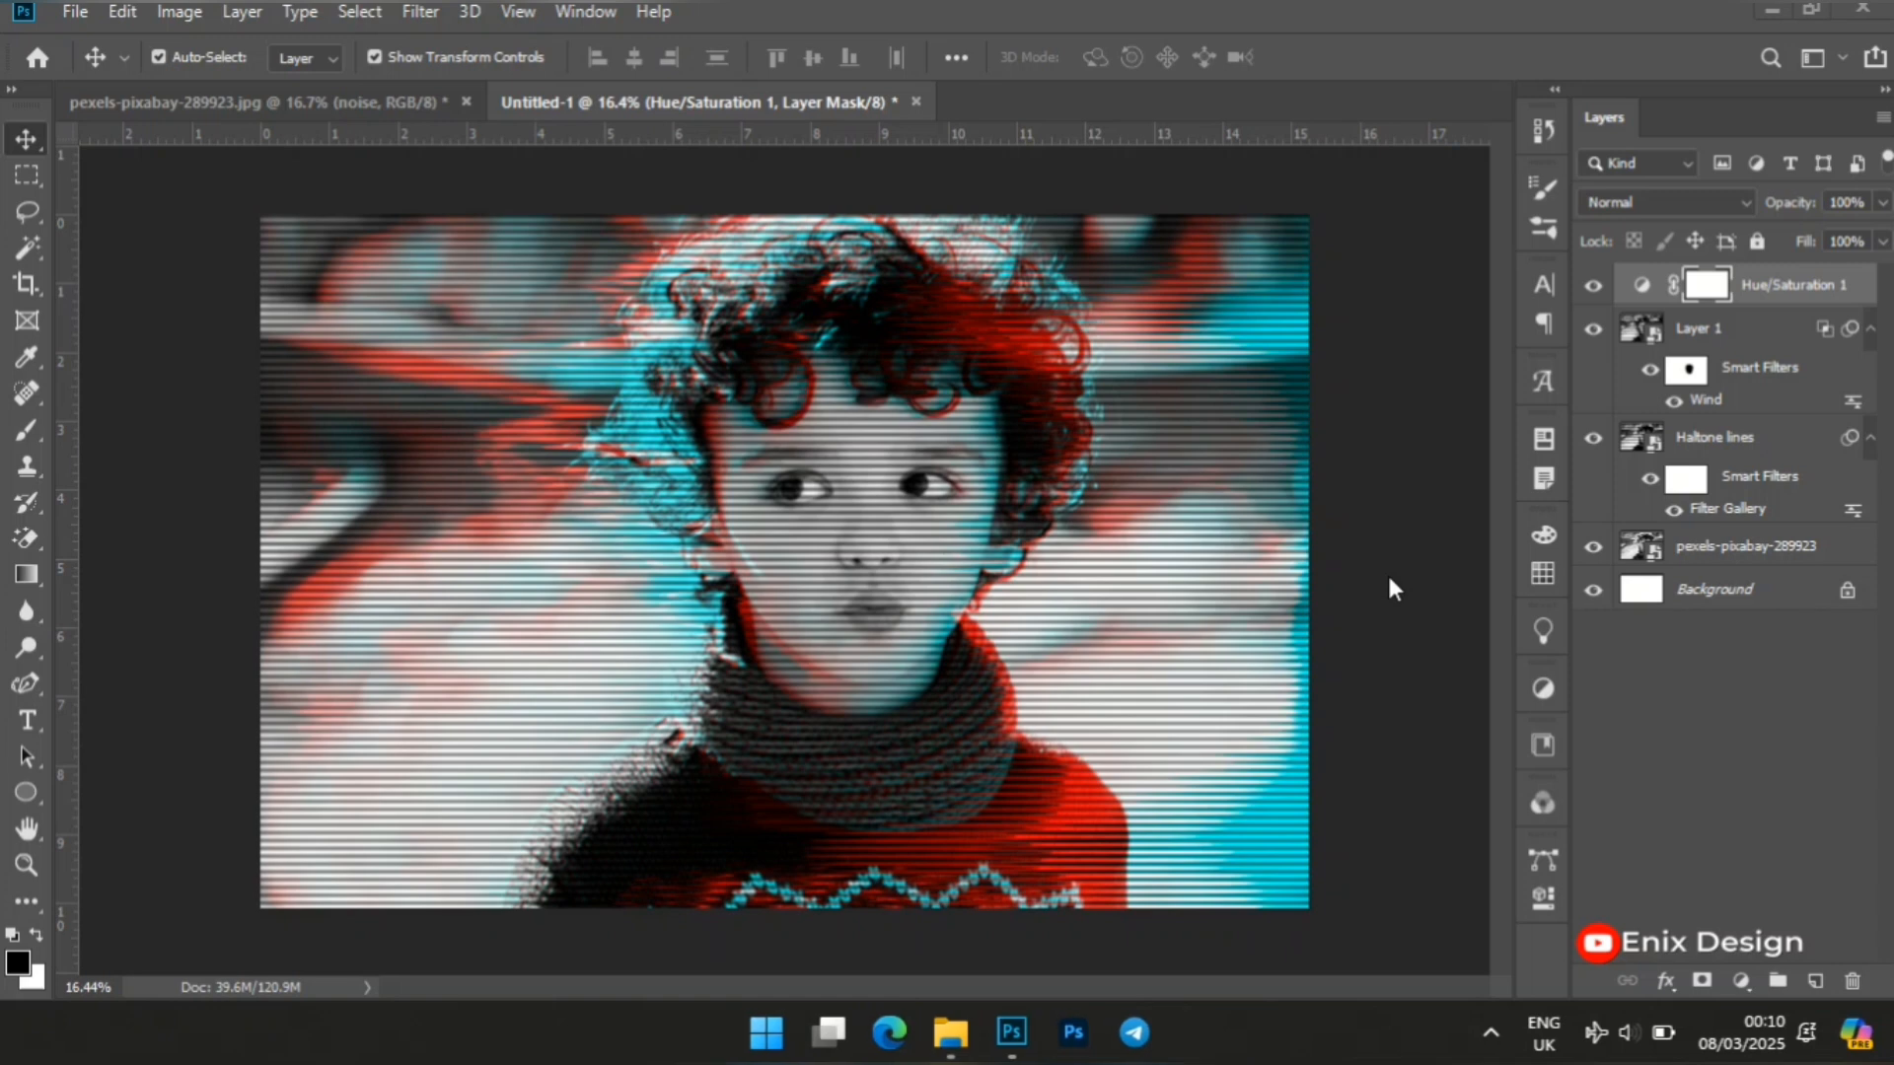
# Create a new layer named noise in Linear Light mode, filled with the 50% gray neutral color.
pyautogui.hotkey('ctrl', 'shift', 'n')
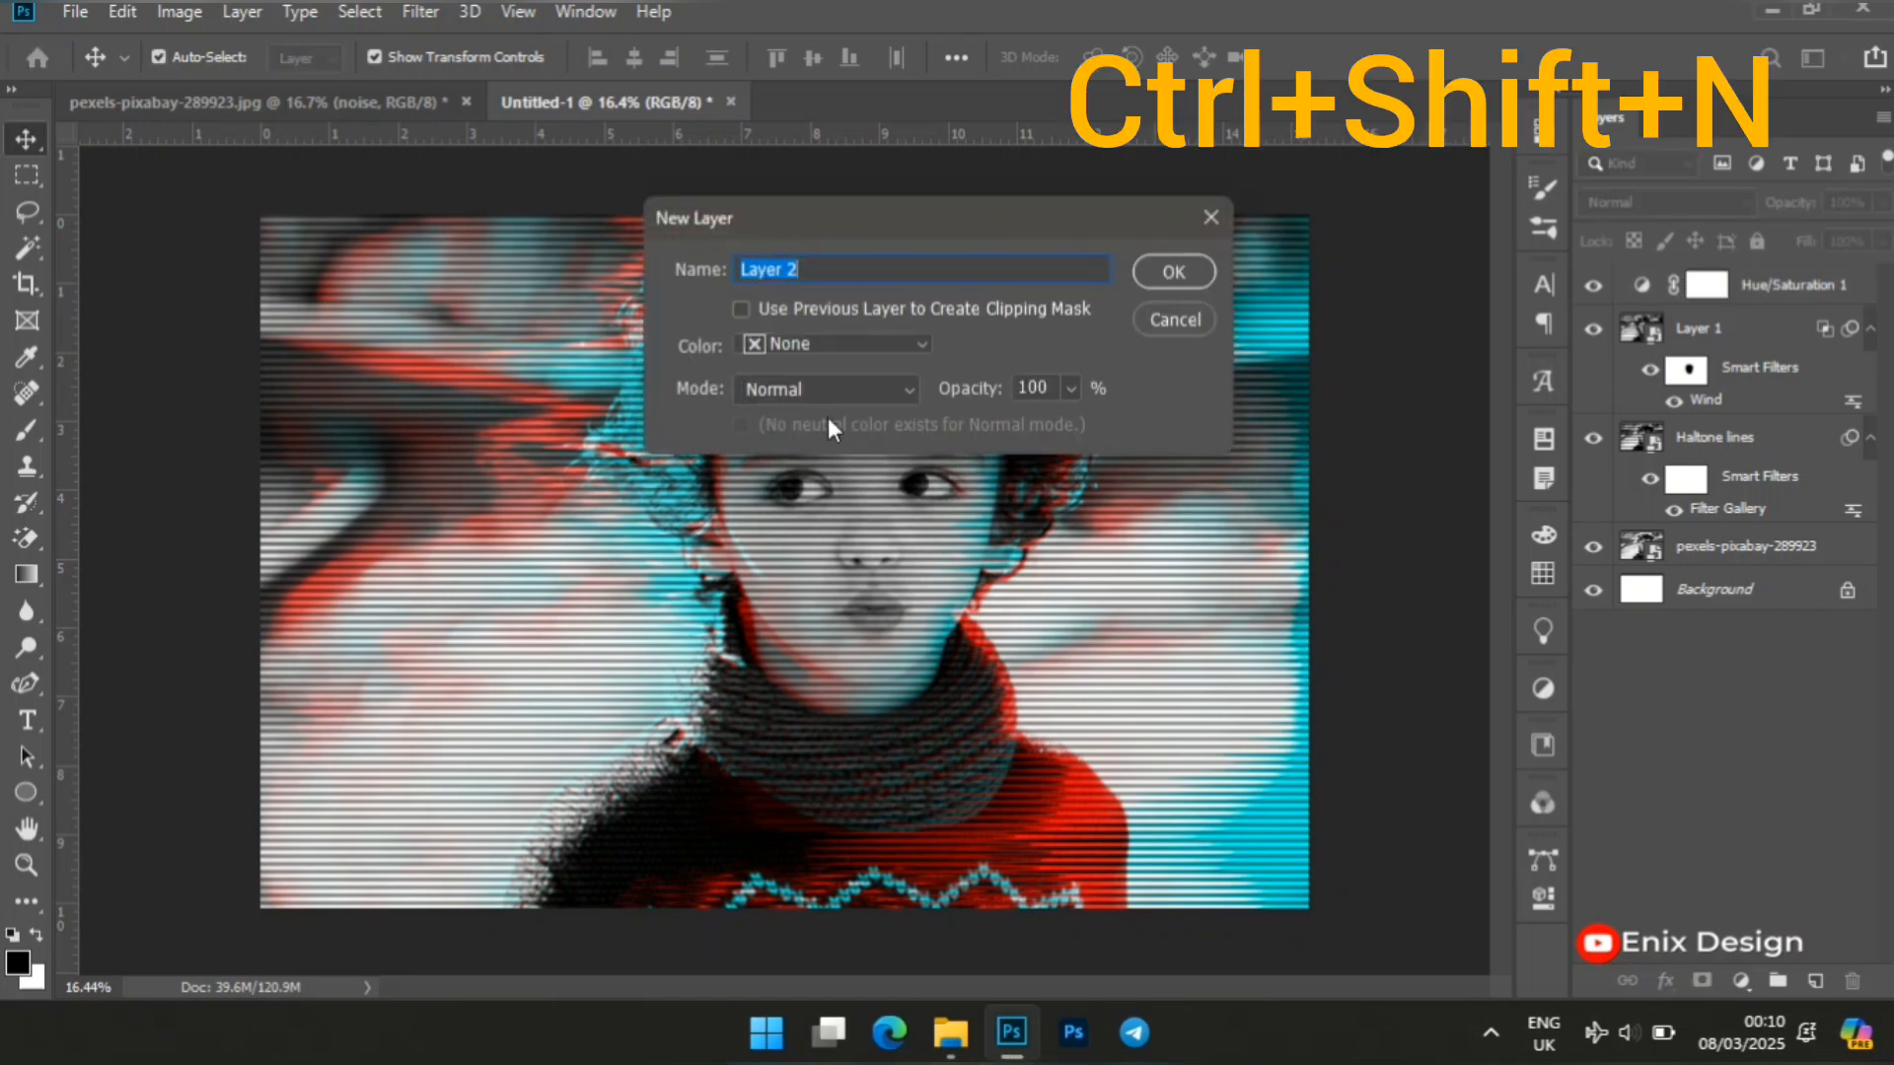
pyautogui.write('noise')
pyautogui.click(881, 389)
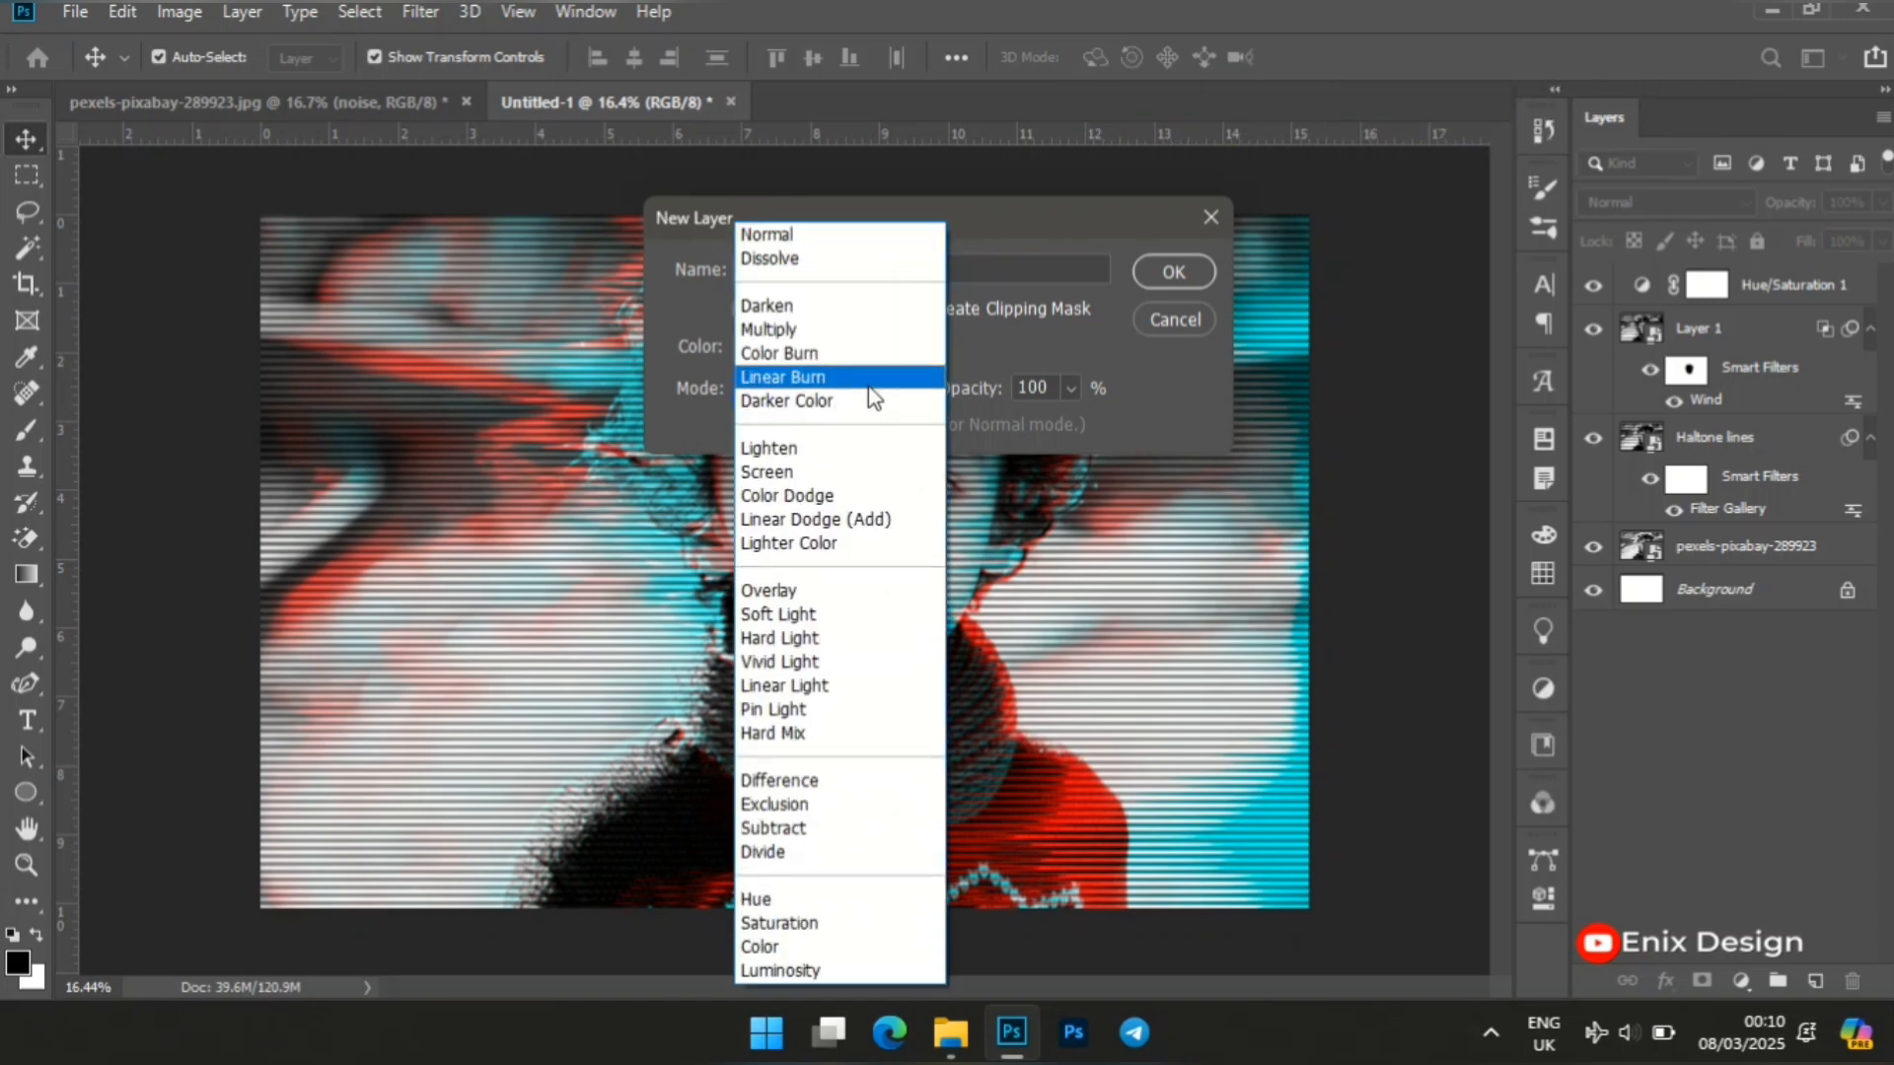
pyautogui.click(802, 685)
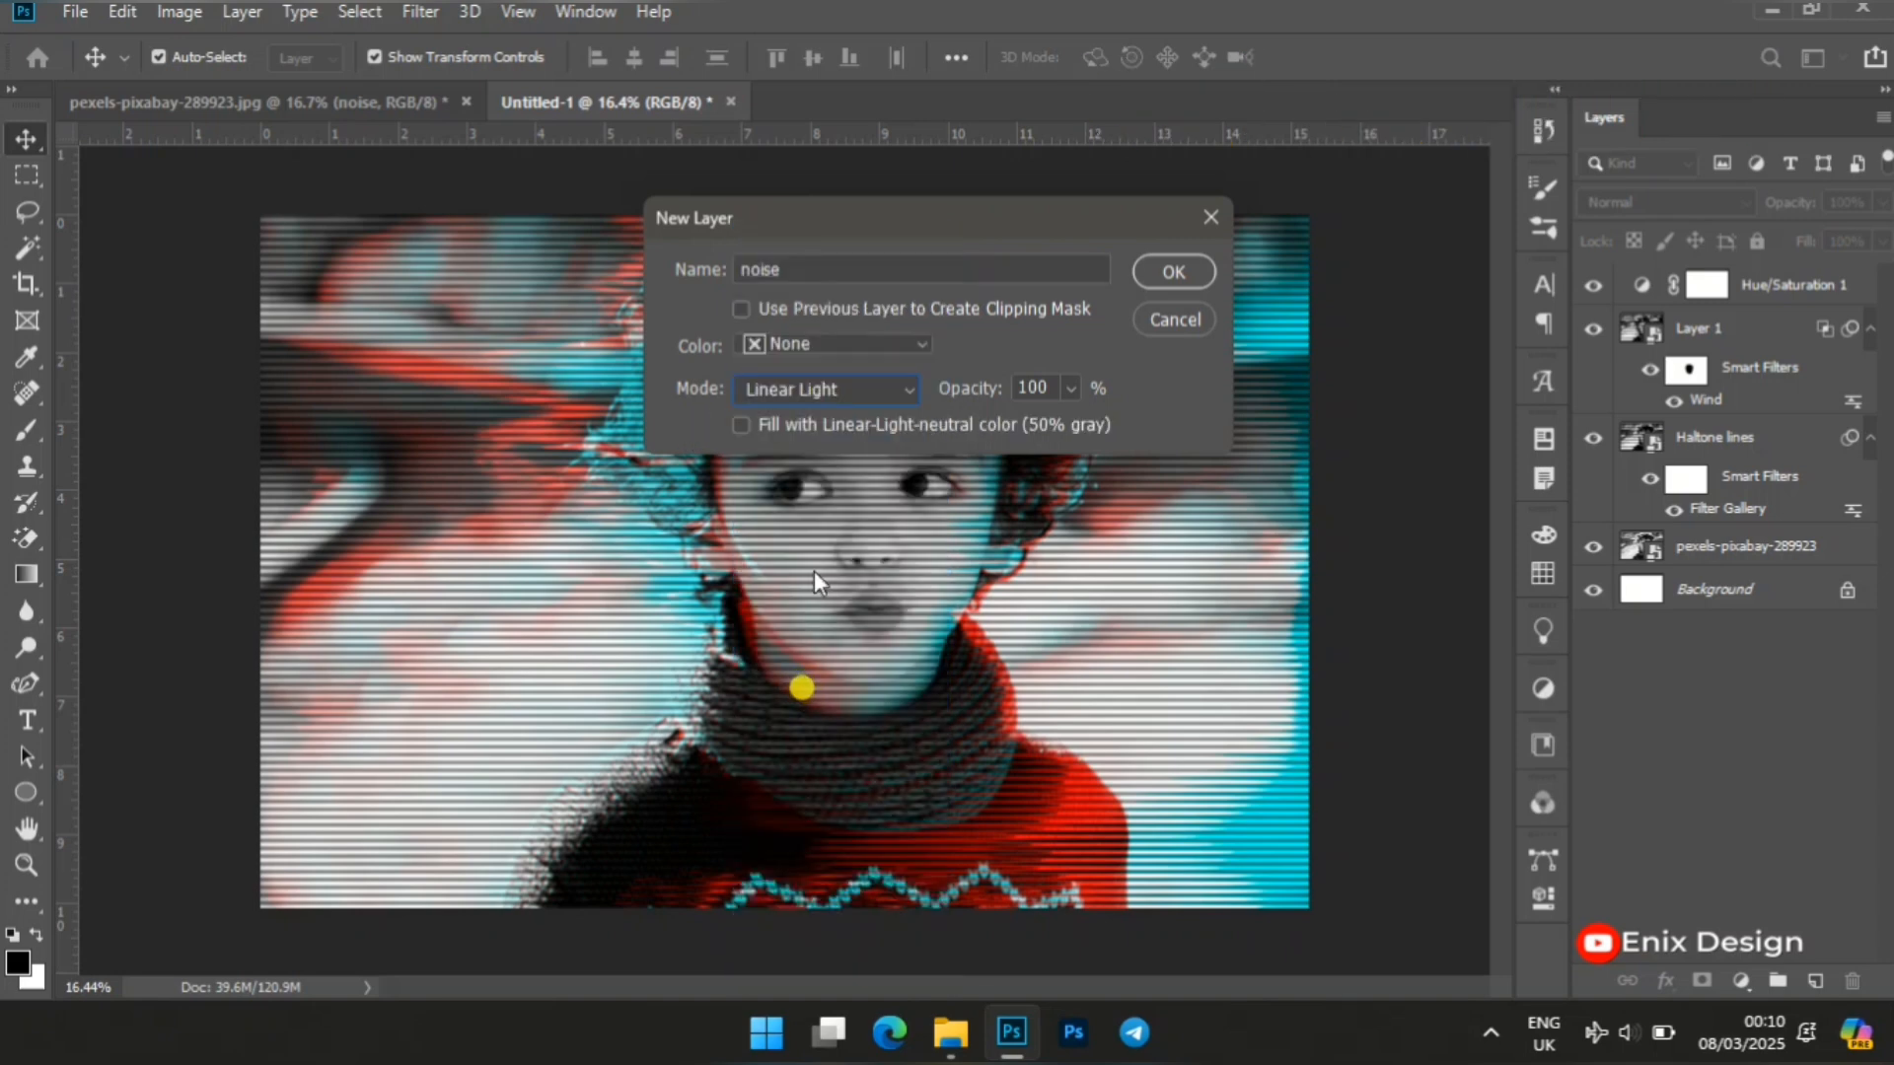
pyautogui.click(748, 424)
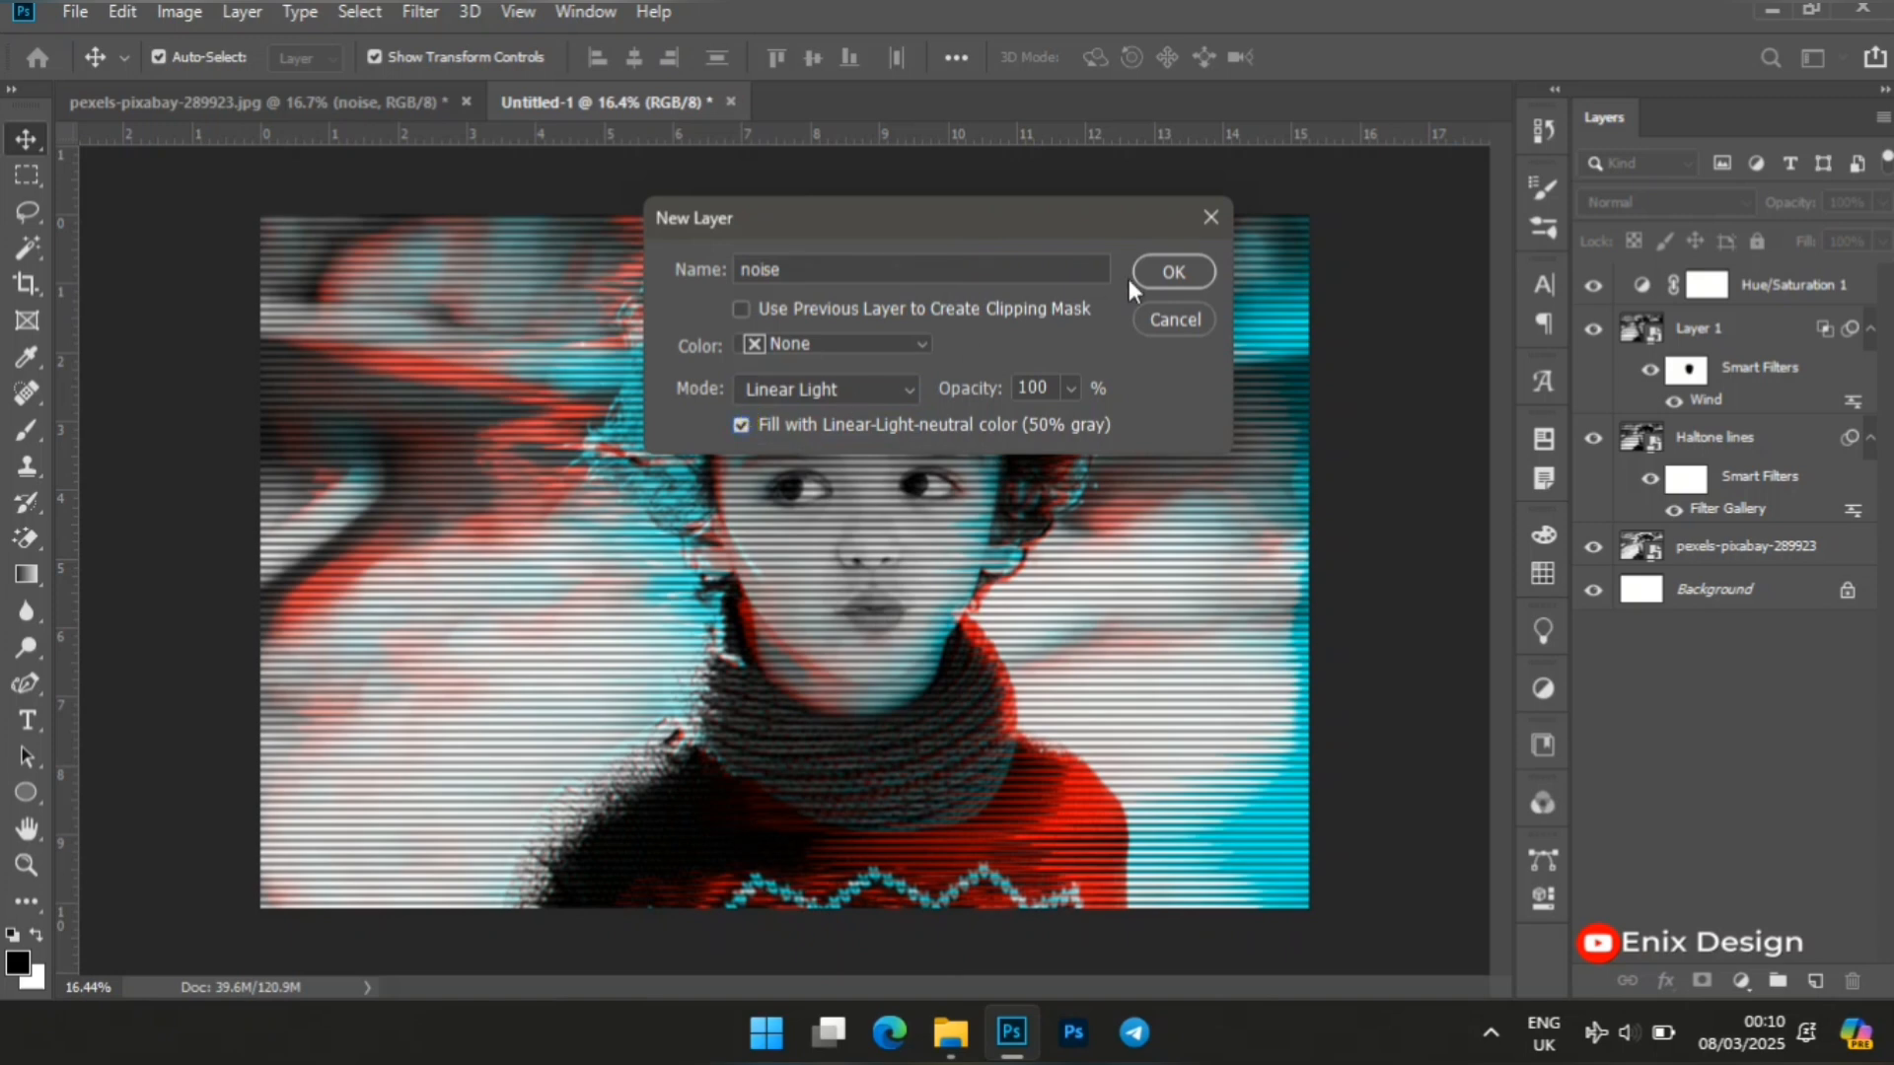
pyautogui.click(1203, 267)
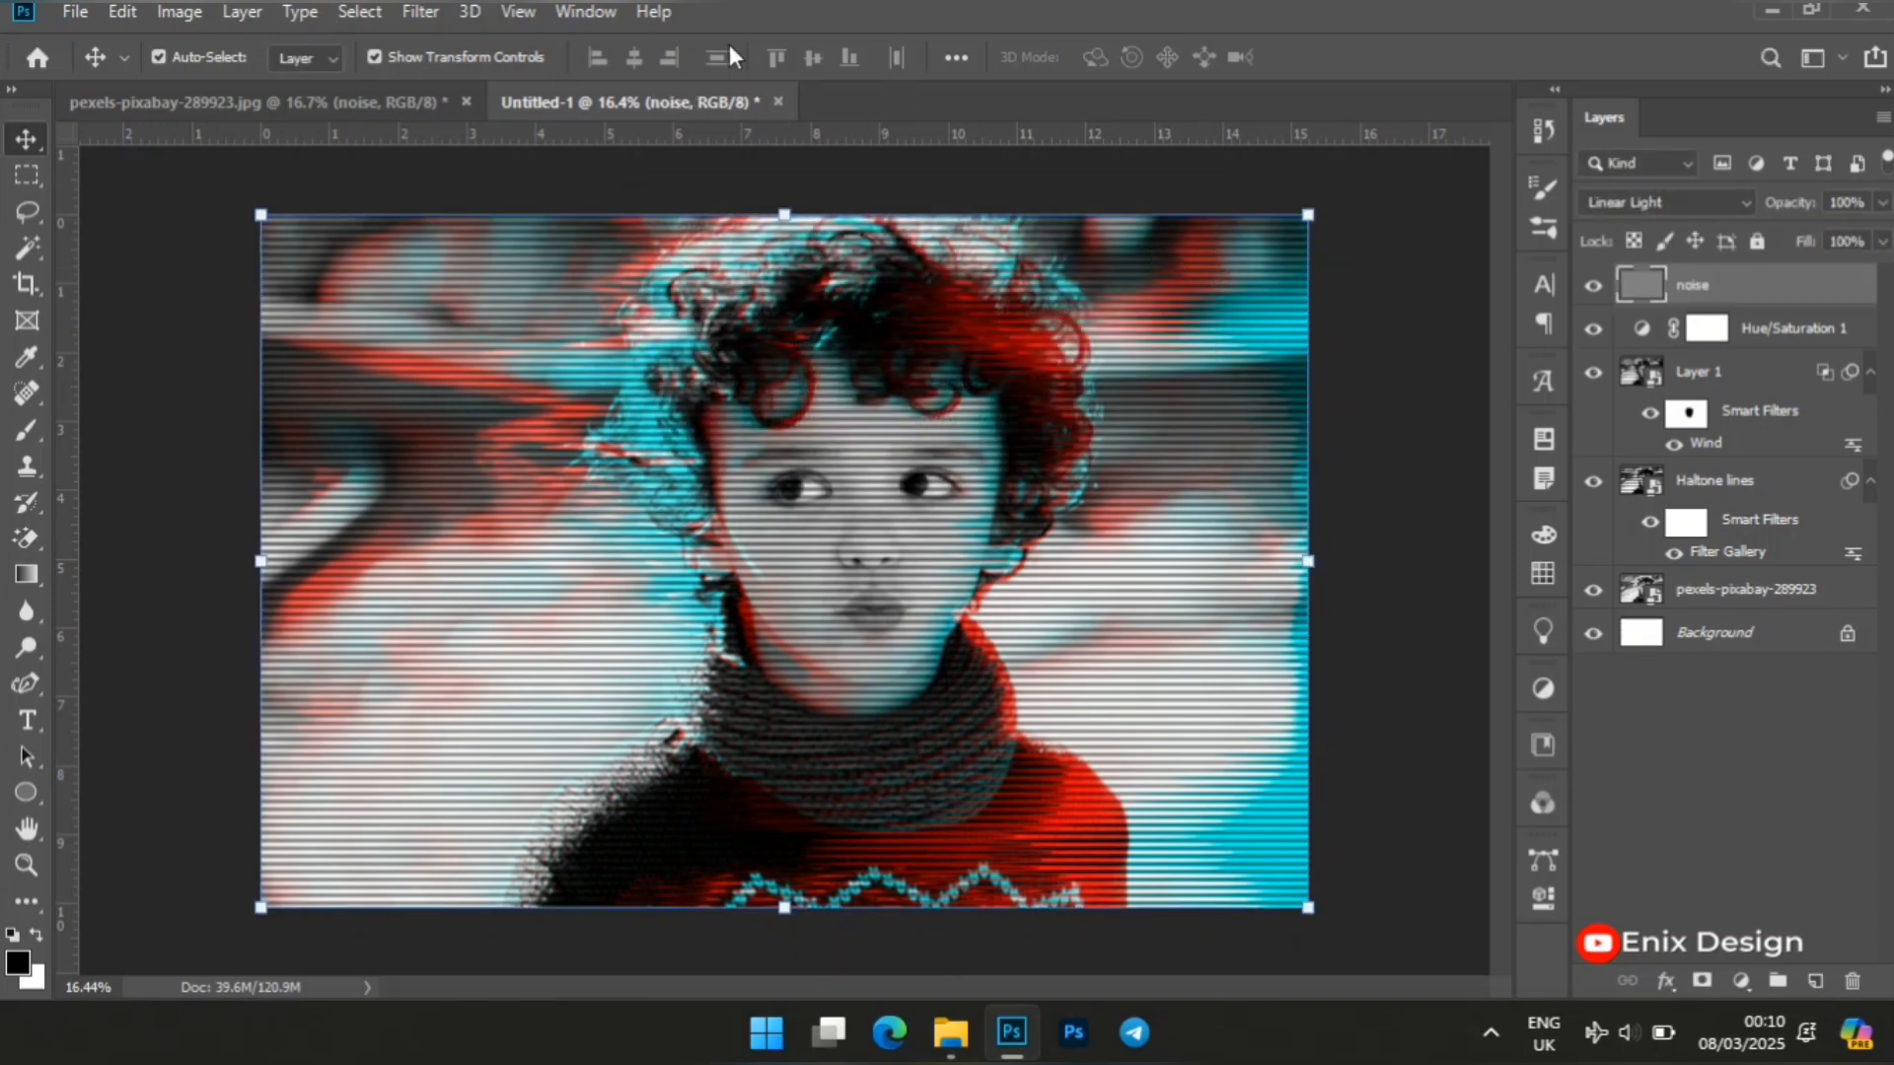
# Apply the Add Noise filter to the noise layer with amount 50% and Uniform distribution, non-monochromatic.
pyautogui.click(426, 15)
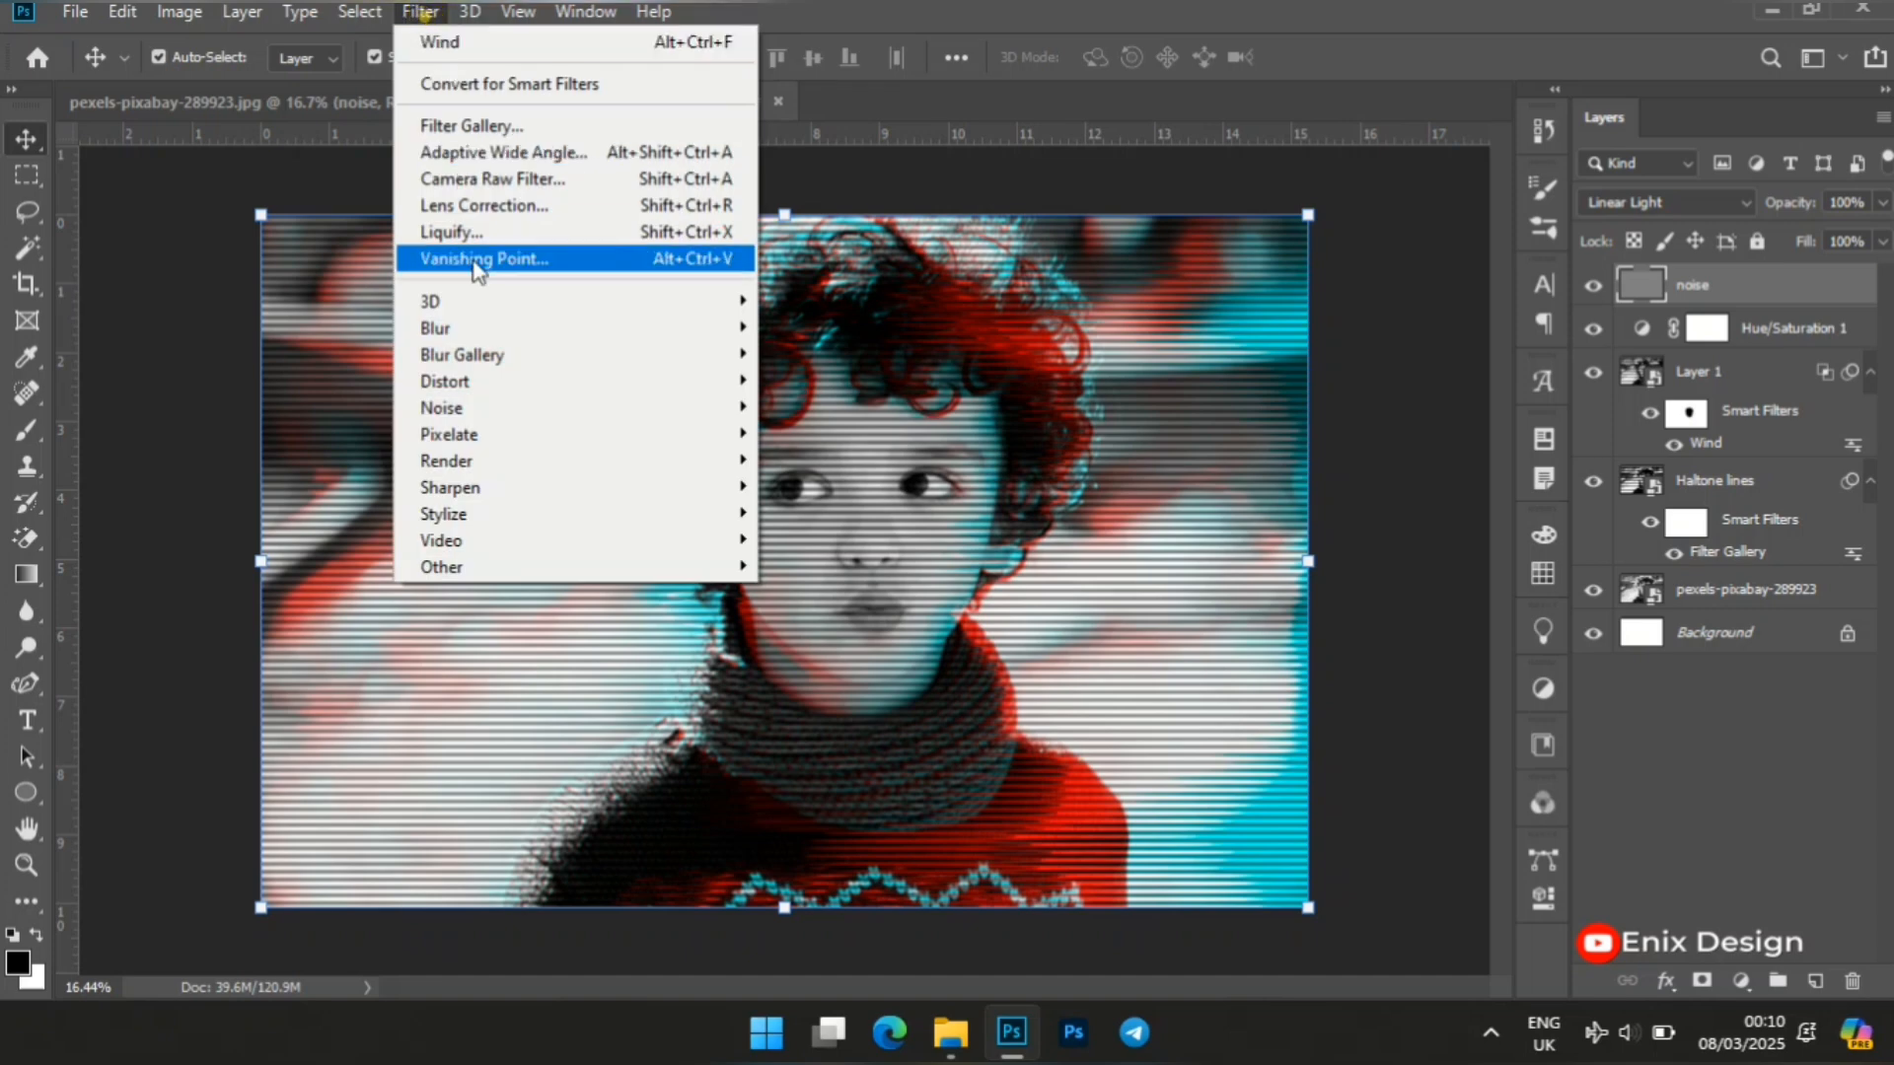
pyautogui.moveTo(522, 386)
pyautogui.moveTo(464, 407)
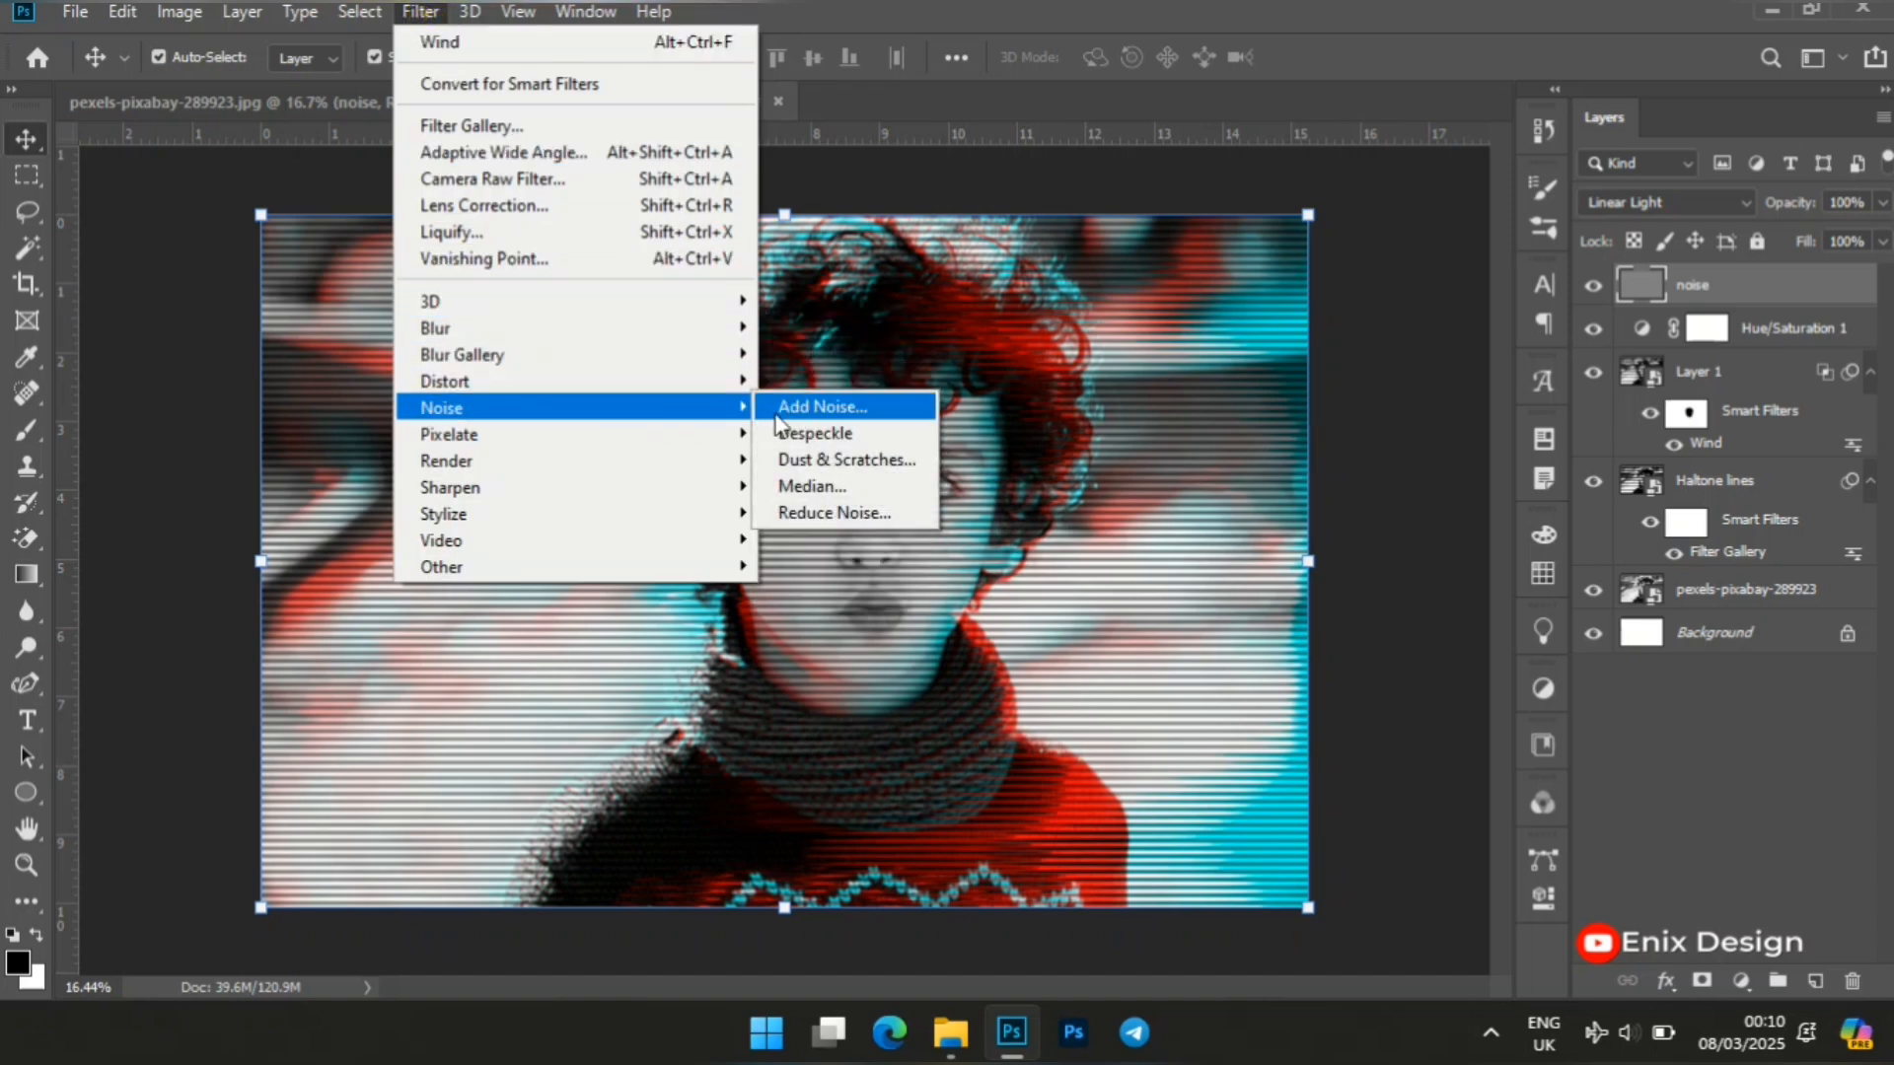
pyautogui.click(838, 407)
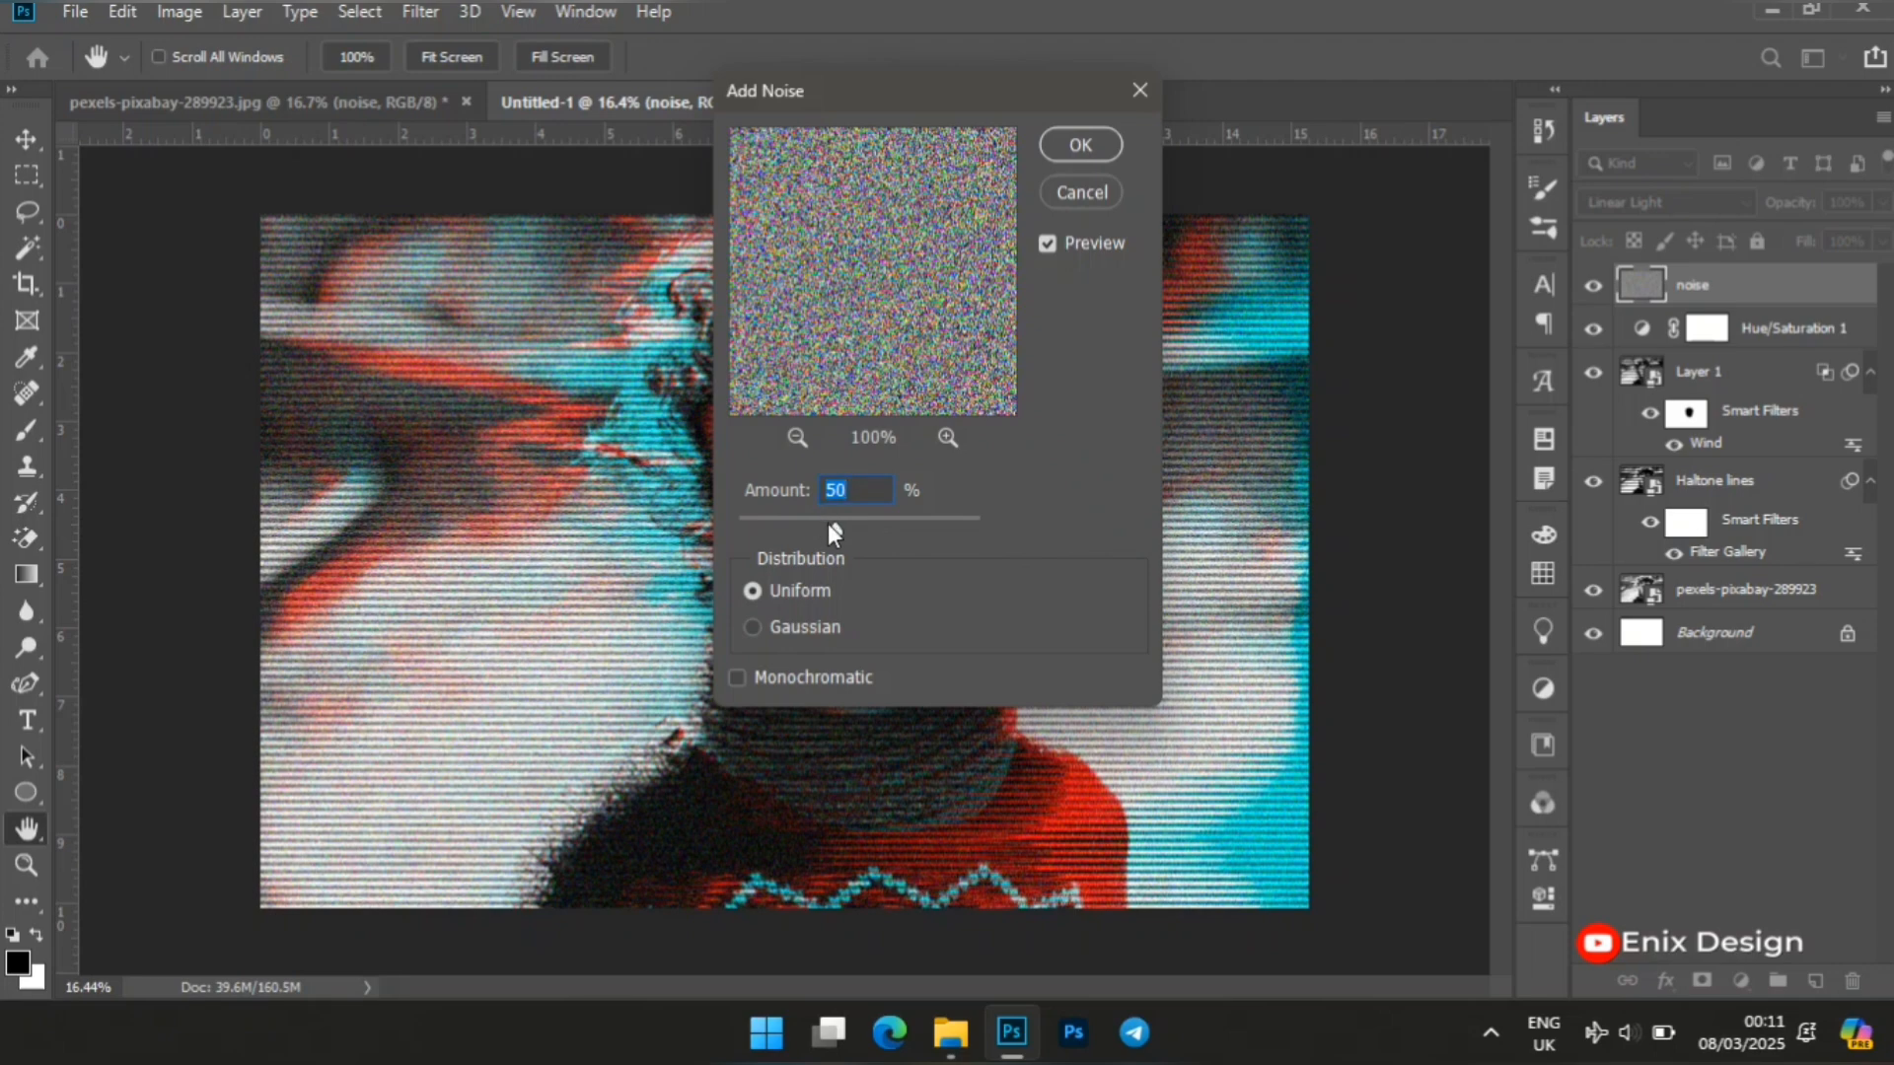
pyautogui.click(1081, 145)
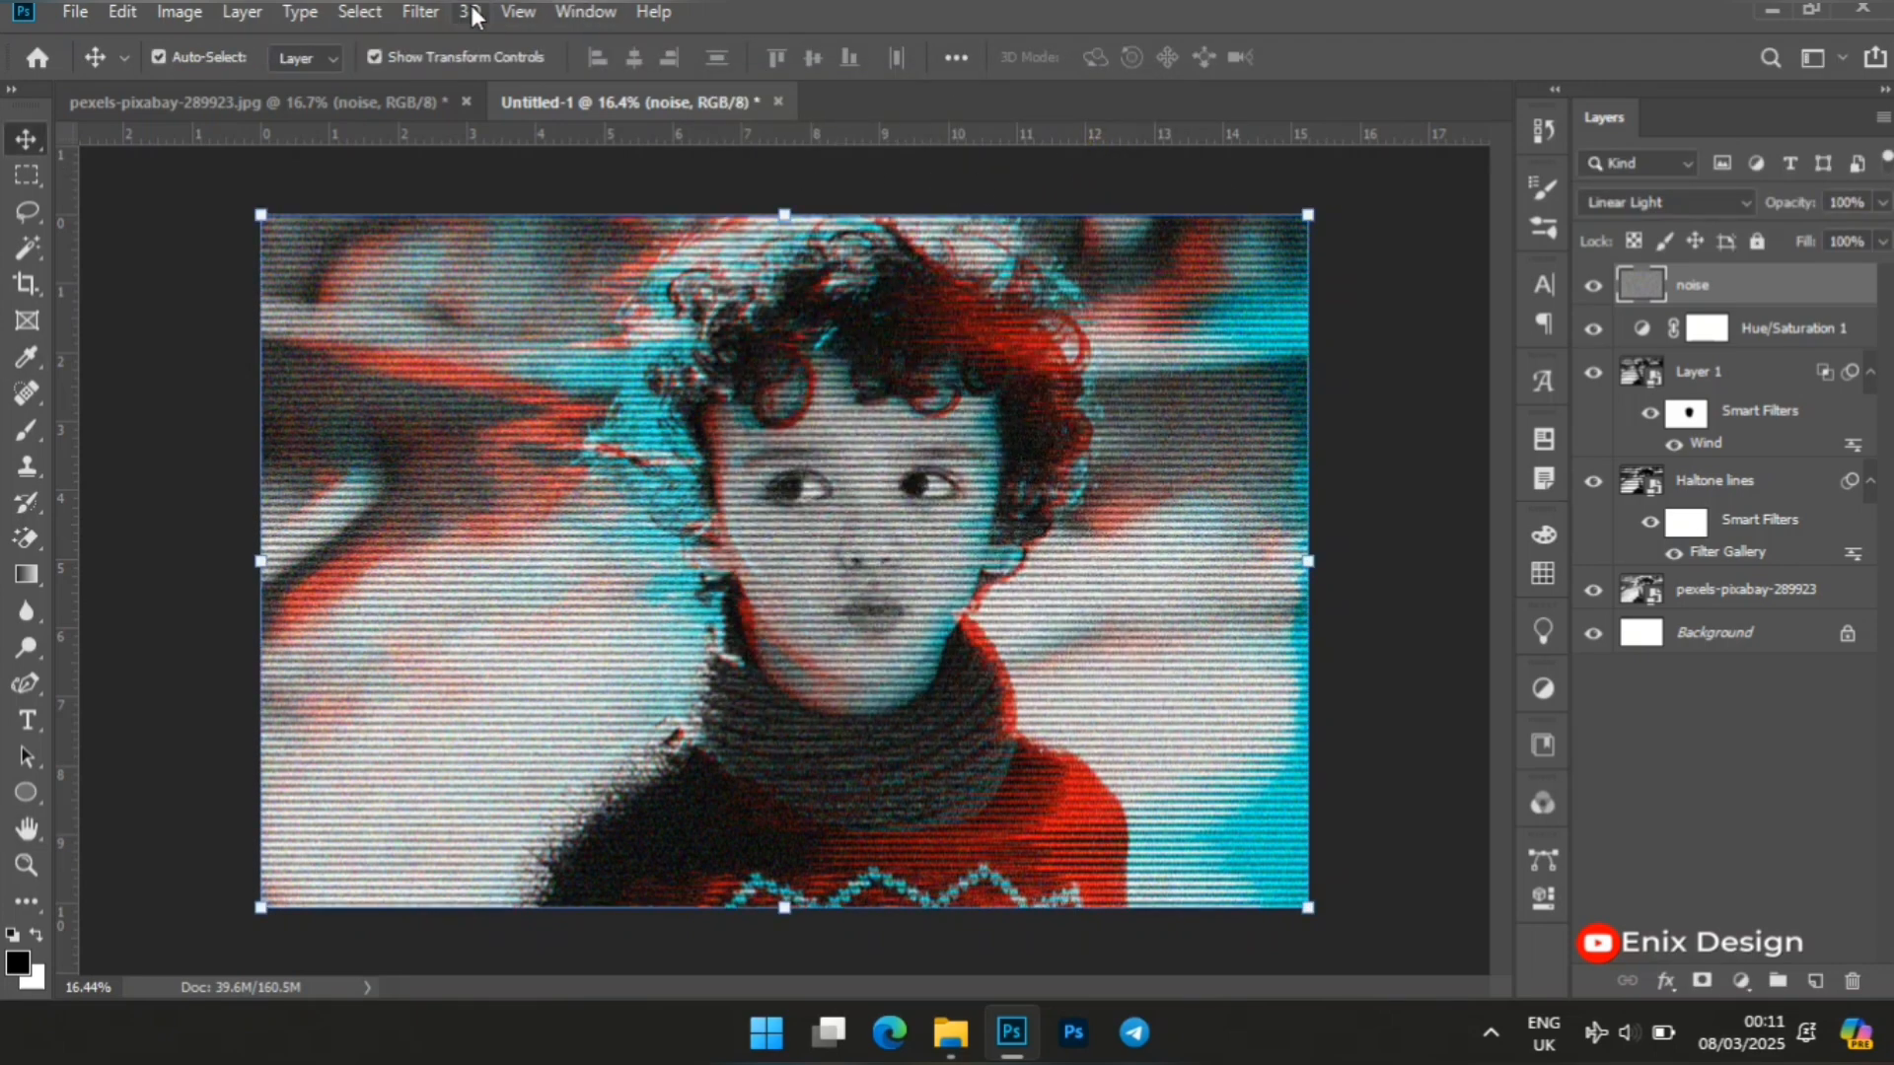
# Apply a Gaussian Blur with a radius of 1.0 pixel to the noise layer.
pyautogui.click(433, 14)
pyautogui.moveTo(518, 335)
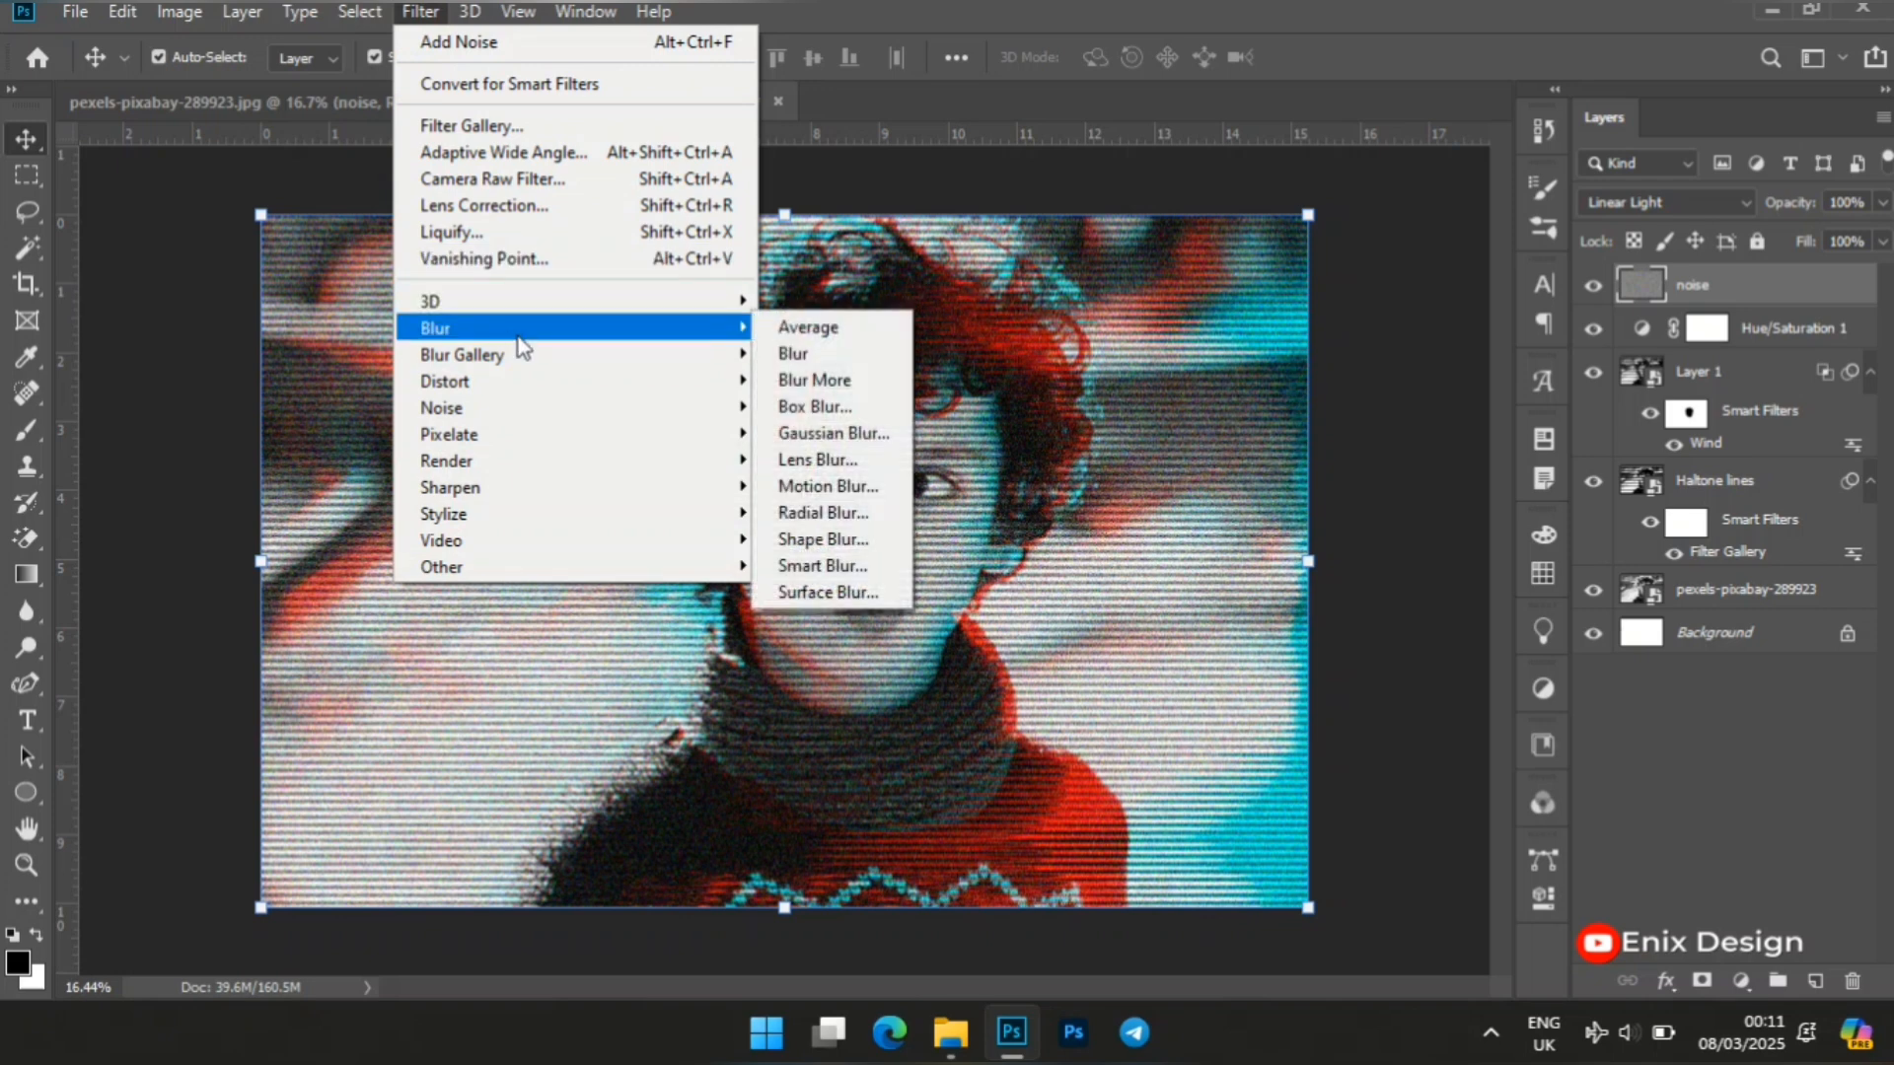
pyautogui.click(834, 442)
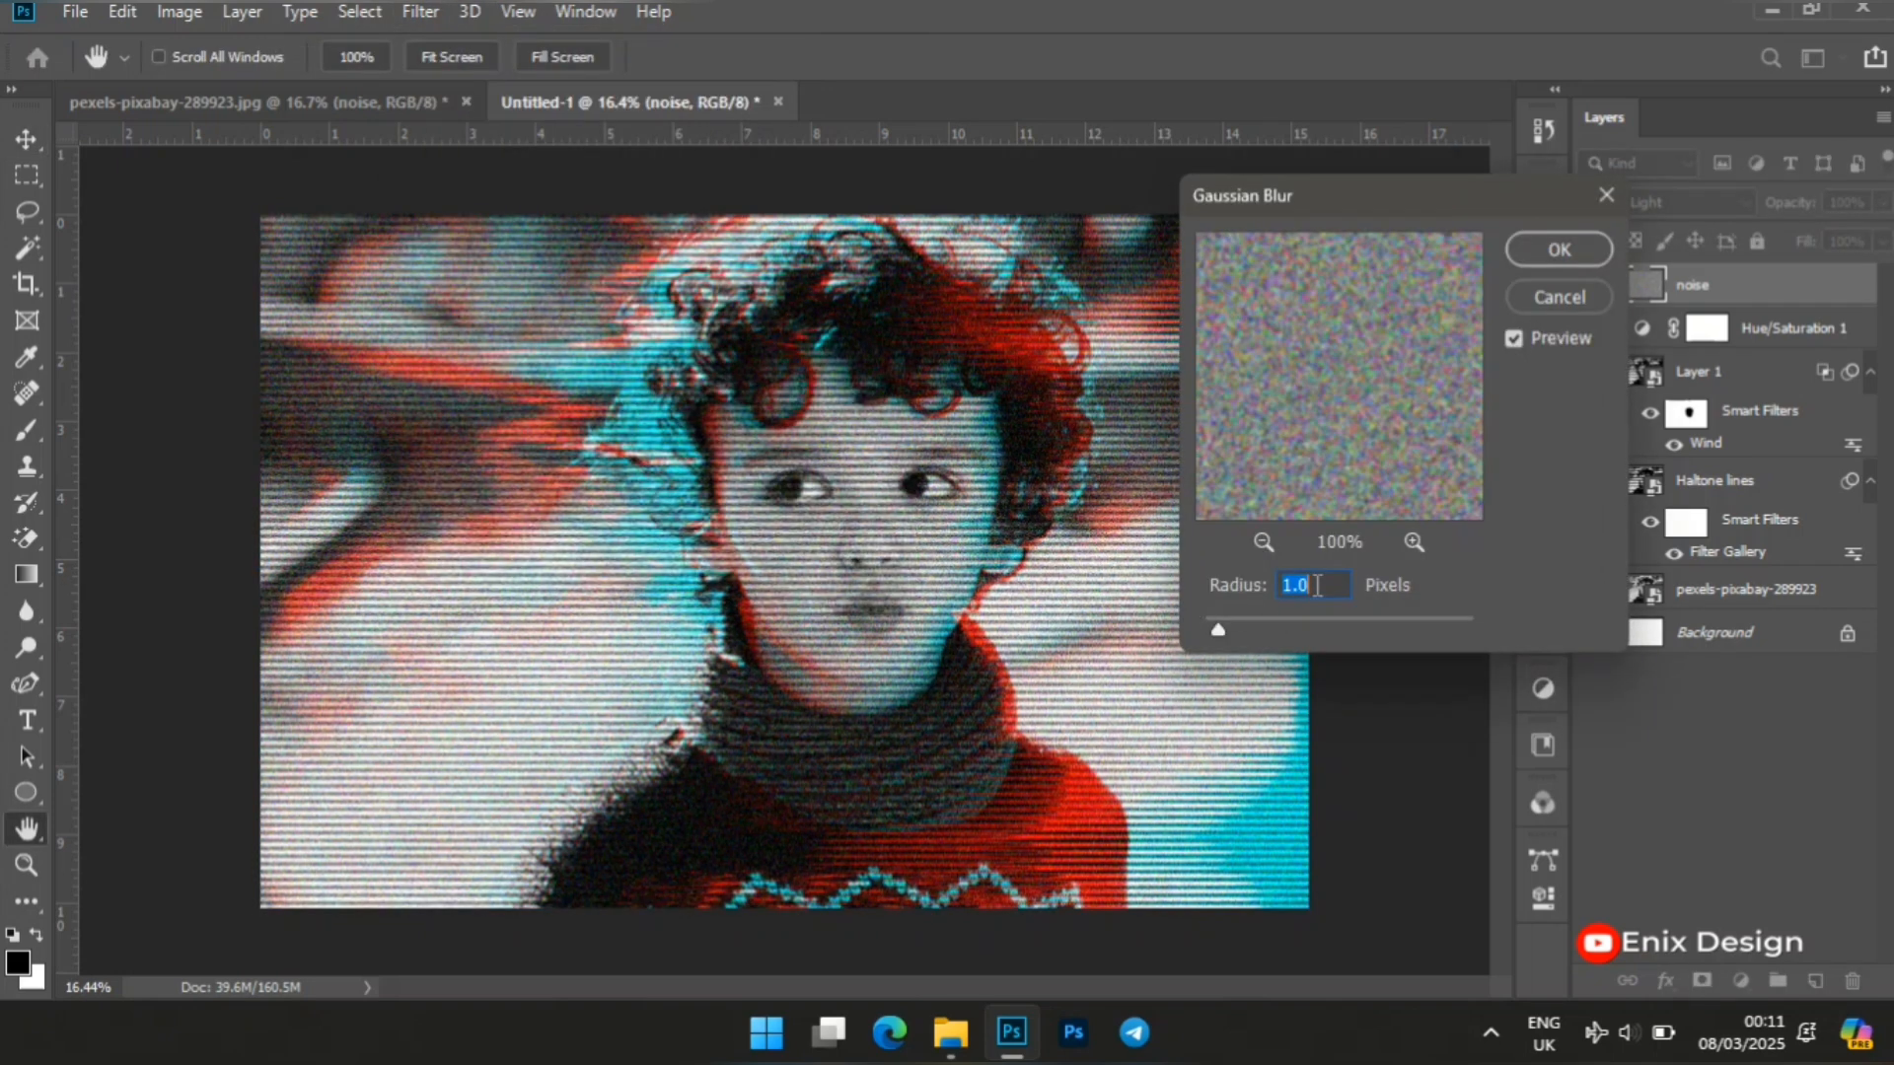
pyautogui.click(1558, 250)
pyautogui.press('v')
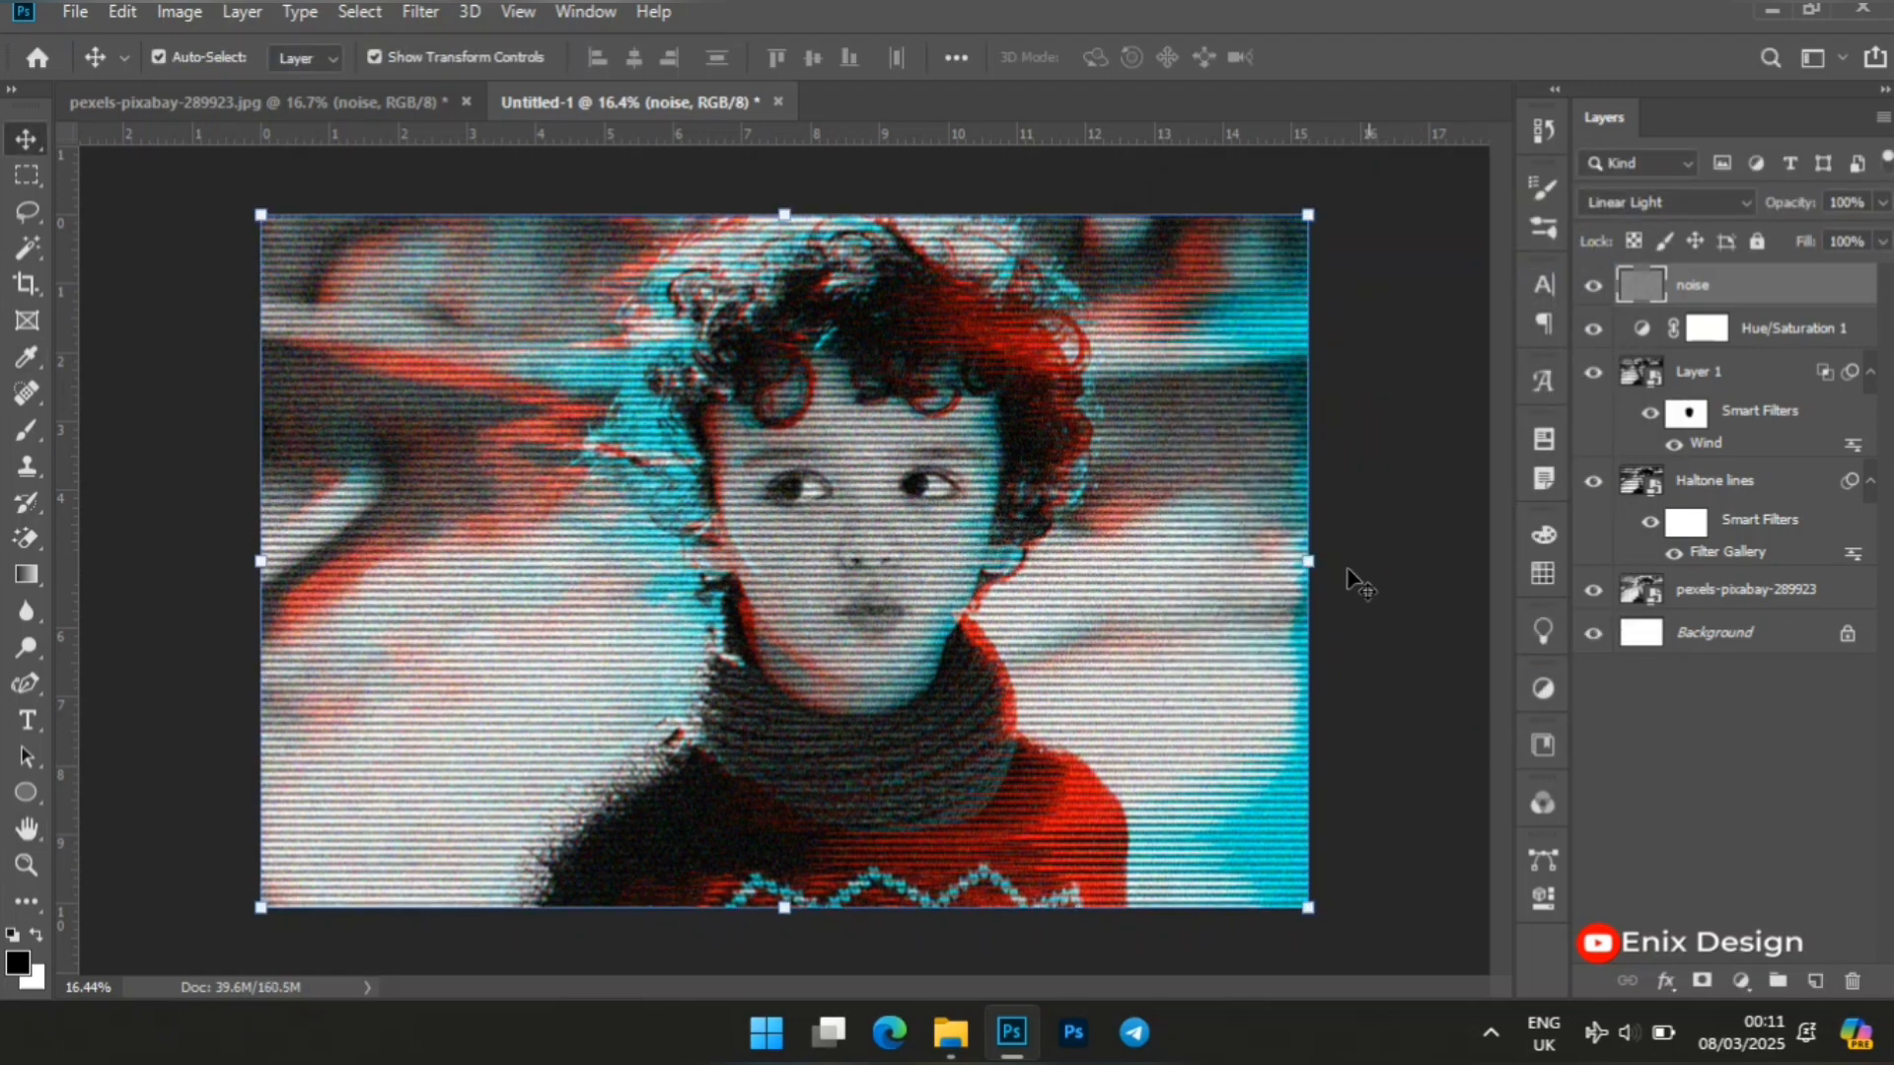
pyautogui.press('z')
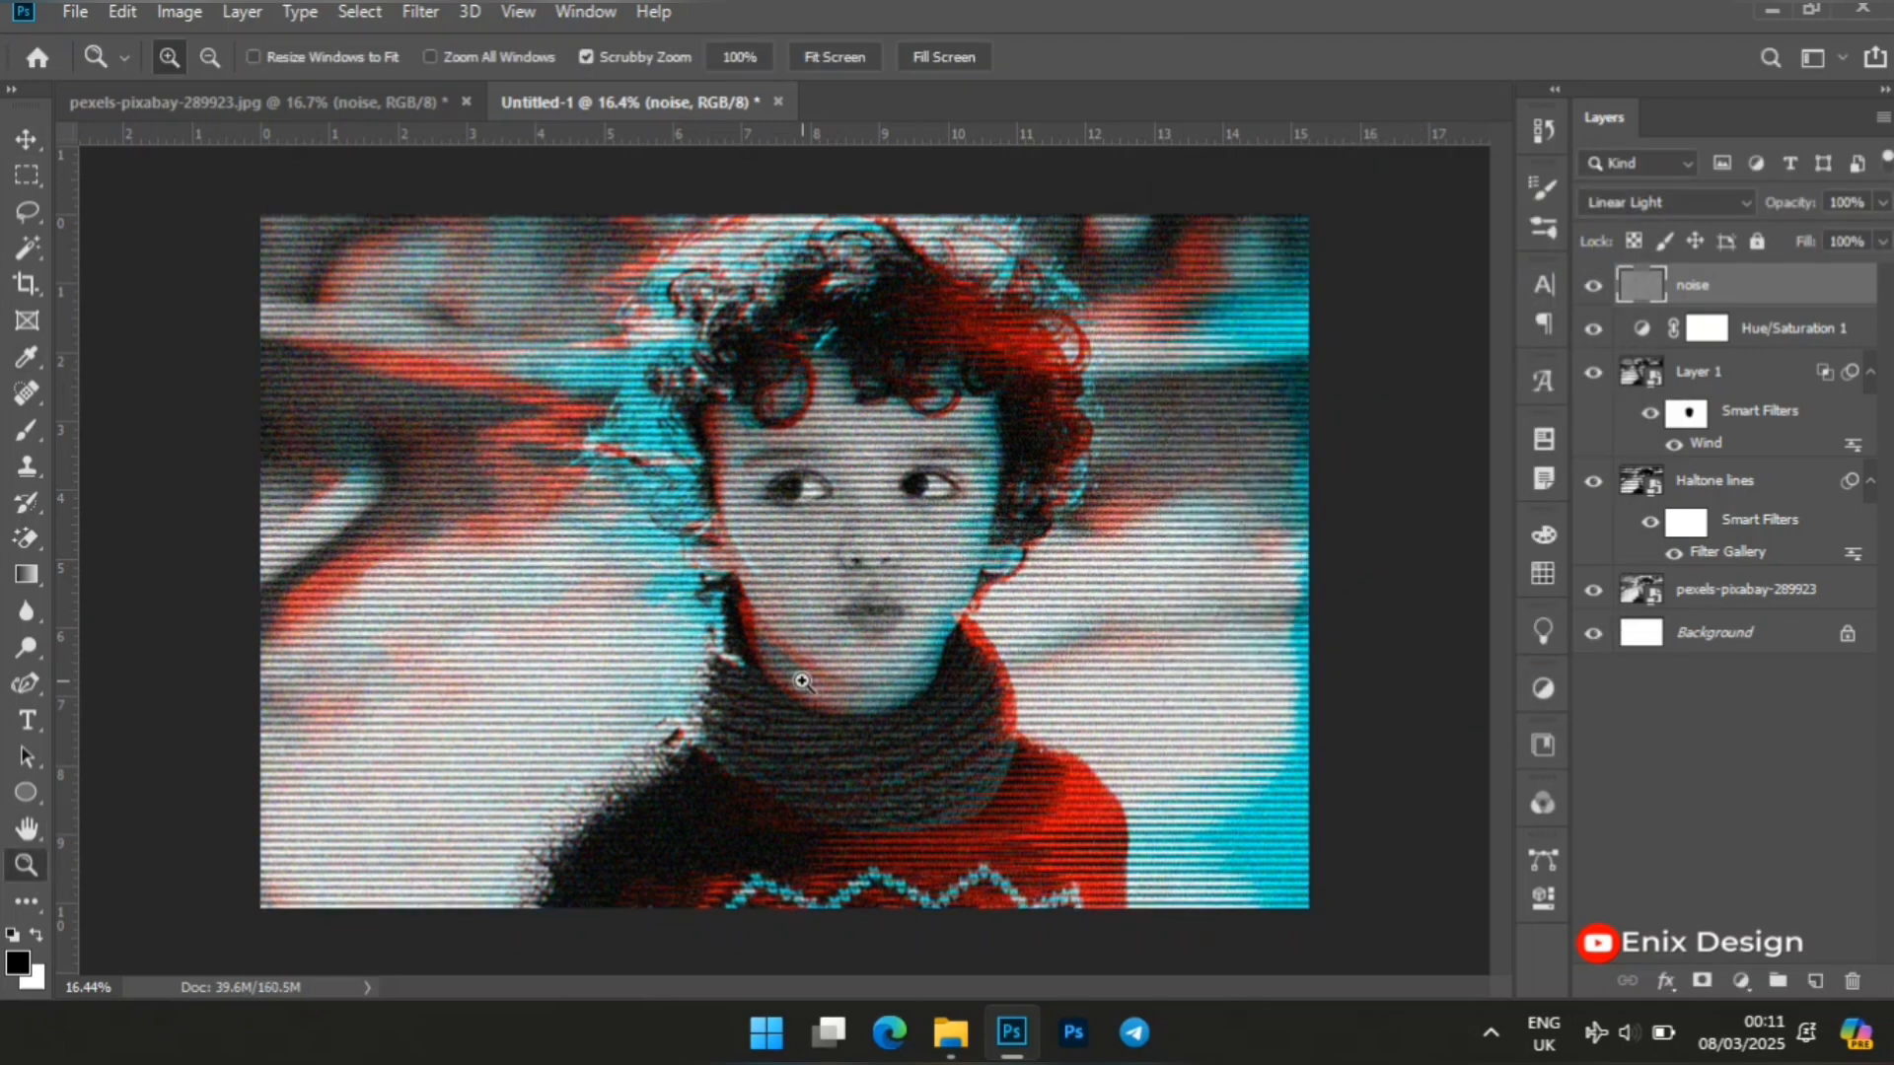
pyautogui.moveTo(802, 681)
pyautogui.mouseDown()
pyautogui.moveTo(845, 681)
pyautogui.moveTo(825, 670)
pyautogui.mouseUp()
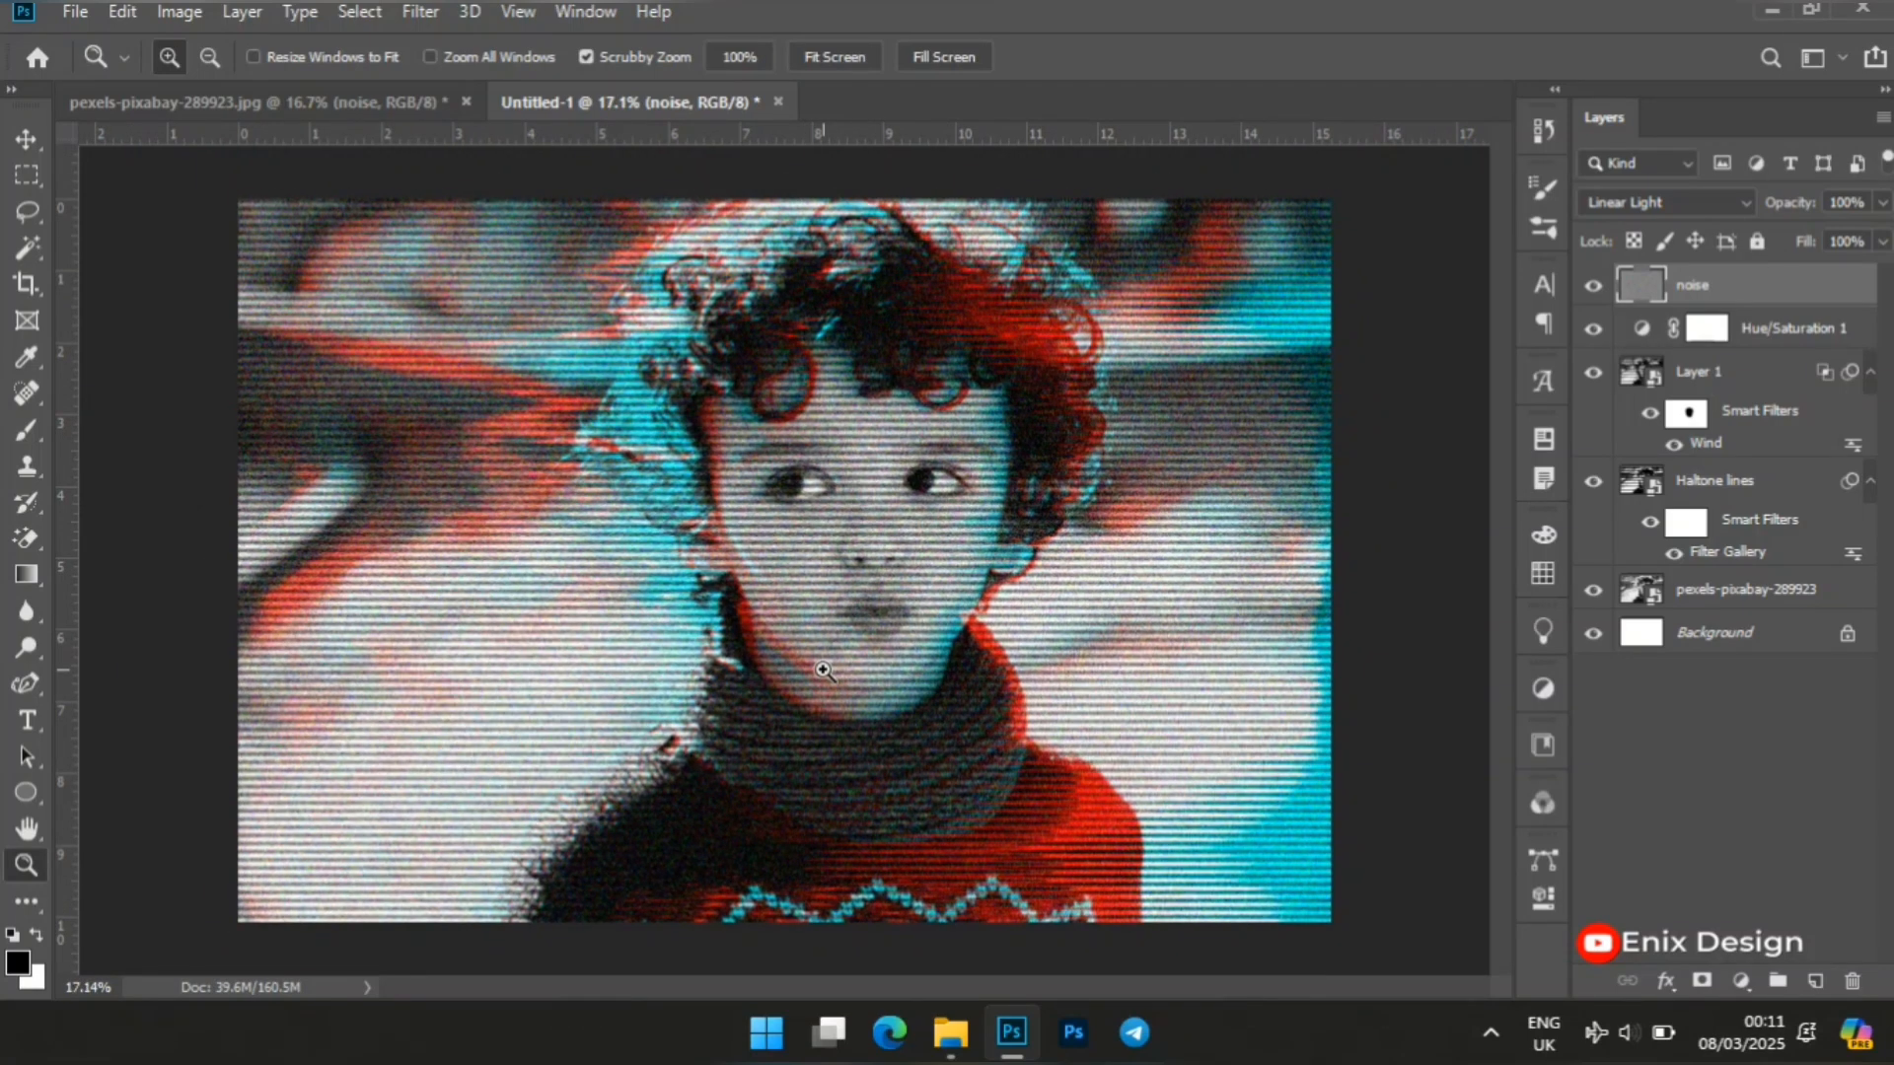
pyautogui.press('v')
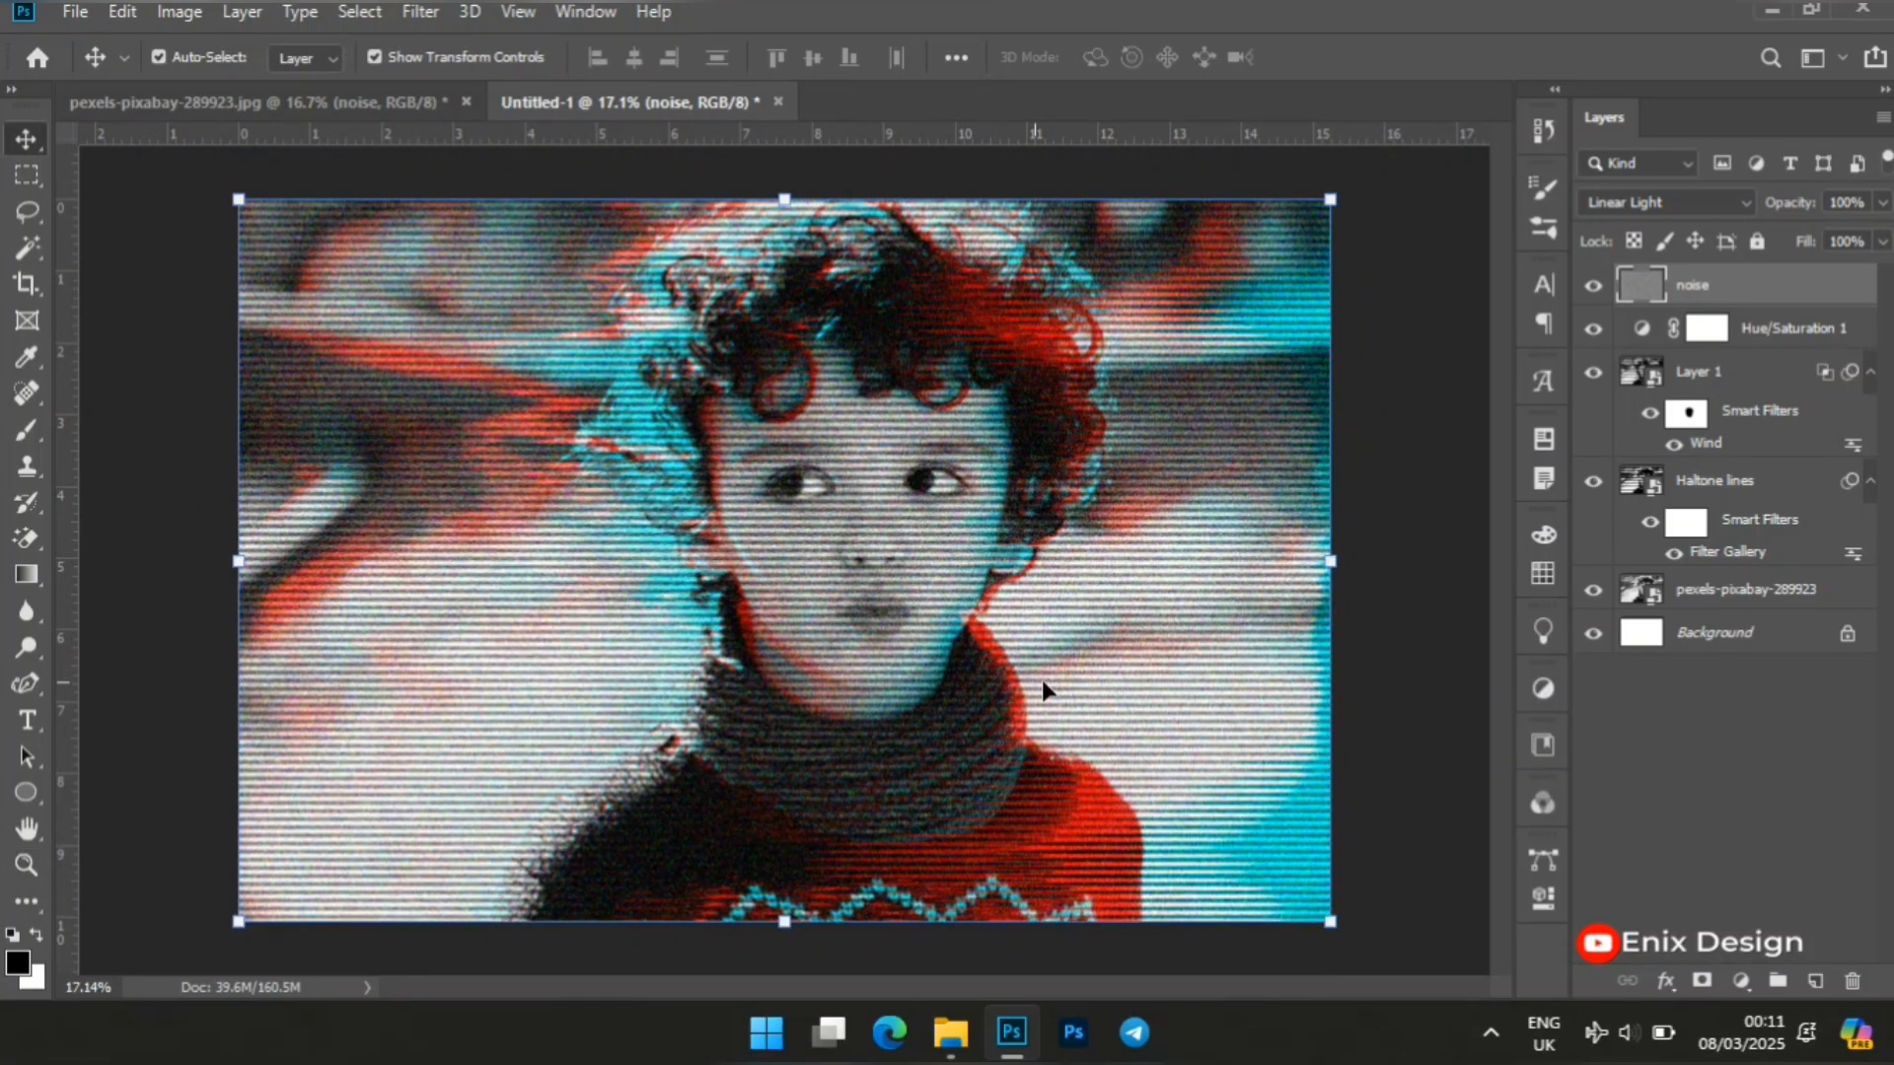